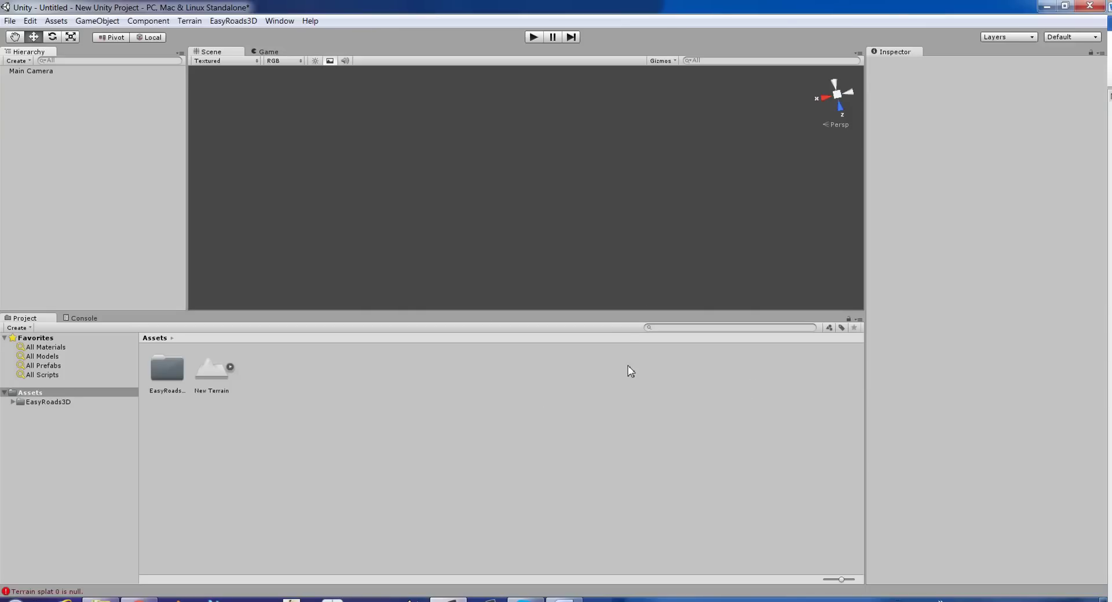
Step: Enlarge the Scene view, and in Word read Steps 1 to 3 of the Readme's step by step guide
drag(625, 313, 625, 431)
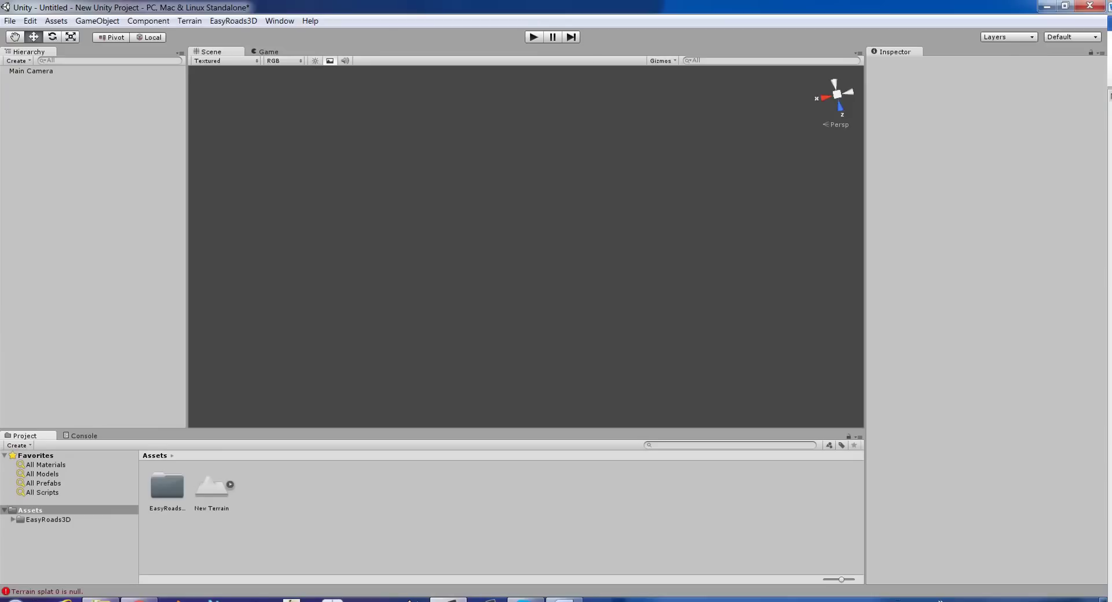
drag(1111, 17, 419, 54)
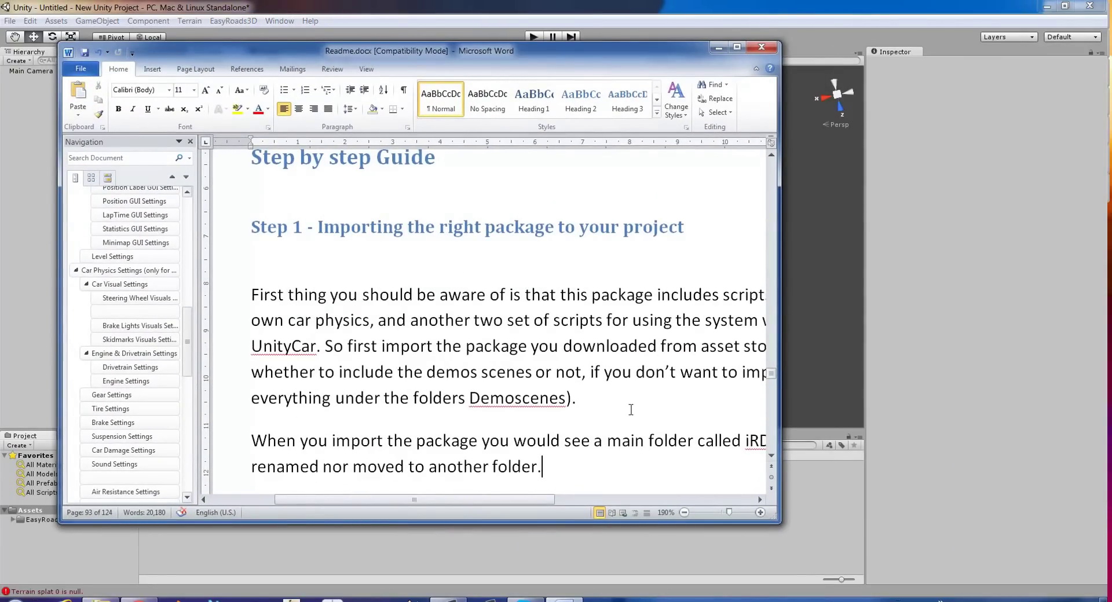
click(737, 48)
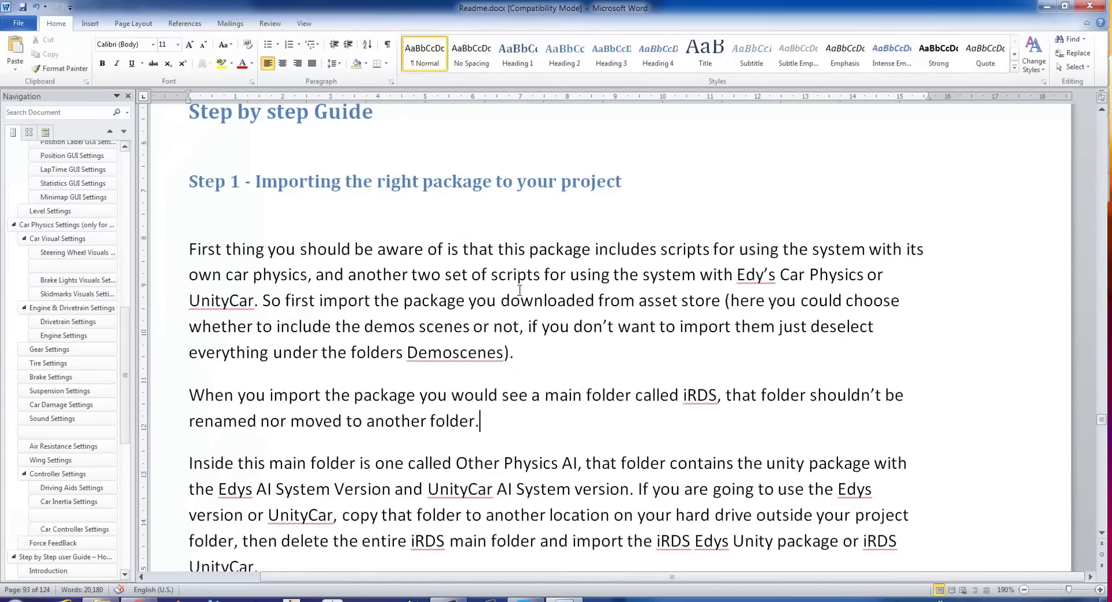
scroll(521, 289, down, 6)
scroll(522, 291, down, 13)
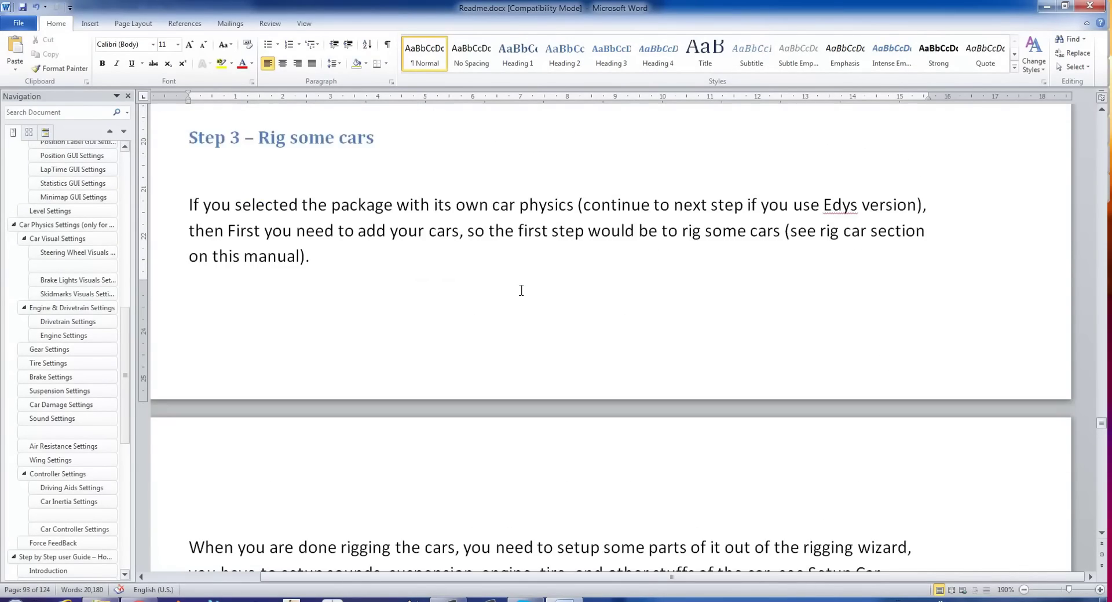
scroll(522, 290, up, 13)
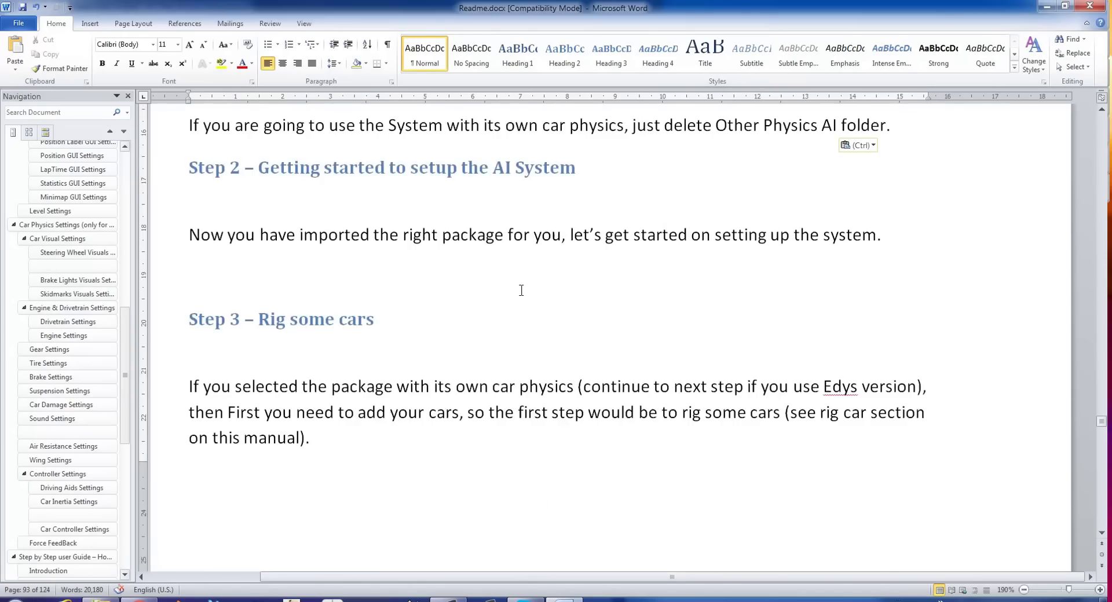
scroll(521, 291, up, 3)
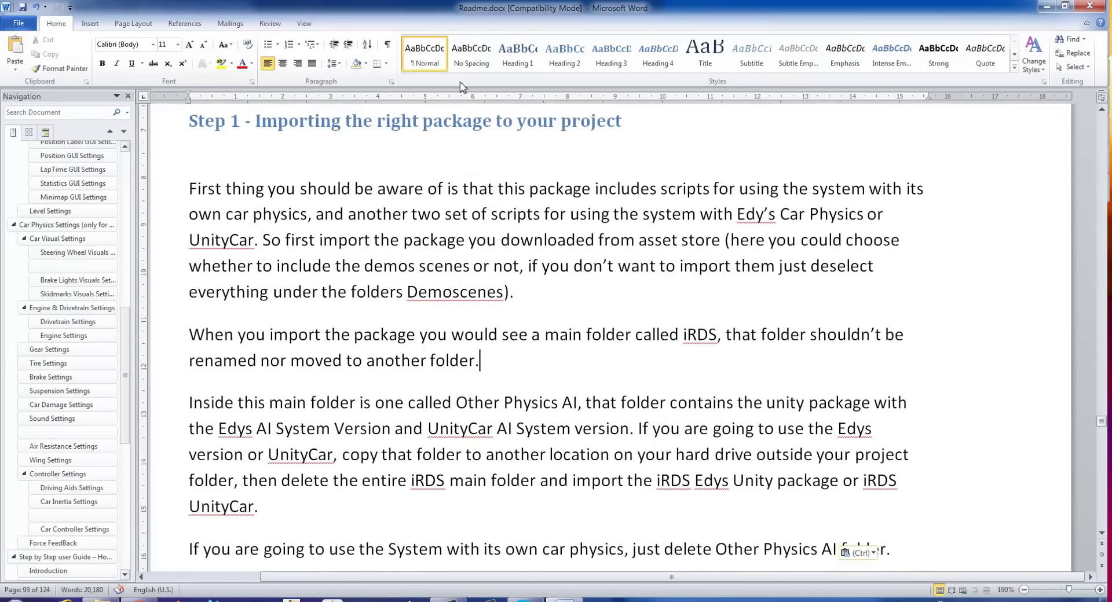
drag(463, 12, 1111, 2)
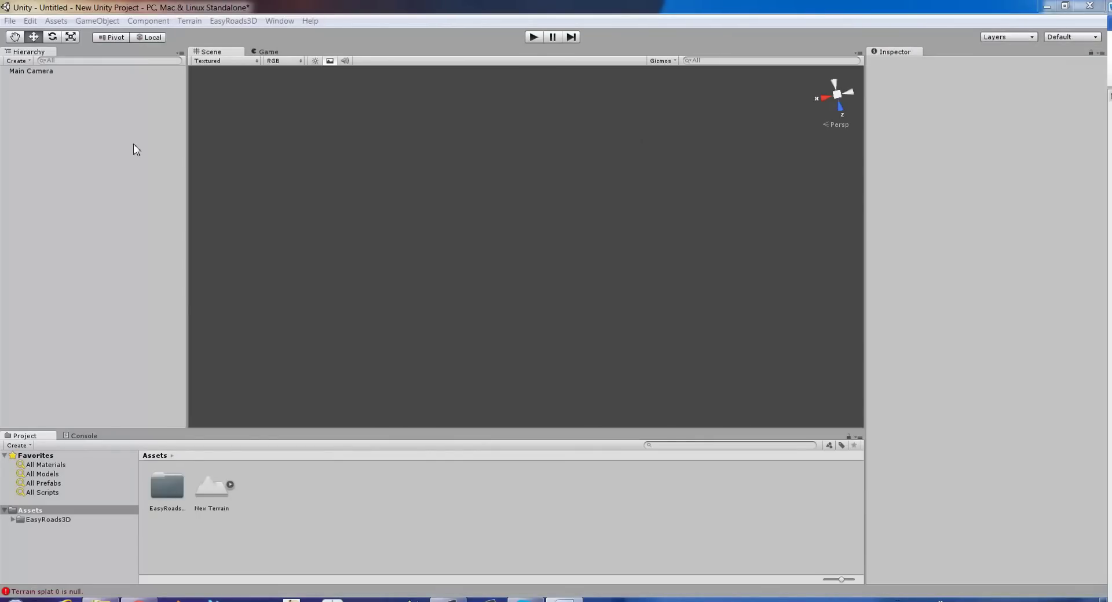
Step: In Unity, open the iRDS custom package for import from Development > Final Version Normal on drive J
click(57, 23)
mouse_move(116, 104)
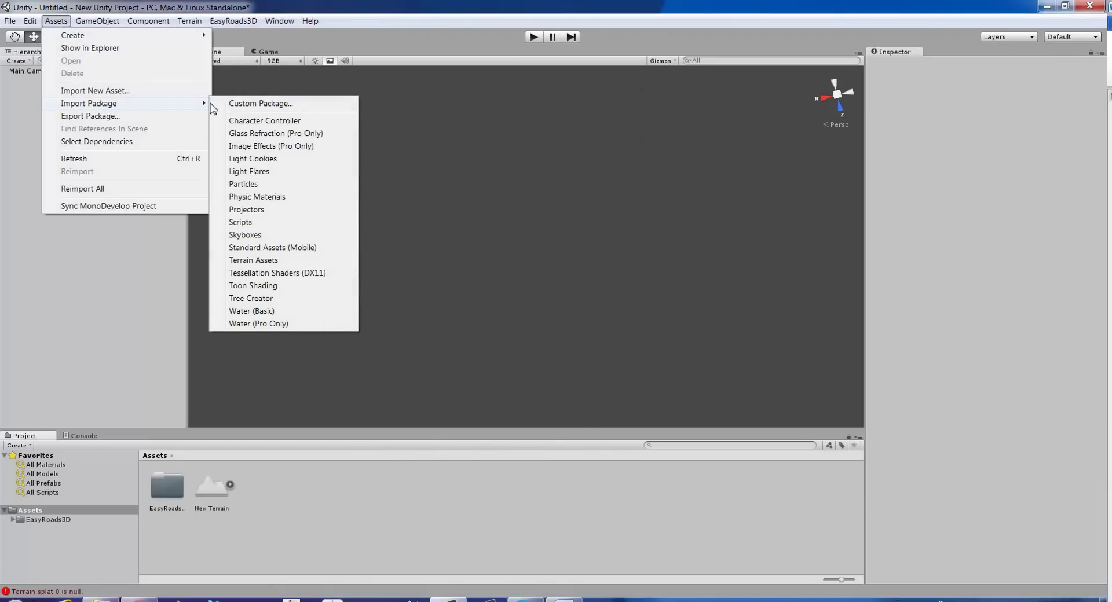
click(246, 104)
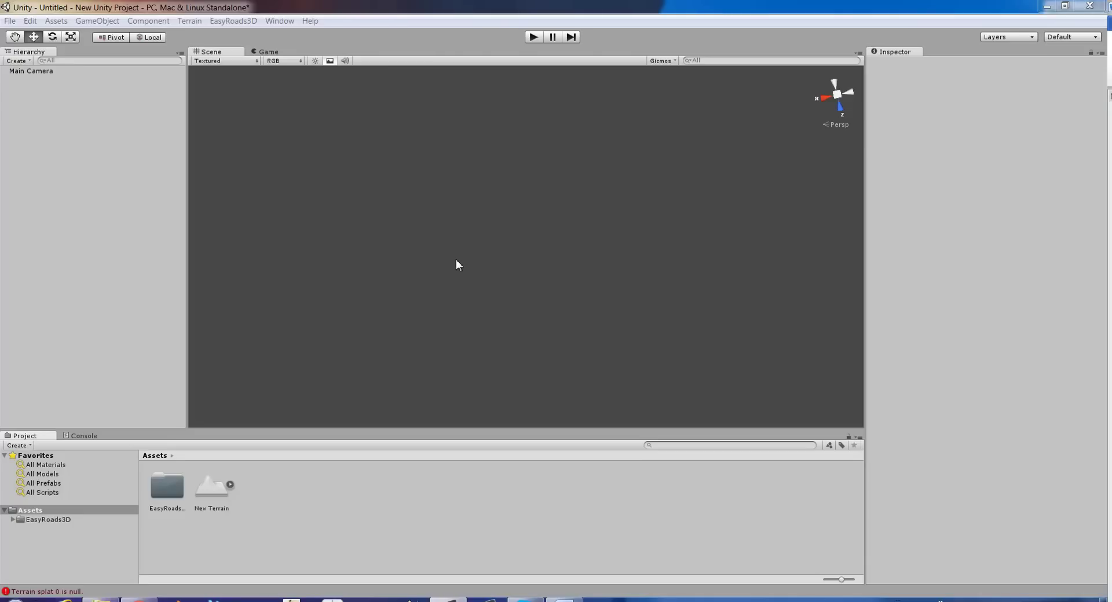
drag(314, 23, 583, 103)
scroll(340, 272, down, 5)
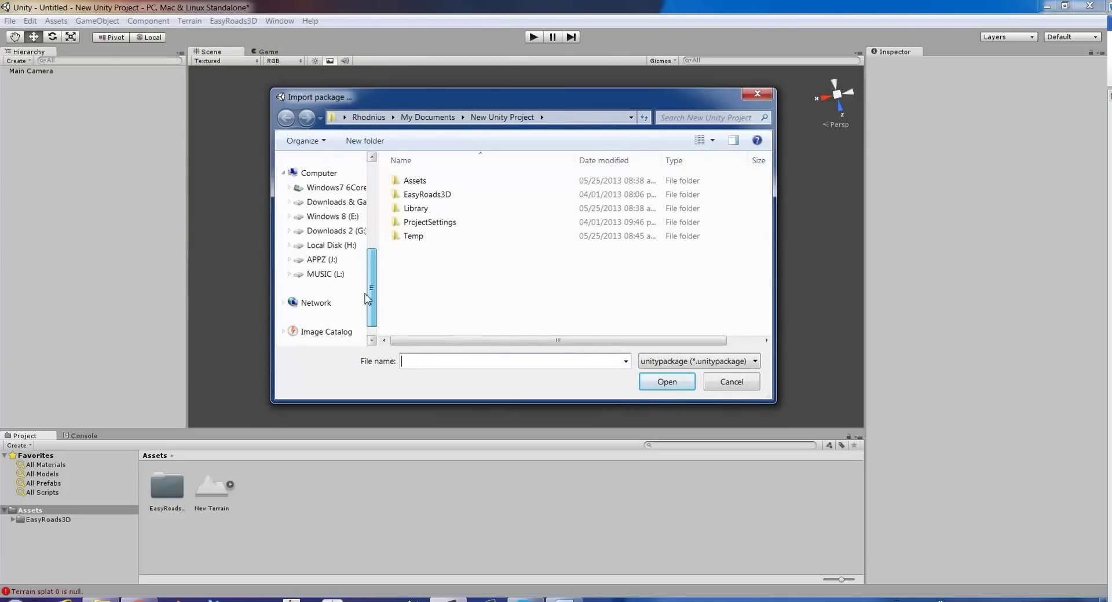
click(322, 259)
double_click(447, 211)
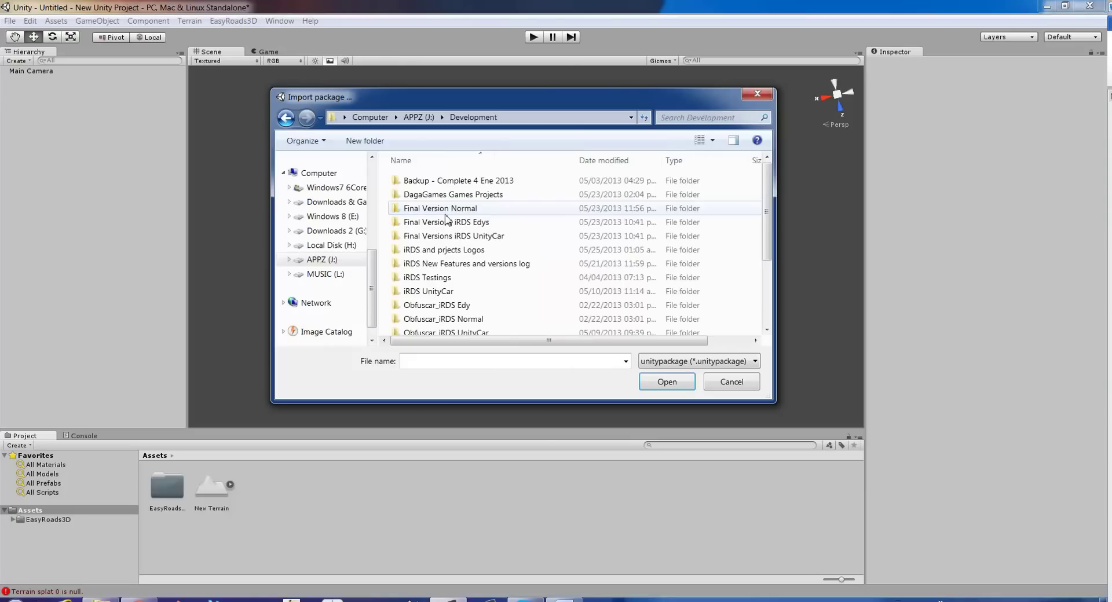
double_click(481, 209)
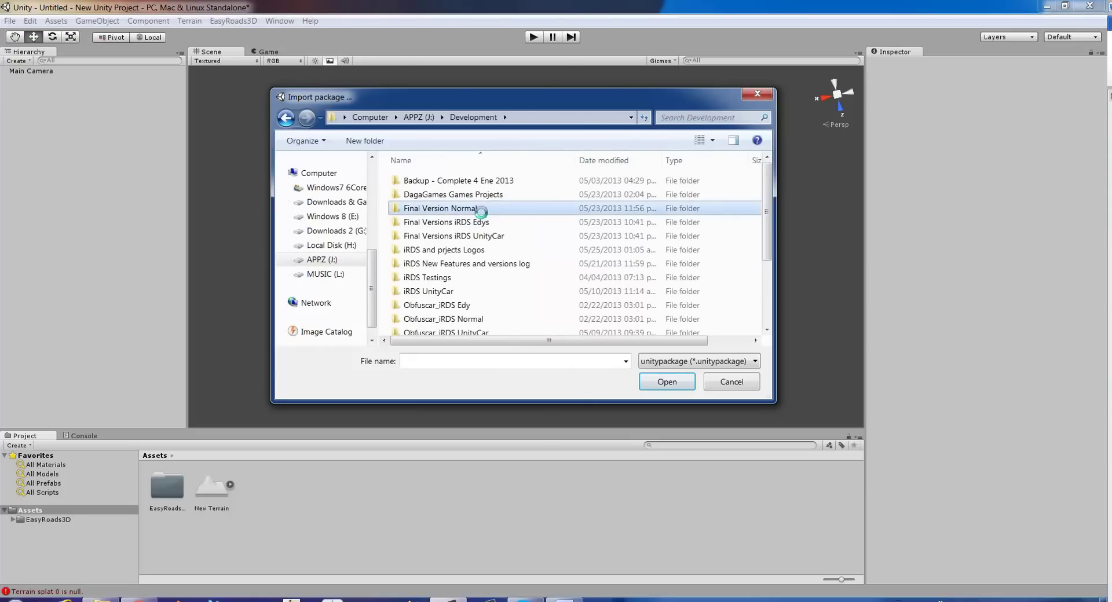
double_click(499, 291)
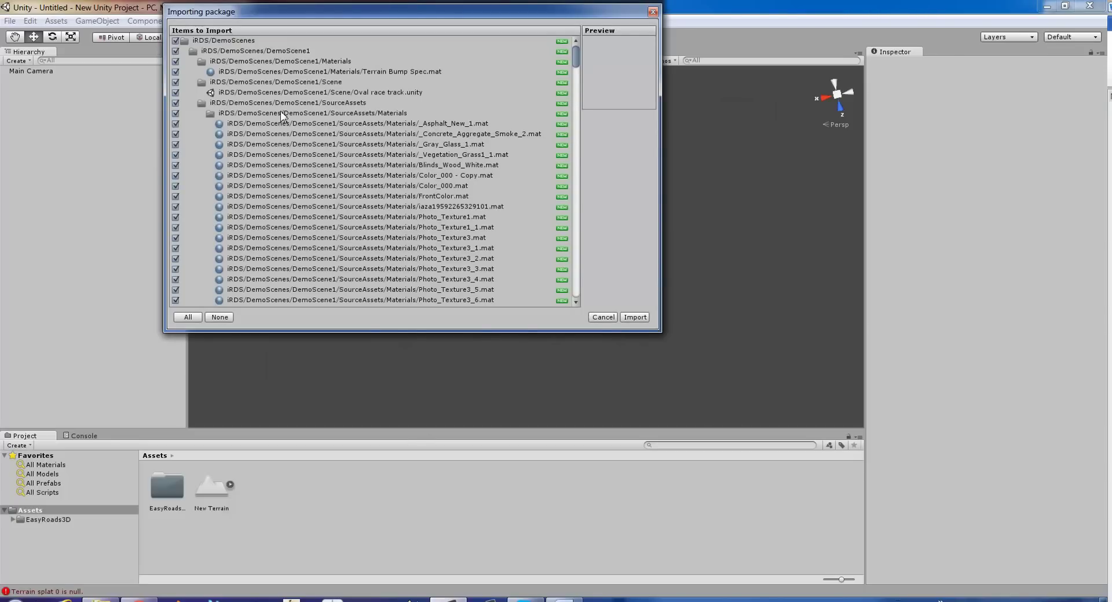
Step: Import the iRDS package without the iRDS/DemoScenes and iRDS/Other Physics AI folders
click(176, 41)
scroll(403, 154, down, 5)
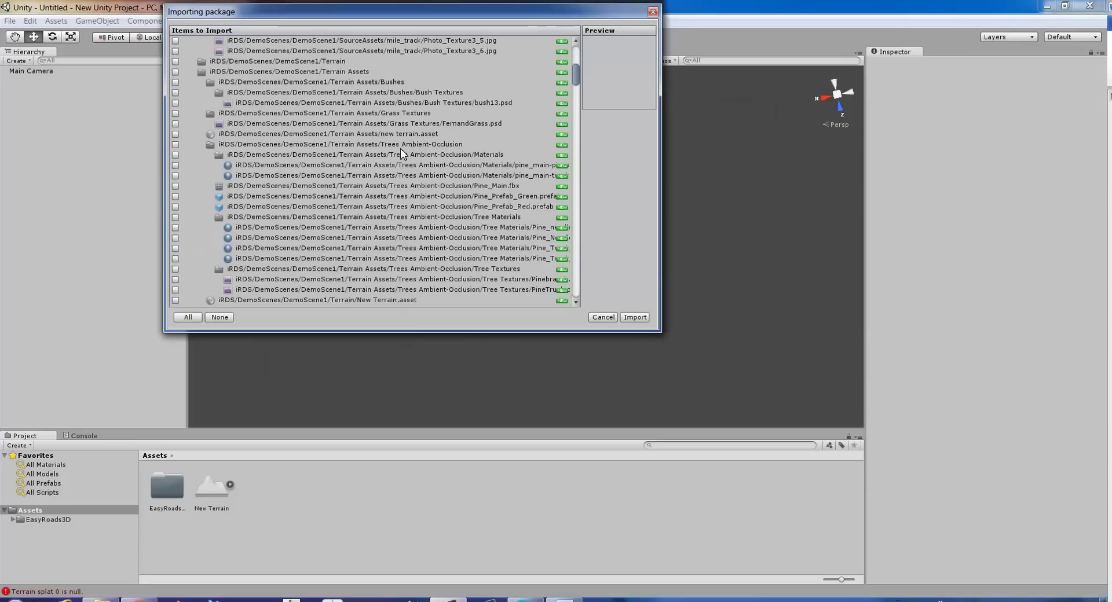
scroll(403, 154, down, 15)
scroll(403, 151, down, 10)
scroll(403, 151, up, 5)
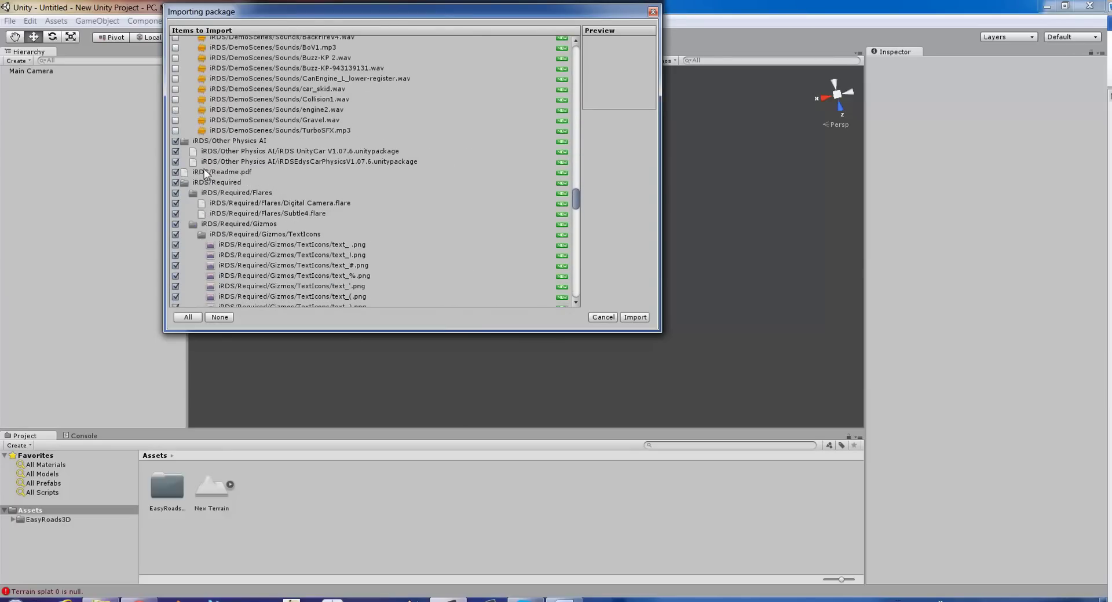
click(175, 141)
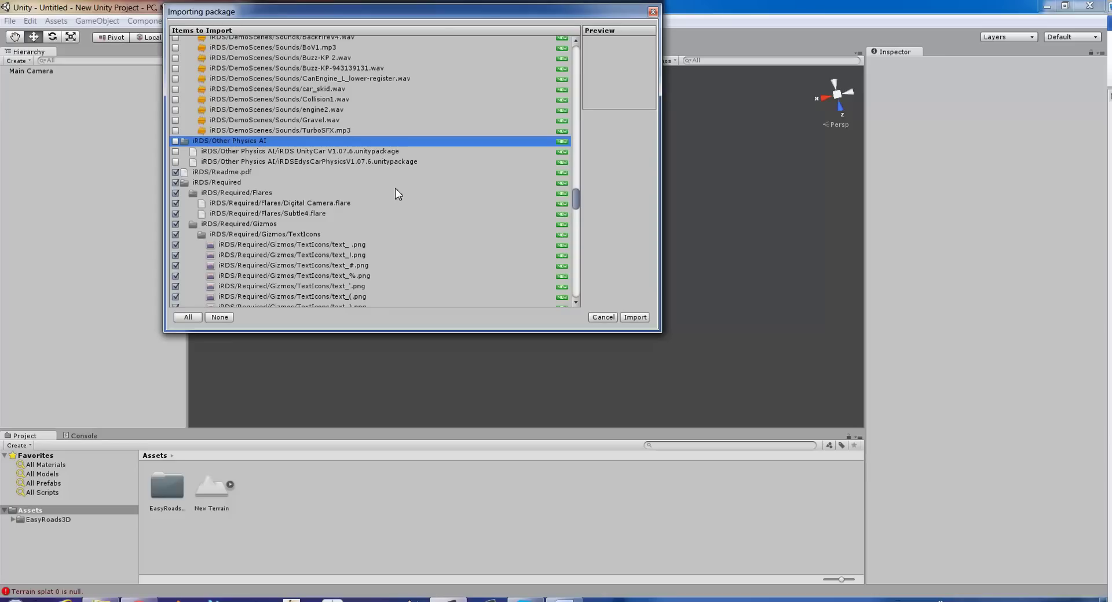
scroll(398, 194, down, 10)
scroll(398, 194, down, 15)
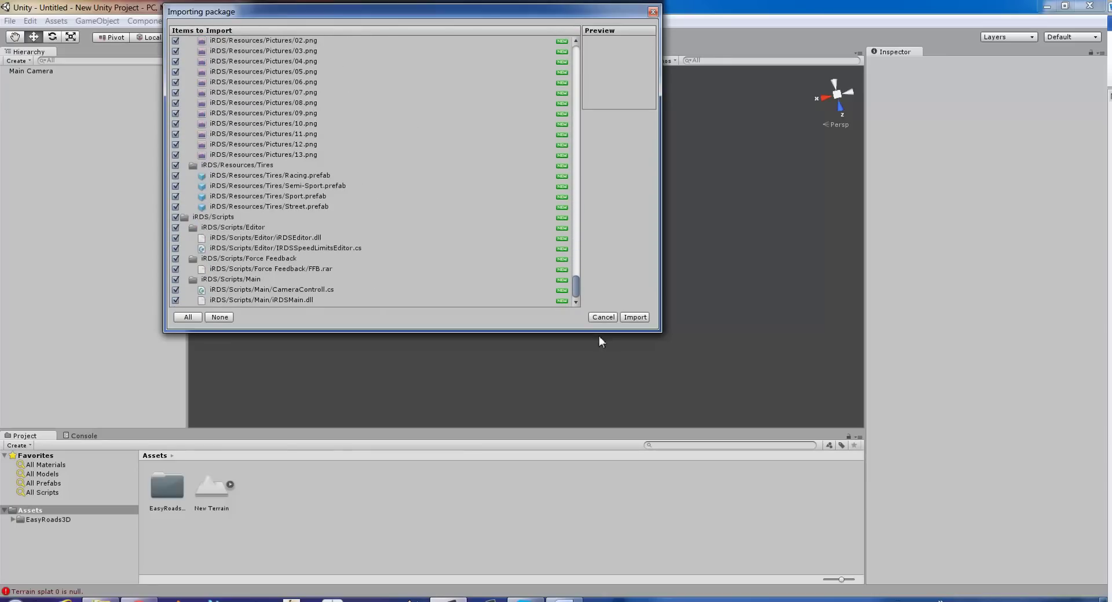
click(635, 317)
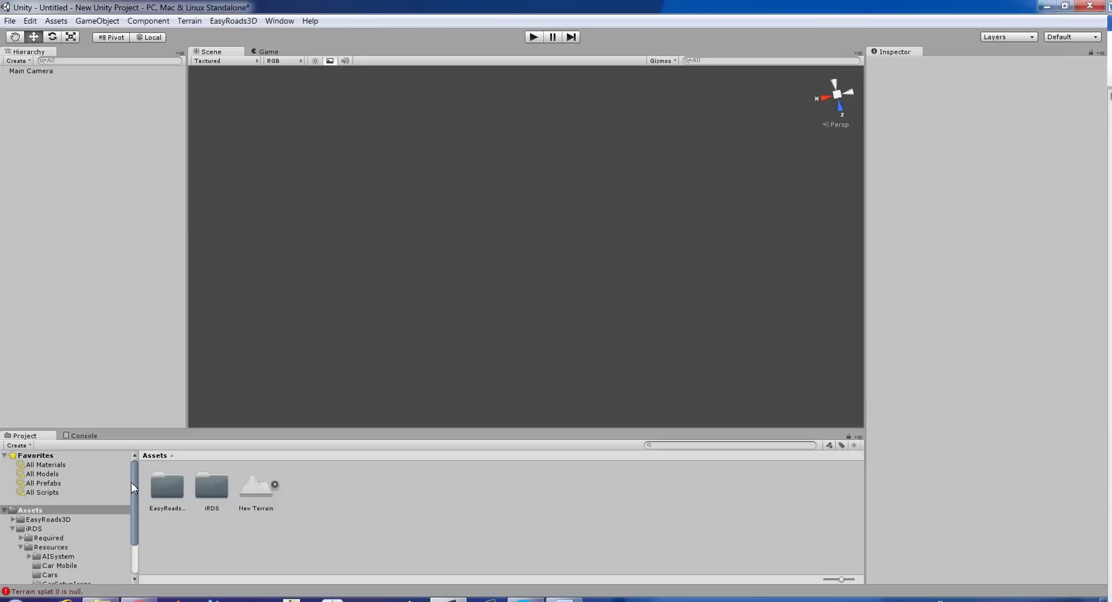
Step: Add the New Terrain asset to the scene hierarchy
drag(133, 479, 133, 520)
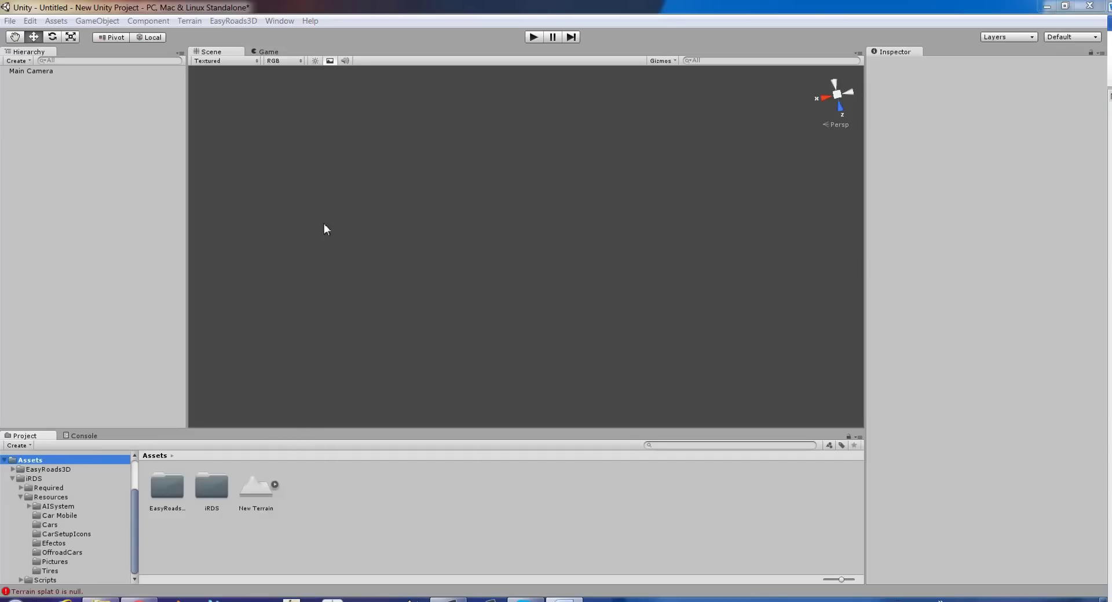
click(262, 495)
drag(262, 495, 157, 300)
alt+drag(370, 190, 379, 272)
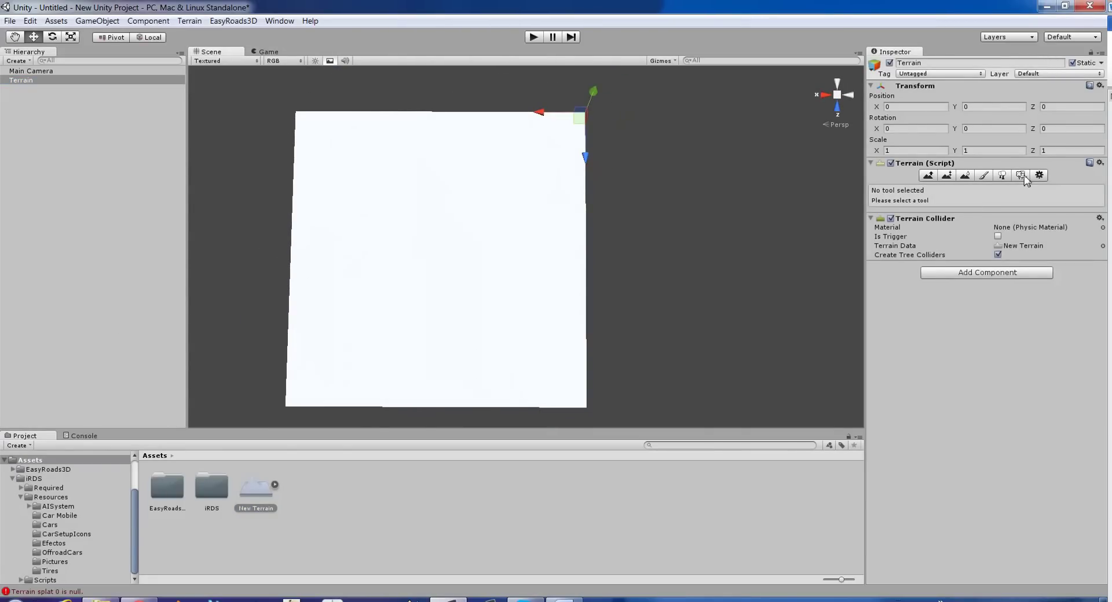
Step: Add the offRoad_d image to the terrain's paint textures, keeping the 15 by 15 size
click(983, 176)
click(1057, 327)
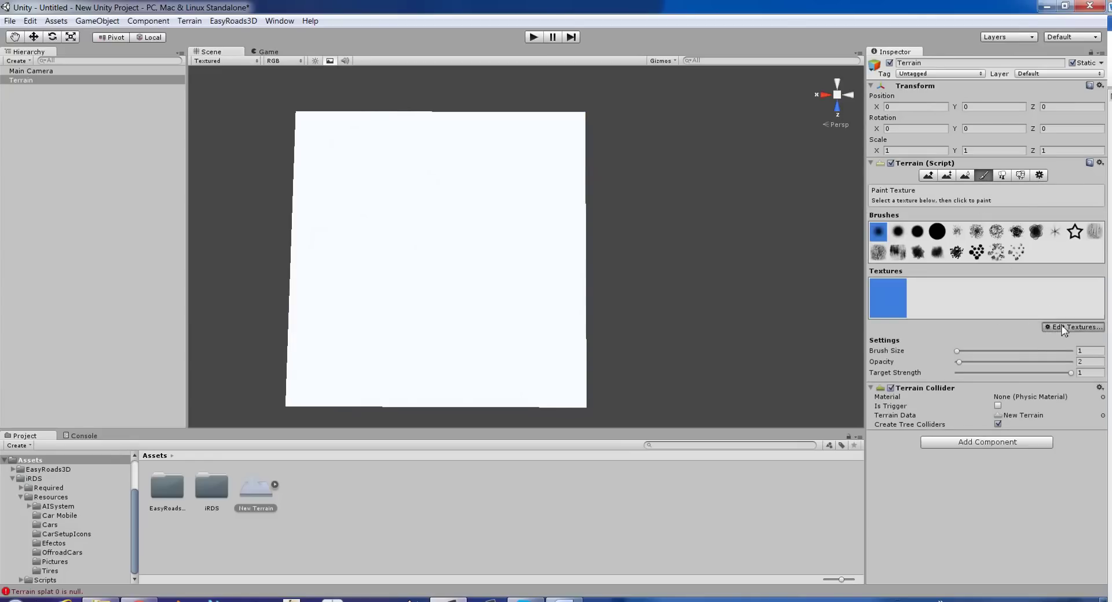
click(1059, 333)
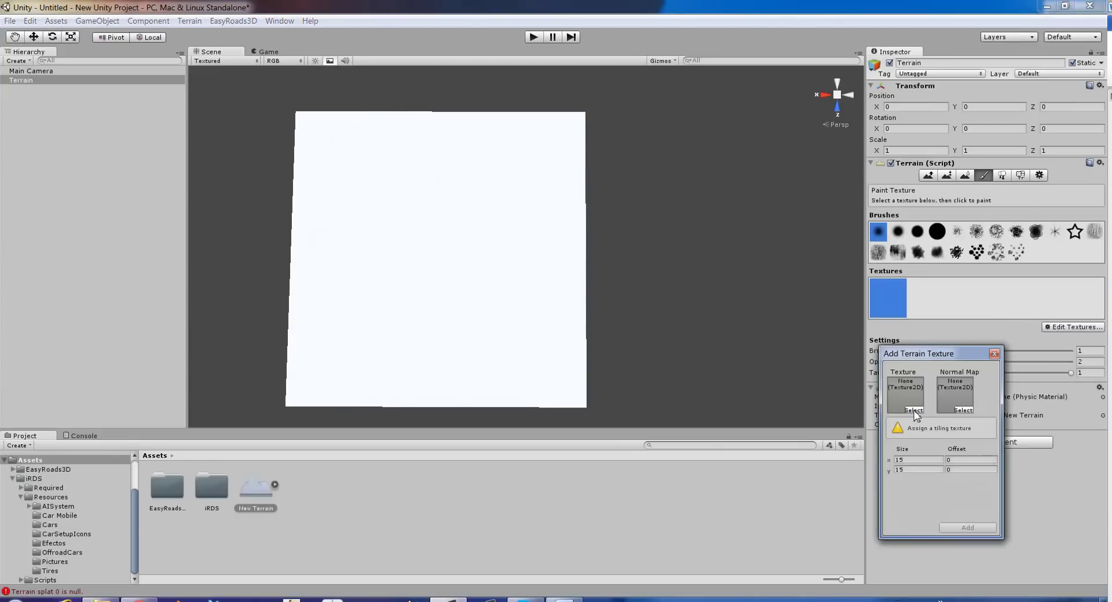
click(914, 410)
scroll(693, 248, down, 1)
scroll(693, 248, down, 10)
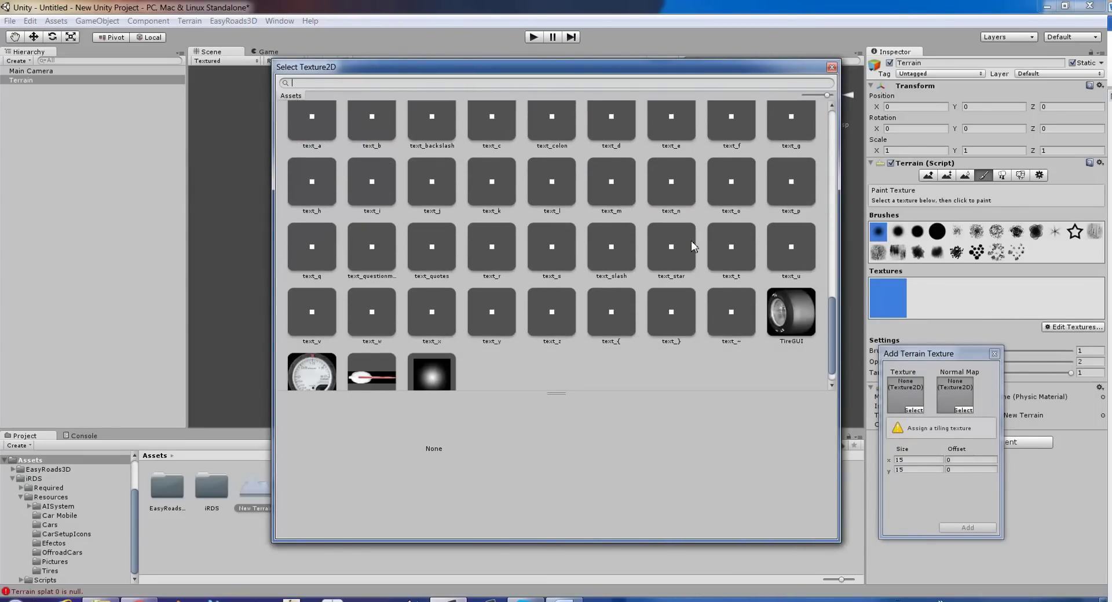
scroll(690, 241, down, 1)
scroll(690, 241, up, 10)
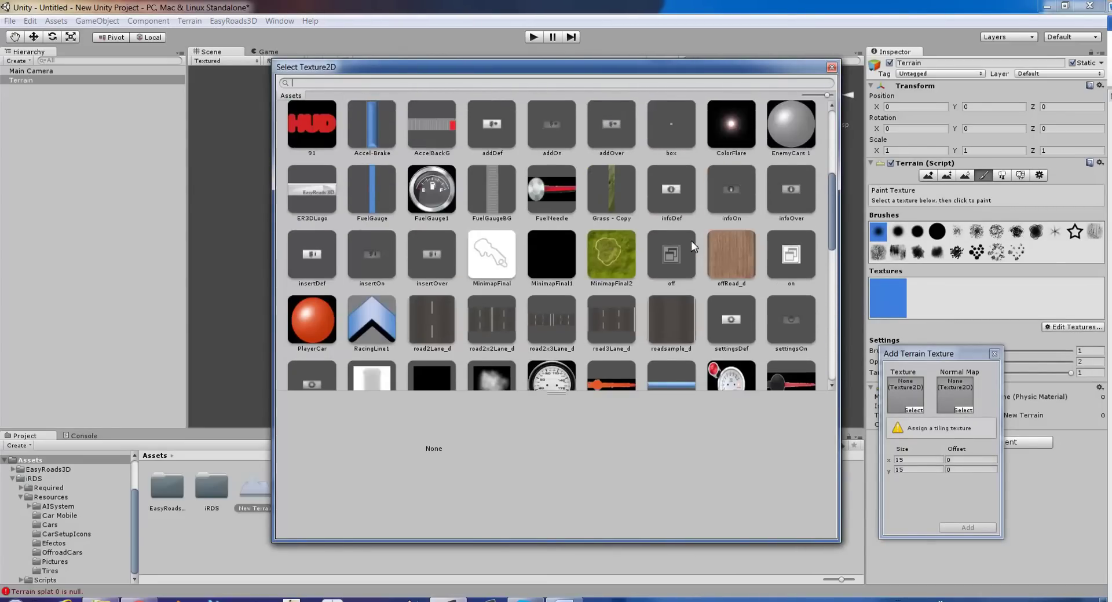
scroll(690, 241, up, 2)
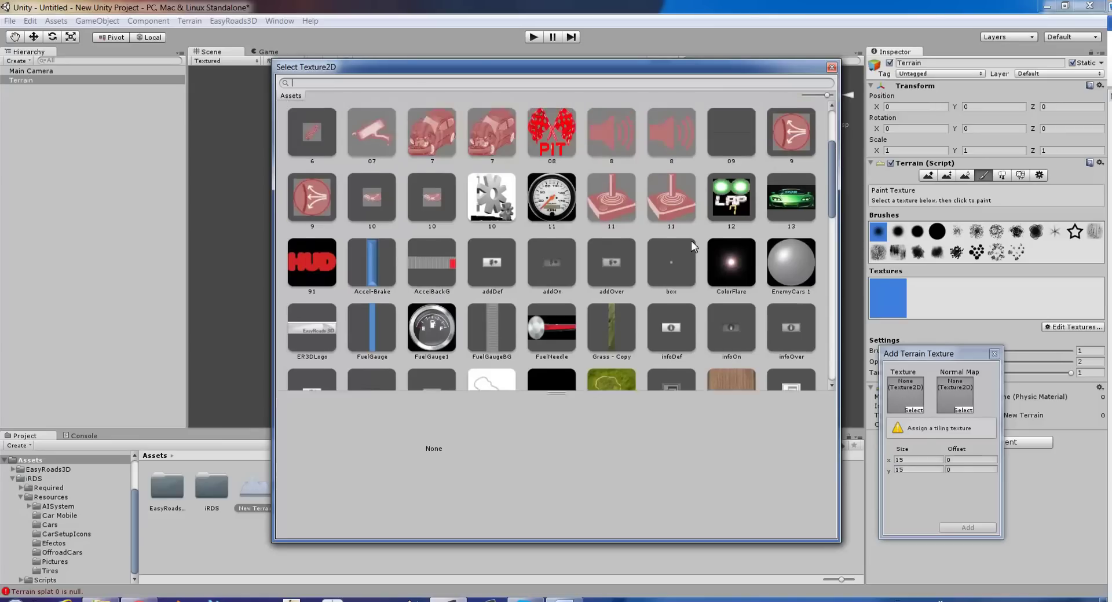
scroll(691, 242, up, 2)
scroll(690, 241, down, 6)
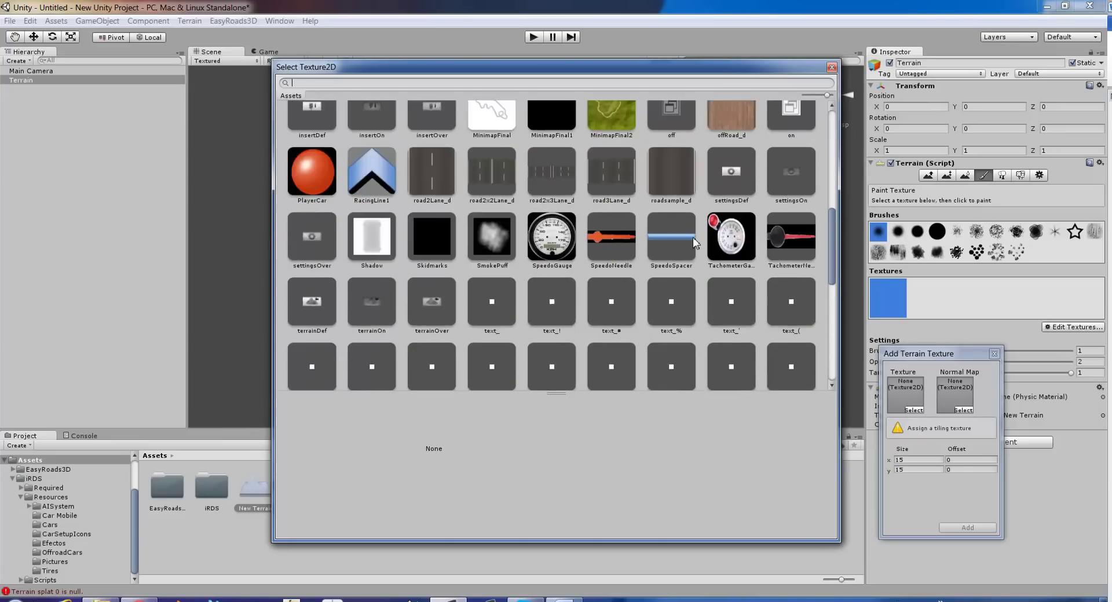
scroll(693, 239, up, 2)
click(731, 238)
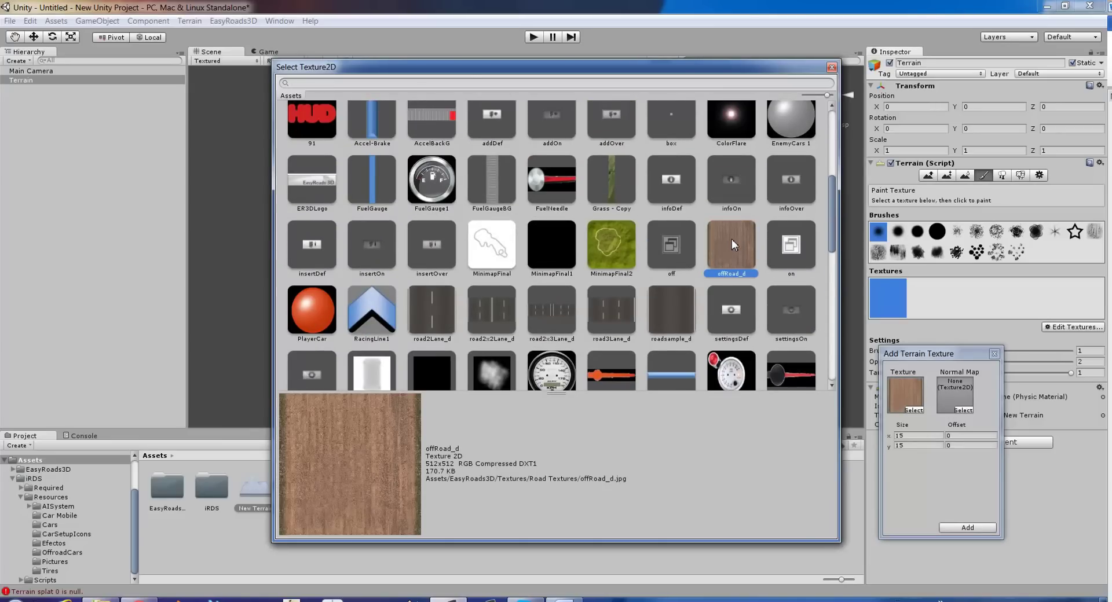
double_click(732, 242)
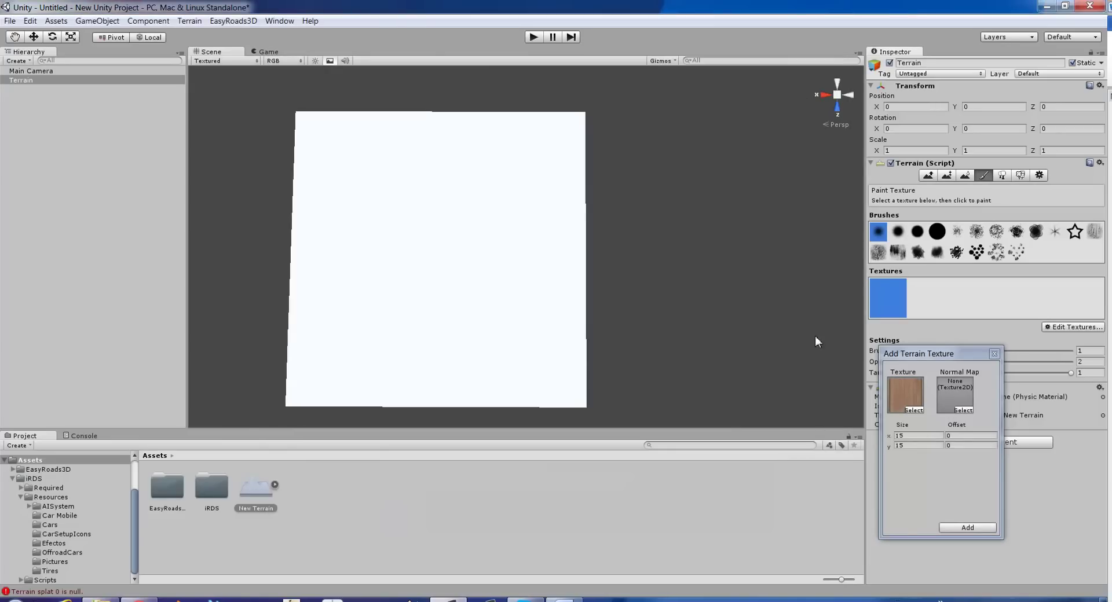
click(965, 526)
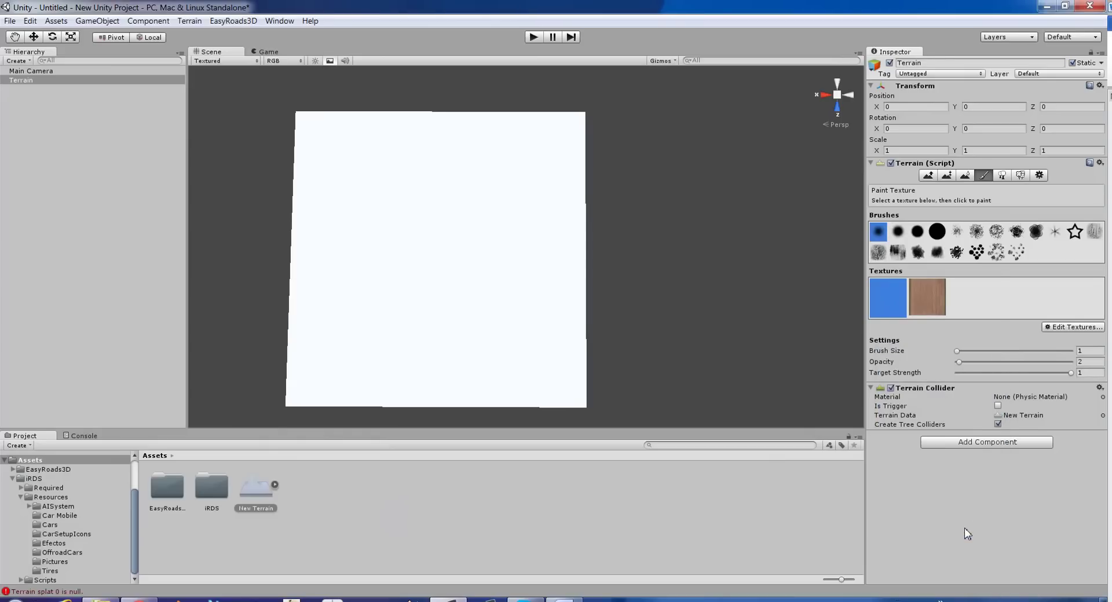
Step: Choose the offRoad_d texture and the large solid round brush, and set the brush size to 100
click(931, 300)
click(899, 299)
click(921, 298)
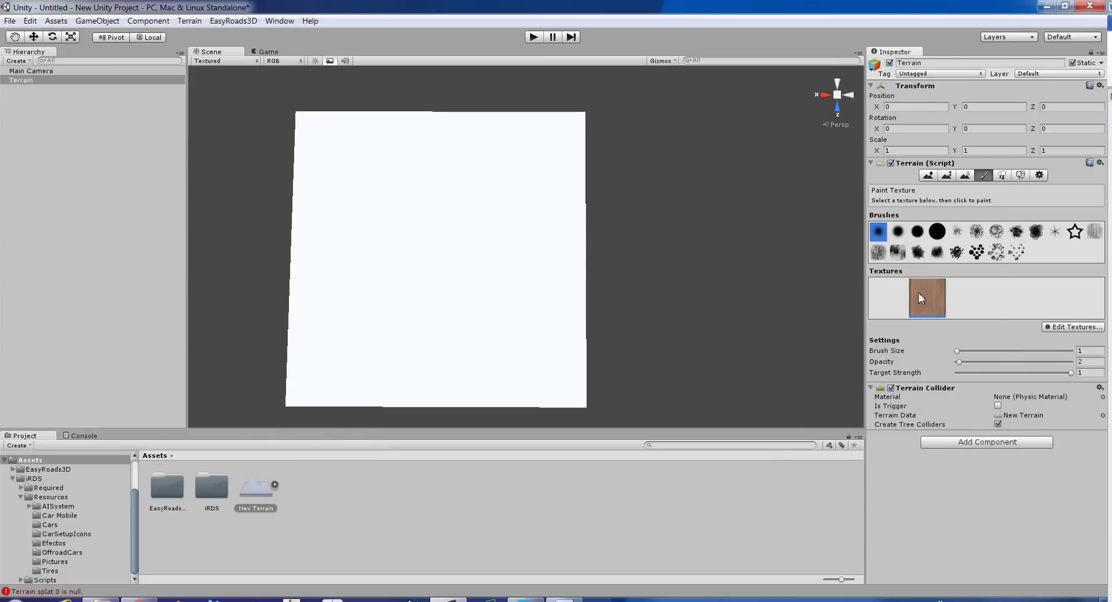
click(936, 233)
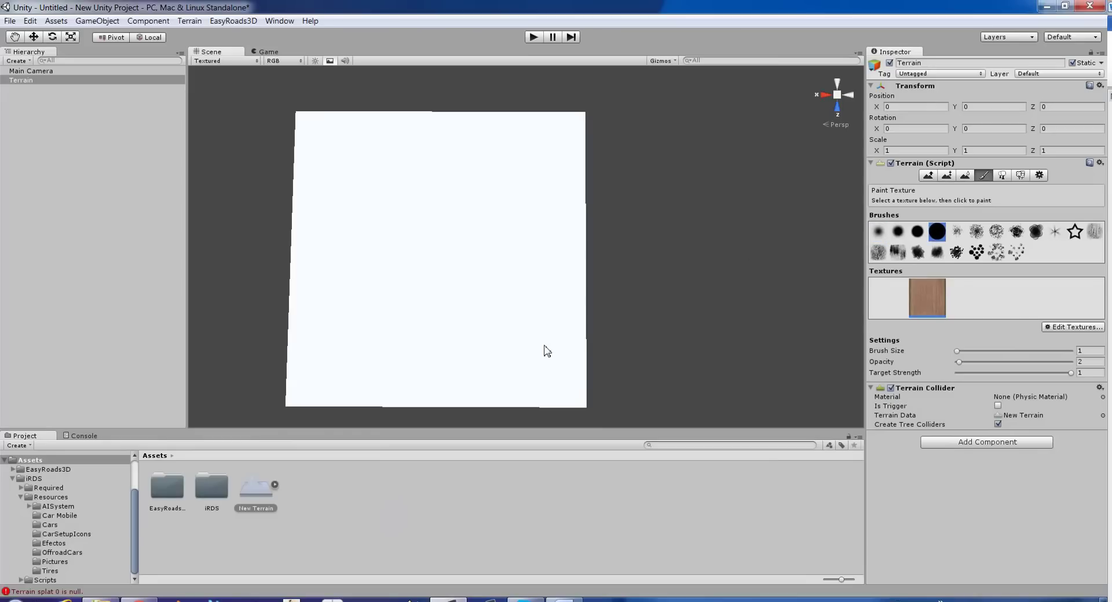
middle_drag(567, 329, 578, 310)
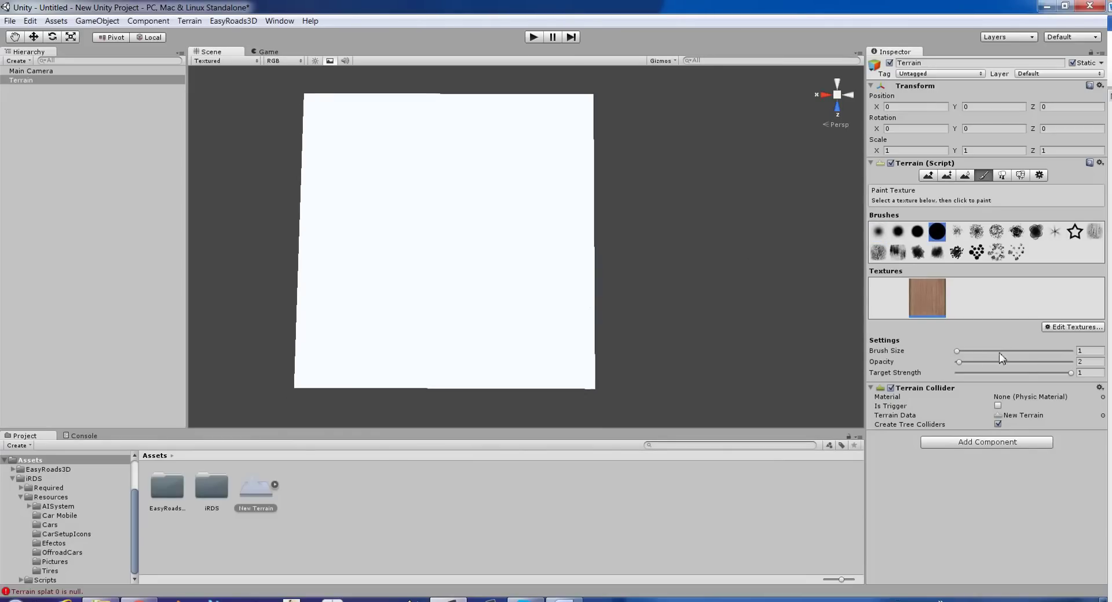
drag(956, 356, 1070, 351)
Step: Set the brush opacity to 100, paint the entire terrain with the offRoad_d texture, and deselect the terrain
mouse_move(585, 340)
mouse_down()
mouse_move(640, 367)
mouse_move(498, 327)
mouse_up()
drag(390, 343, 544, 338)
drag(959, 362, 1071, 362)
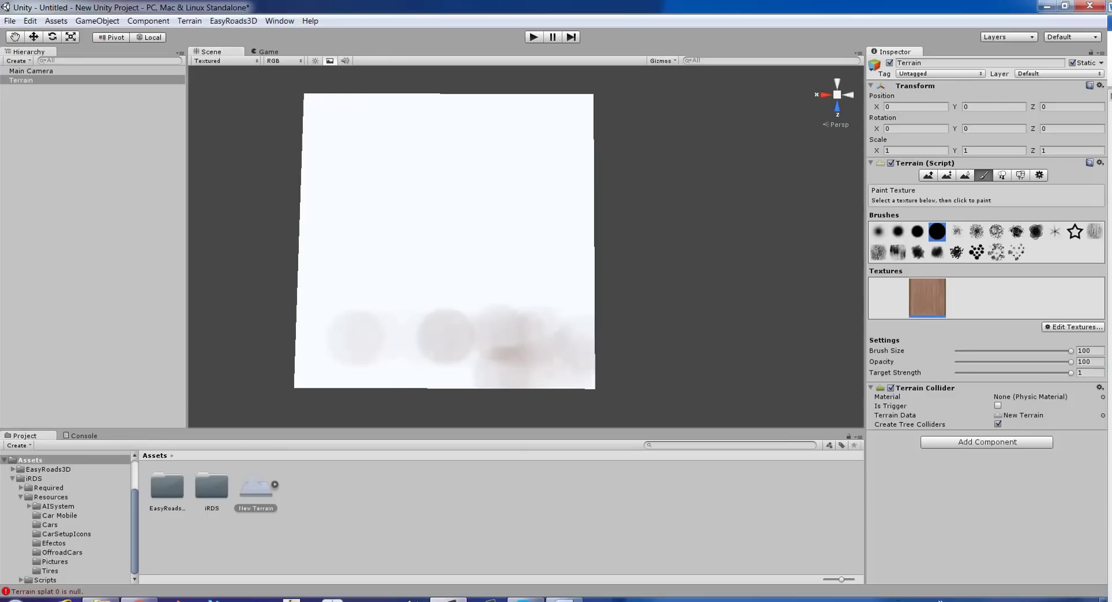
mouse_move(587, 373)
mouse_down()
mouse_move(384, 374)
mouse_move(621, 346)
mouse_move(282, 334)
mouse_move(412, 311)
mouse_move(578, 307)
mouse_up()
mouse_move(328, 293)
mouse_down()
mouse_move(609, 284)
mouse_move(274, 278)
mouse_move(552, 252)
mouse_move(301, 235)
mouse_move(571, 206)
mouse_move(391, 170)
mouse_move(590, 154)
mouse_move(355, 123)
mouse_move(430, 107)
mouse_move(606, 101)
mouse_up()
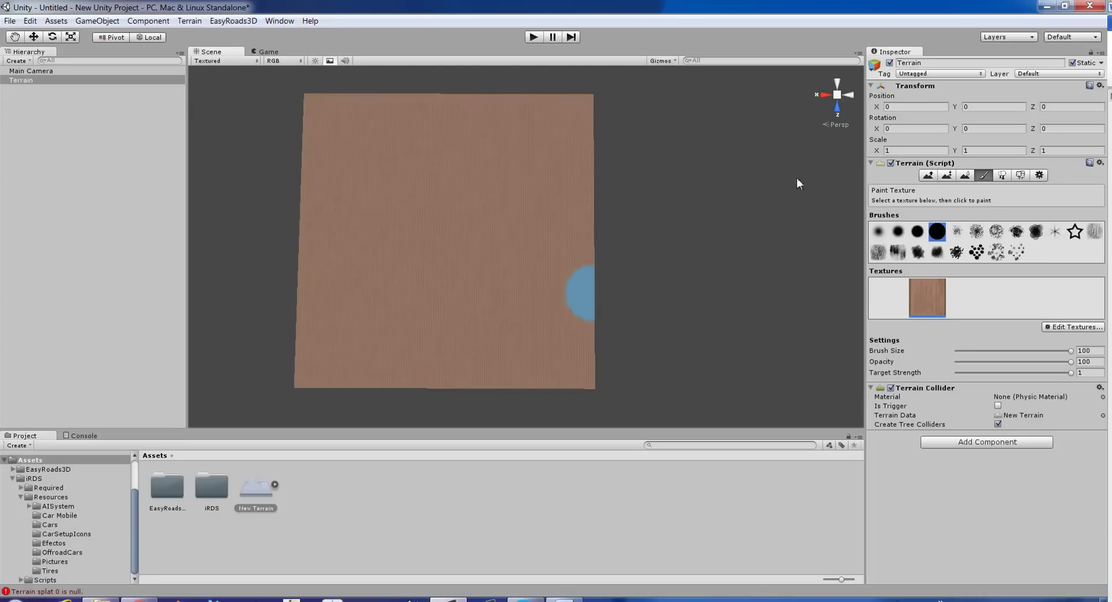
click(100, 169)
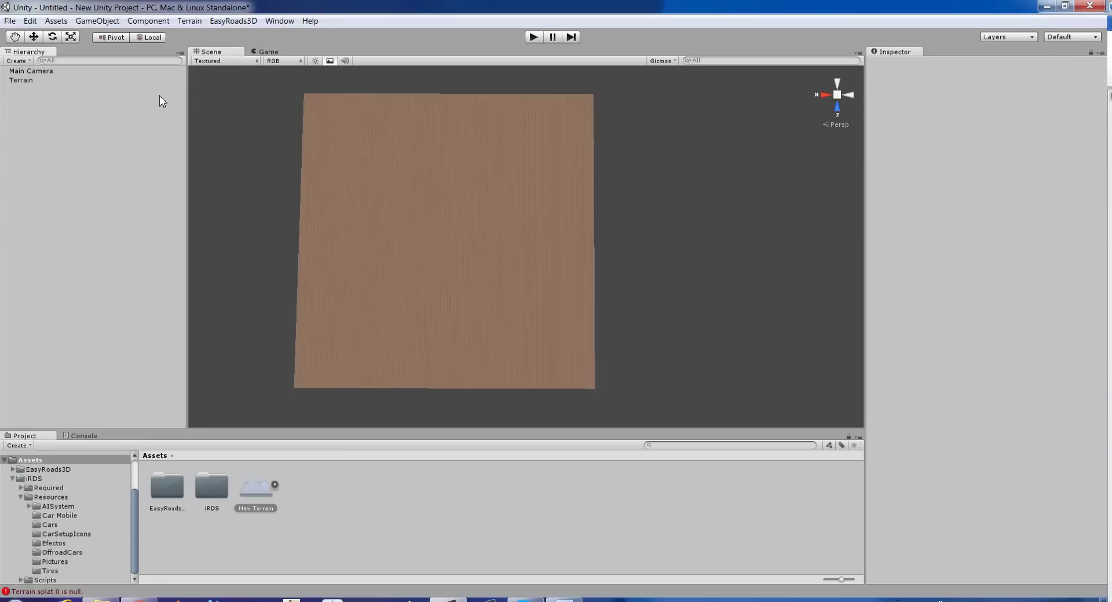
Step: Create a new EasyRoads3D object of type Road Object, keeping the suggested name
click(233, 21)
click(234, 36)
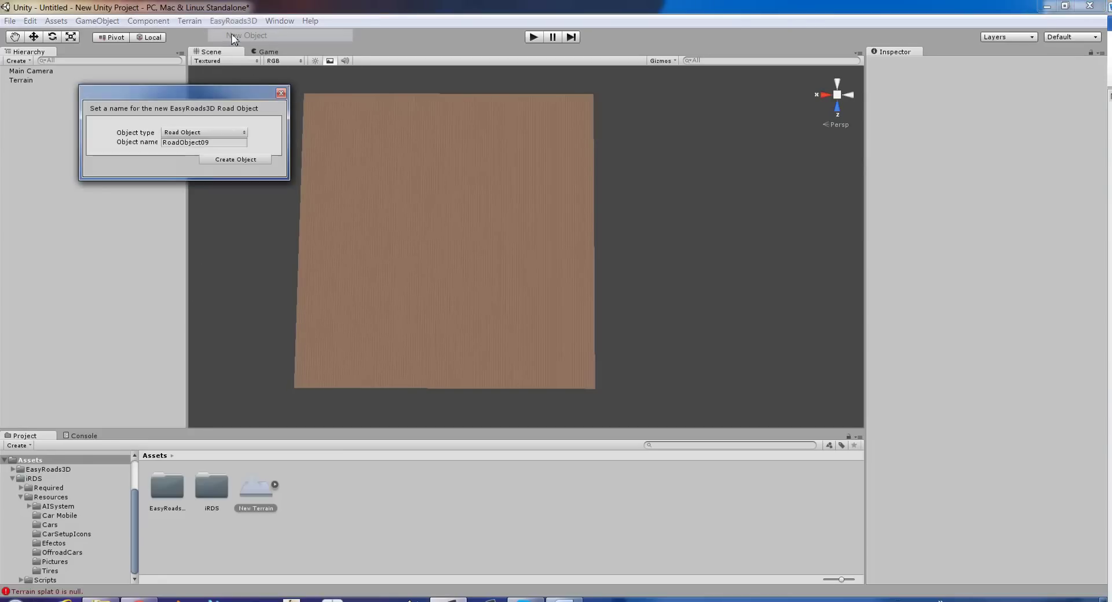
click(235, 160)
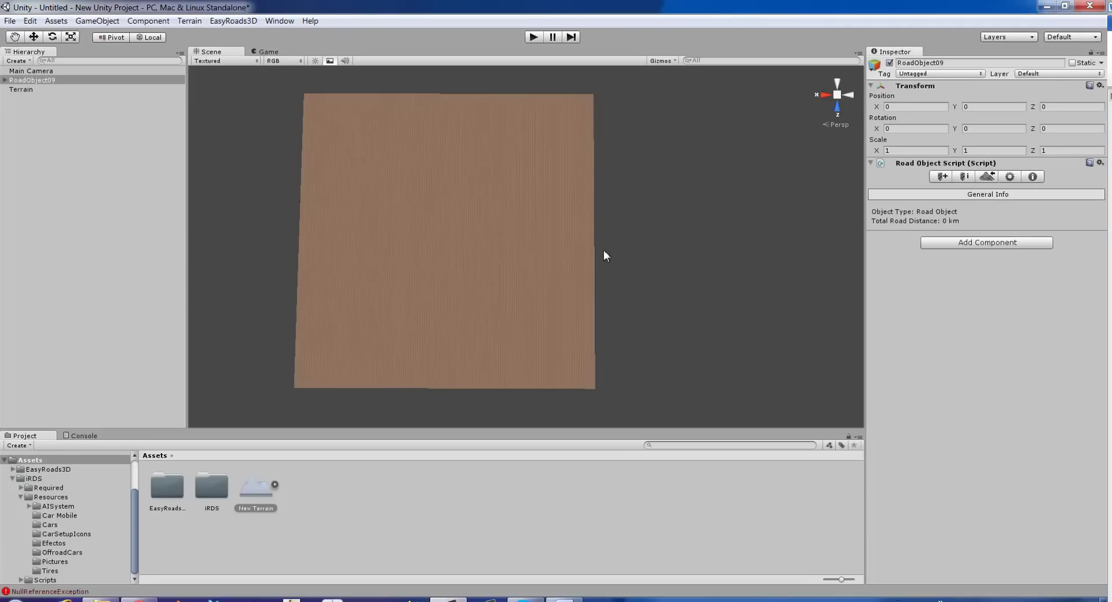
Step: Lay out a winding race track on the terrain by placing 17 road markers, leaving the ends near each other
click(942, 177)
scroll(485, 337, up, 8)
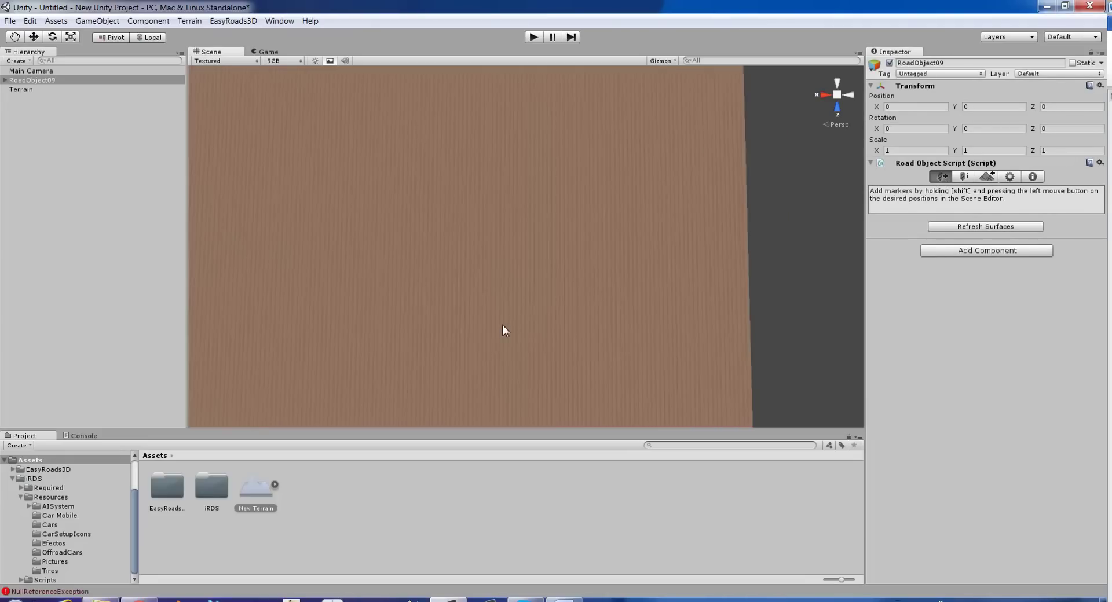
scroll(556, 322, up, 2)
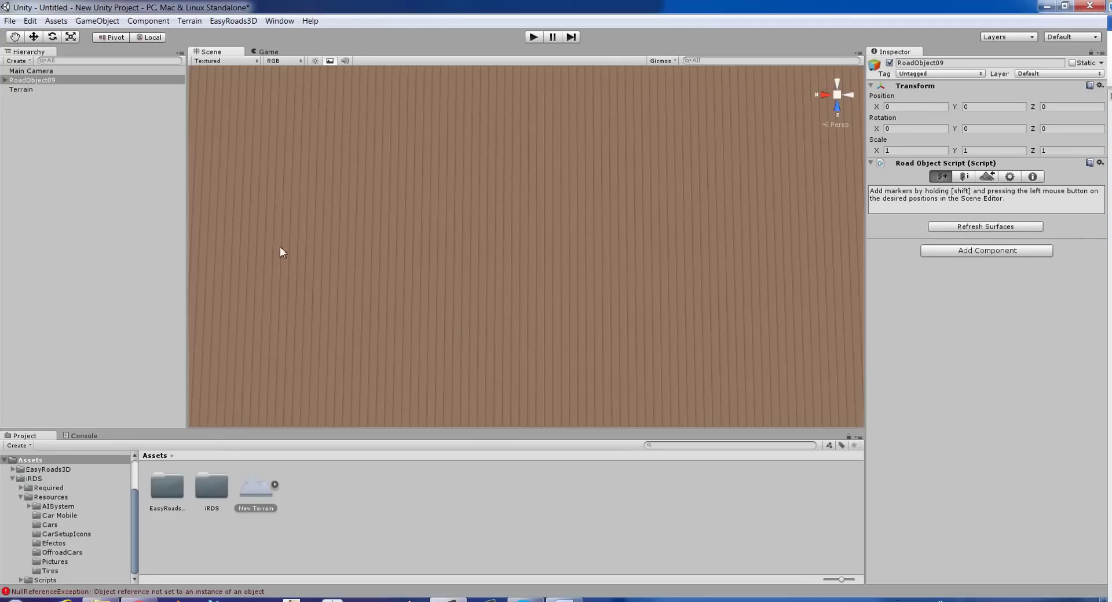
shift+click(308, 161)
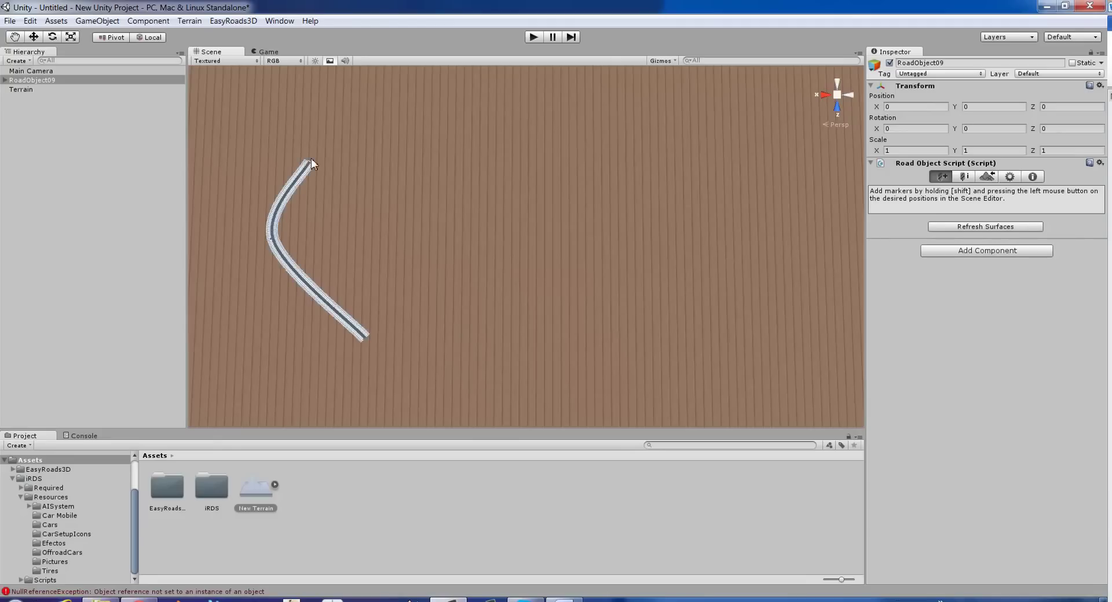
shift+click(464, 108)
shift+click(678, 99)
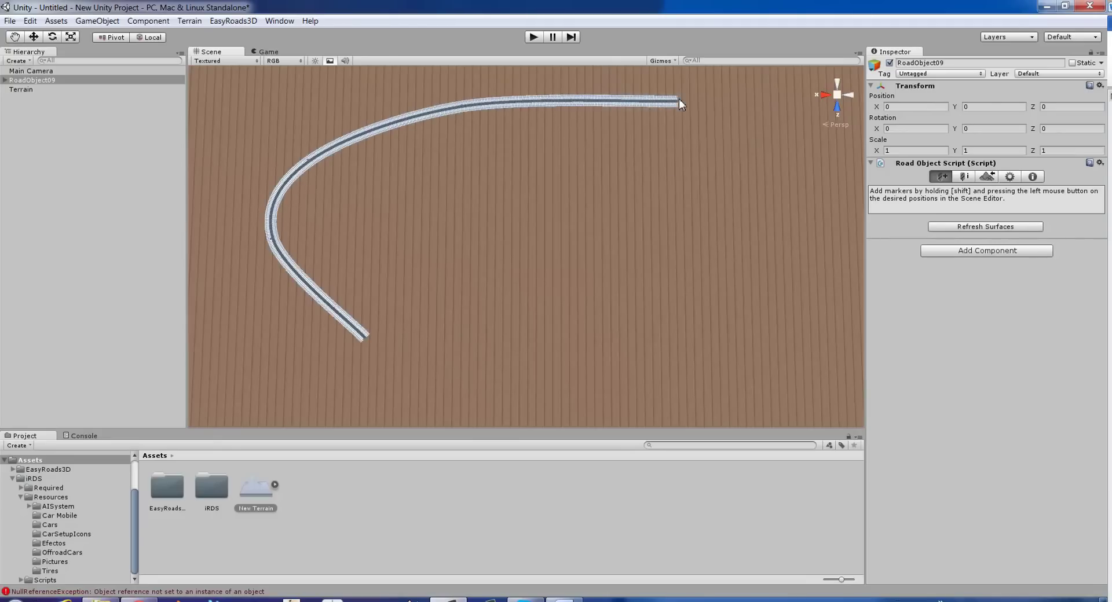
shift+click(815, 185)
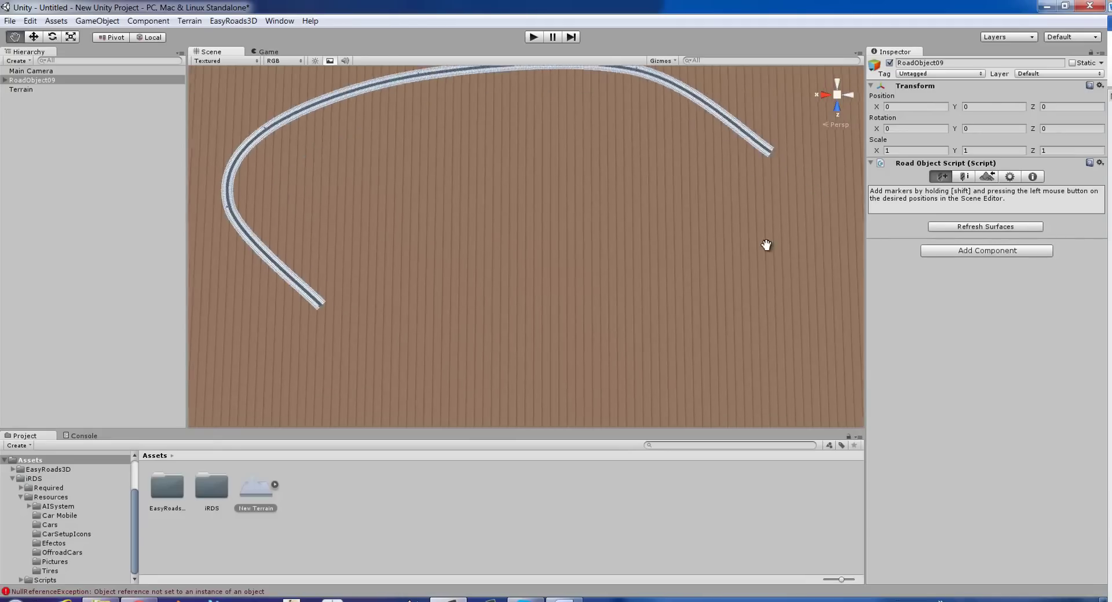
shift+click(676, 221)
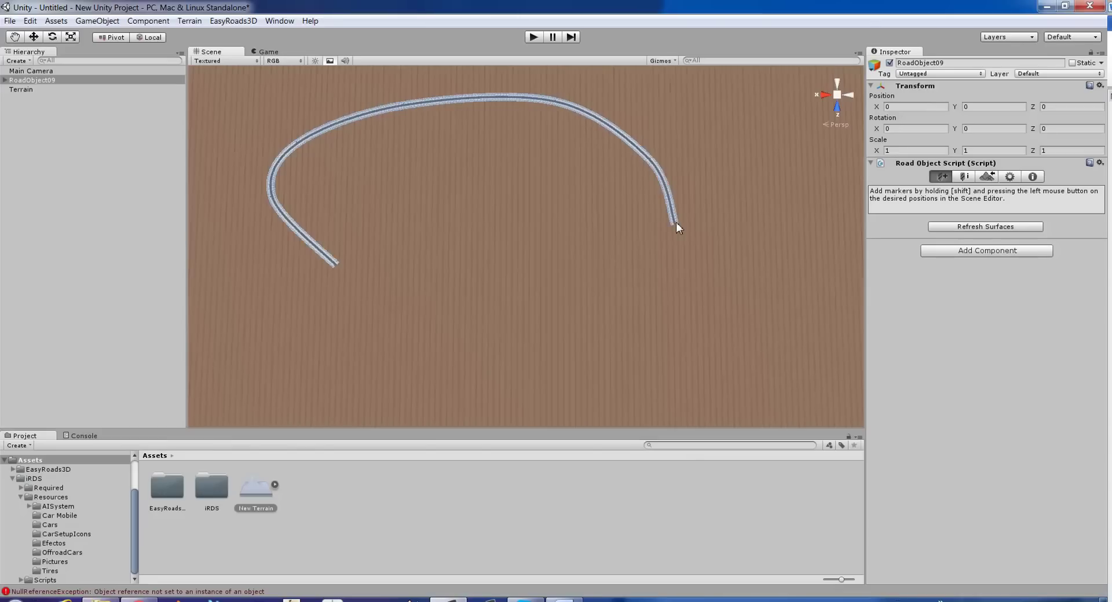
shift+click(634, 318)
shift+click(572, 267)
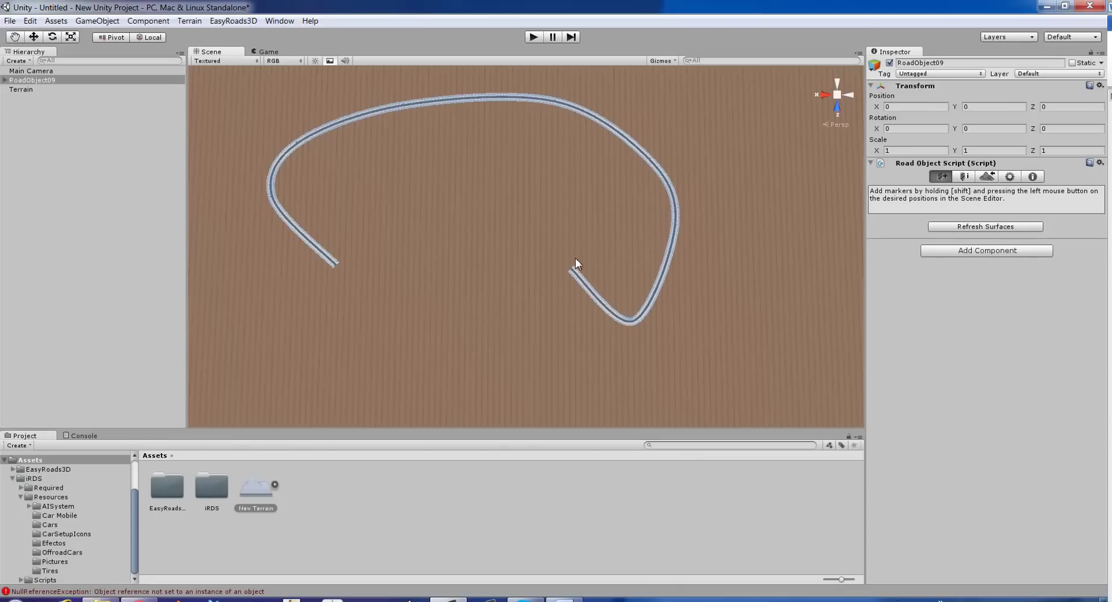
shift+click(590, 184)
shift+click(475, 152)
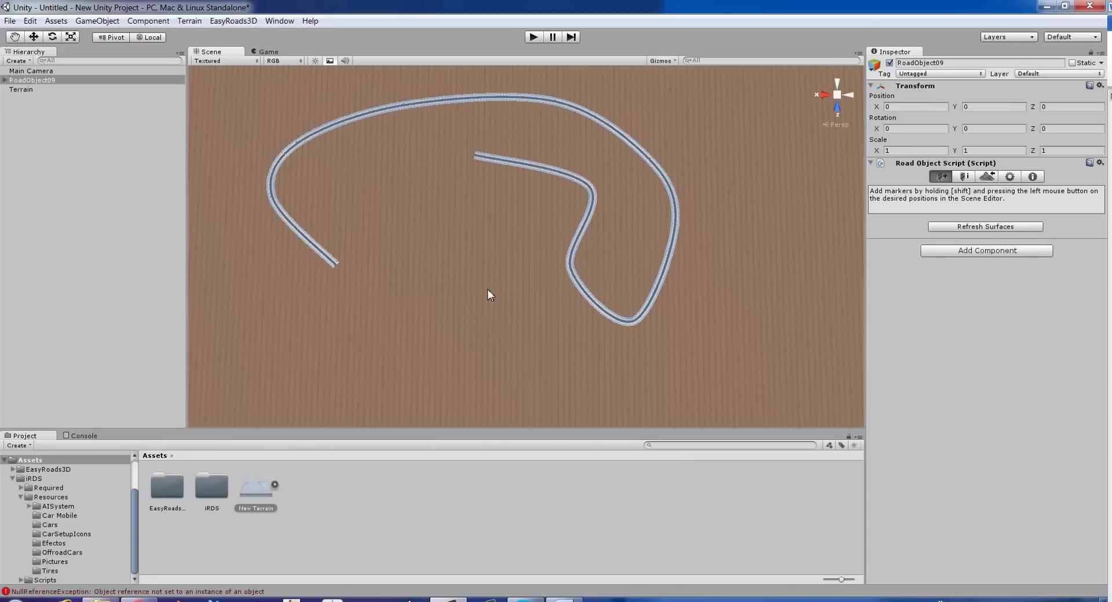
shift+click(487, 290)
shift+click(547, 369)
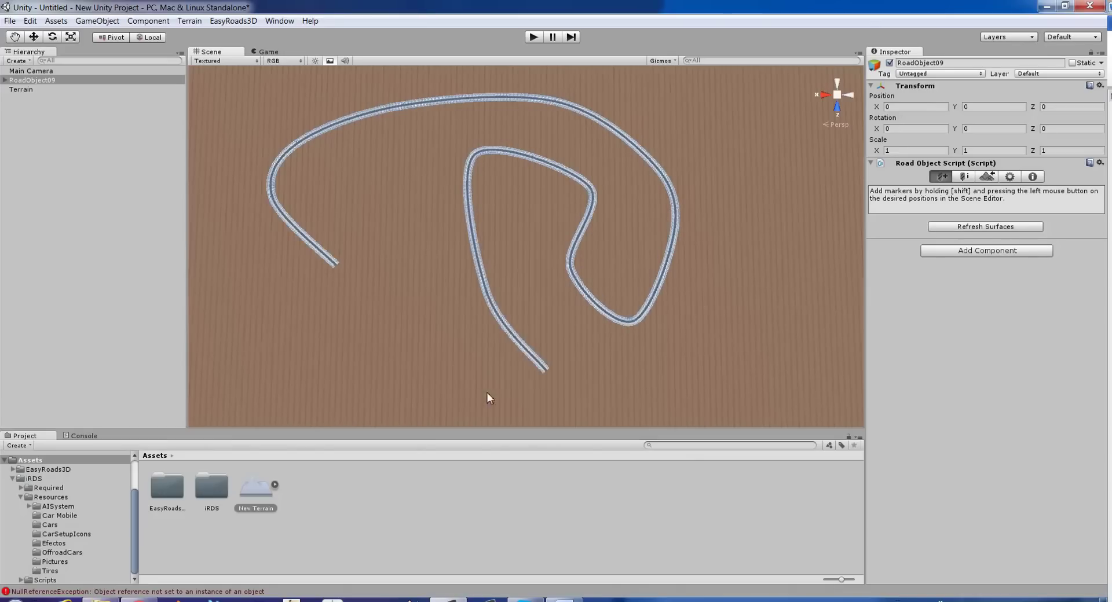
shift+click(407, 407)
shift+click(241, 398)
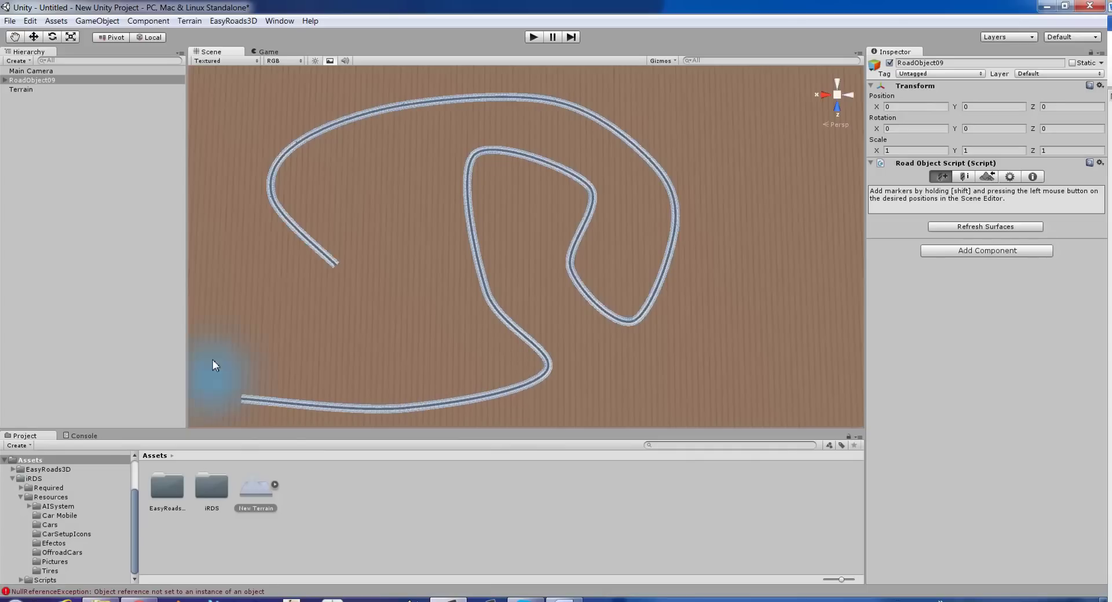
shift+click(214, 329)
shift+click(399, 334)
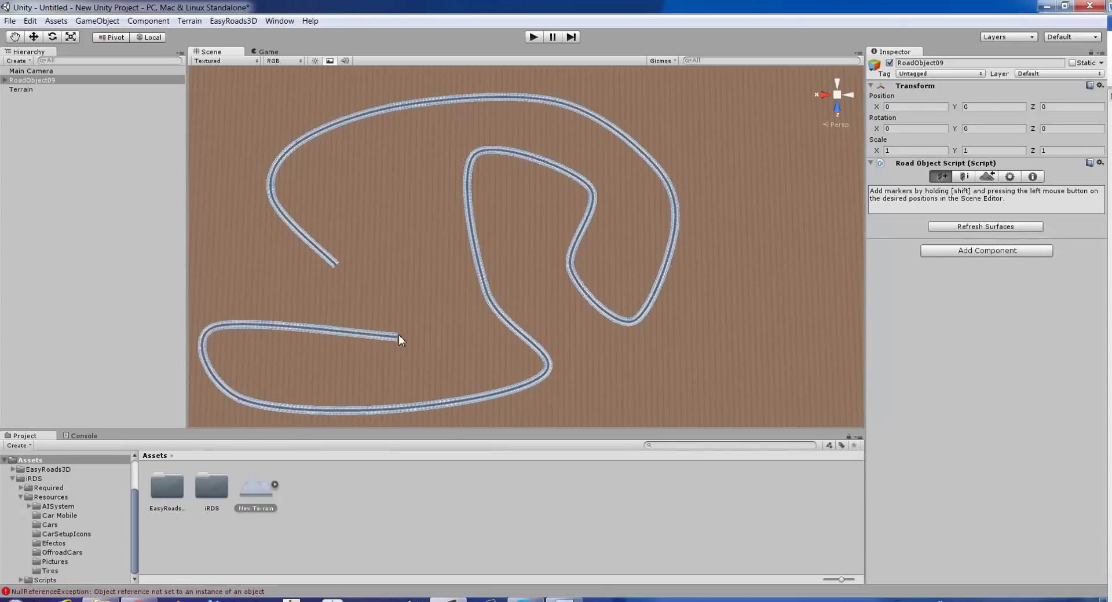
Step: Set the road object's road width to 25 and make it a closed track
click(1010, 177)
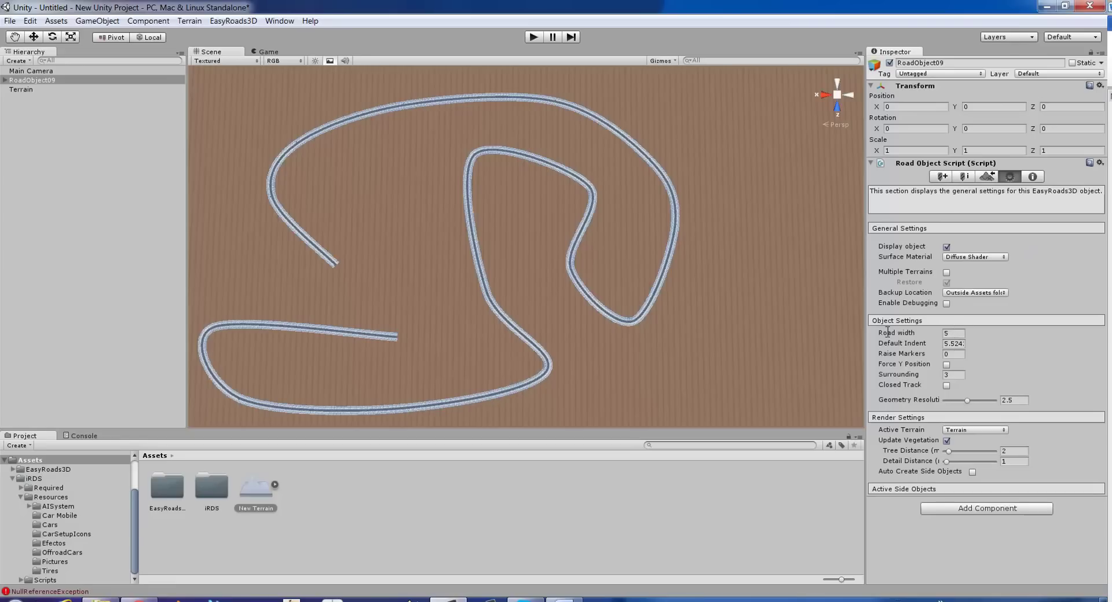
click(957, 333)
key(Tab)
text(25)
click(957, 334)
text(25)
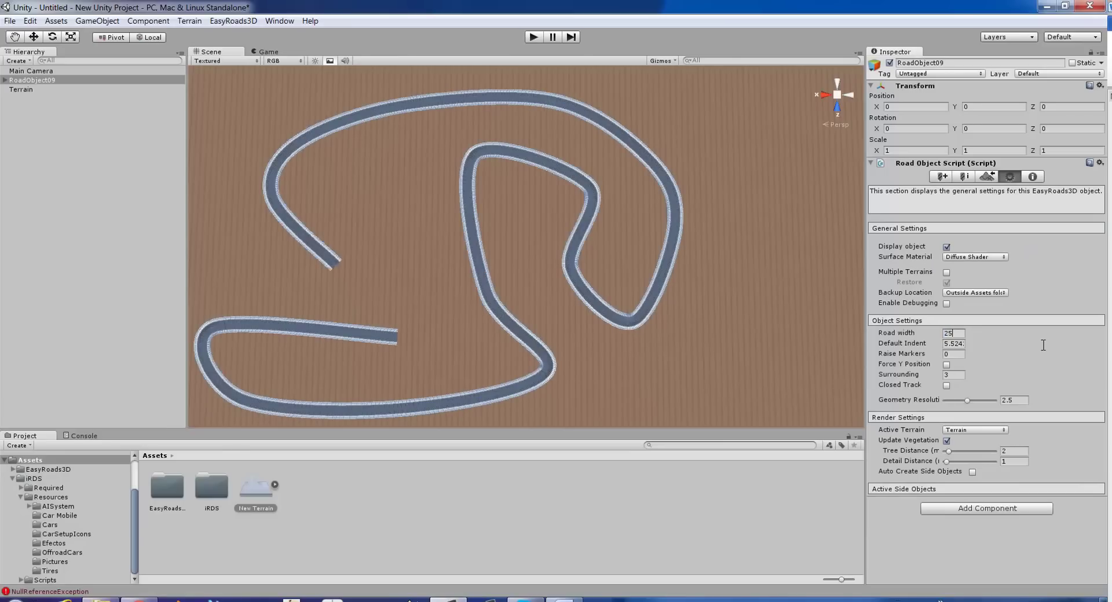
click(946, 386)
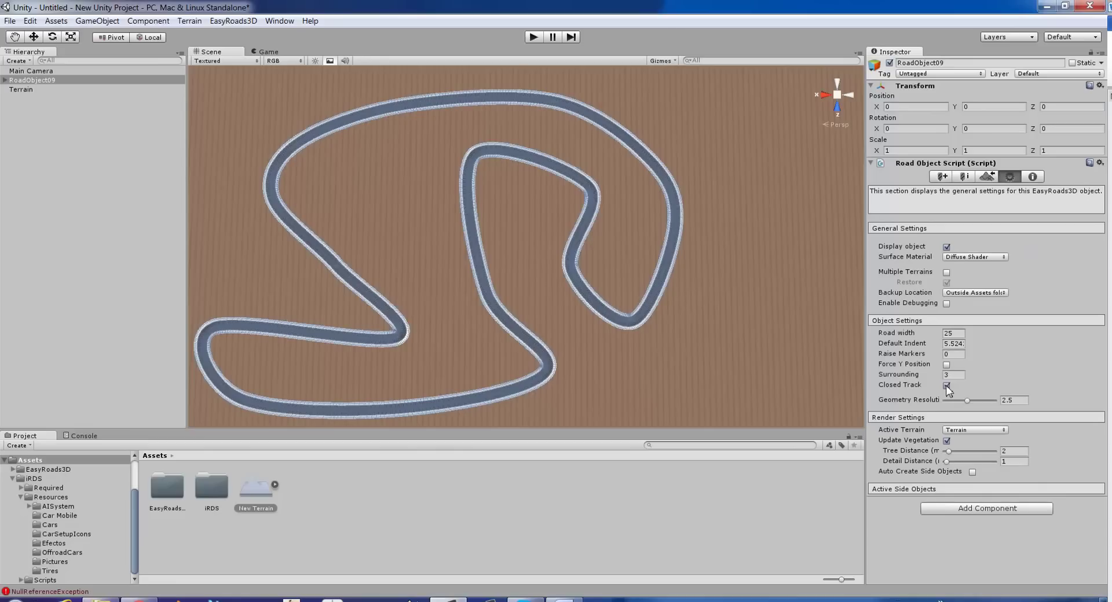
Step: Add the iRDS AI system to the current scene
scroll(576, 262, up, 5)
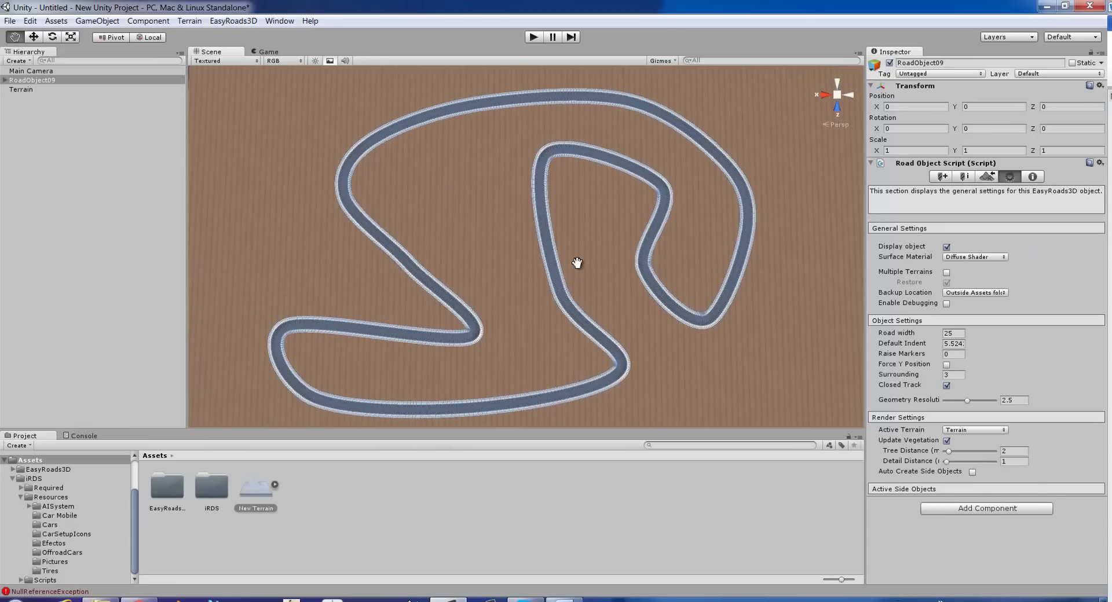
scroll(575, 262, down, 5)
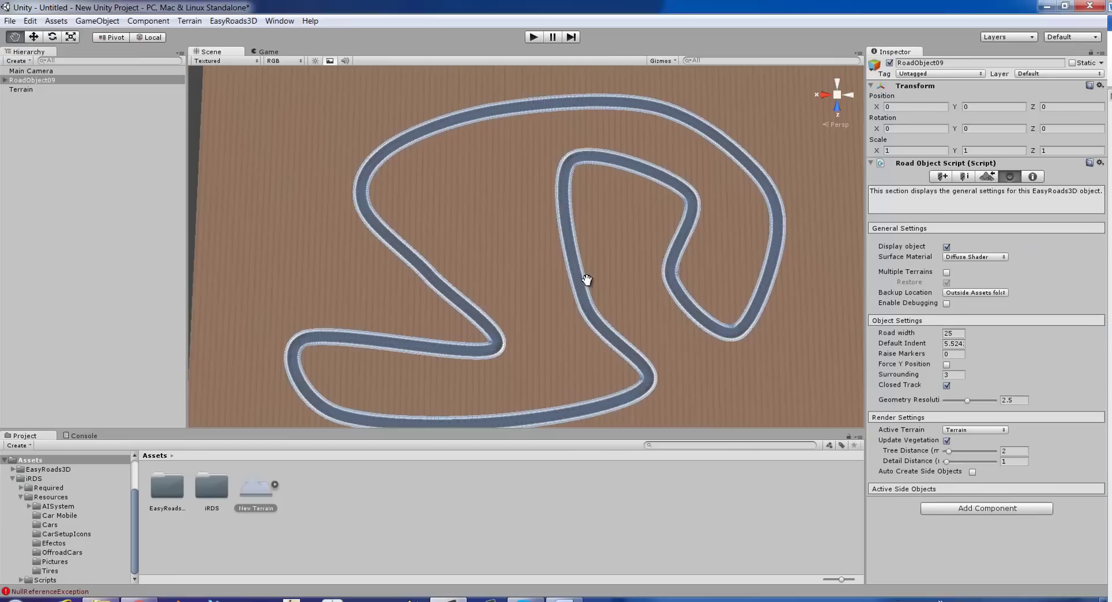
scroll(586, 279, down, 1)
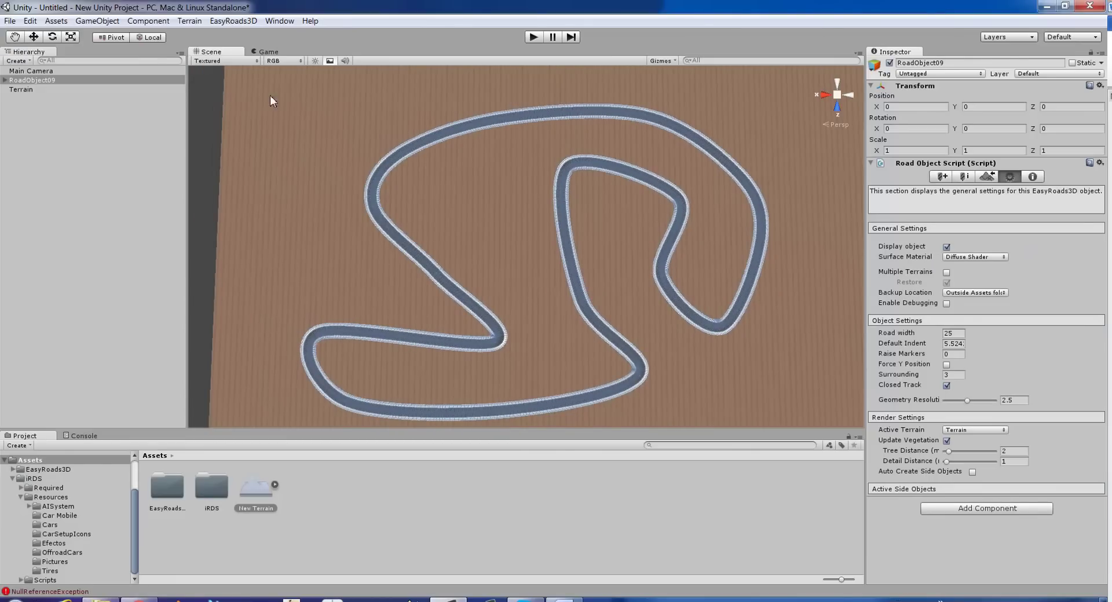
click(93, 21)
mouse_move(137, 178)
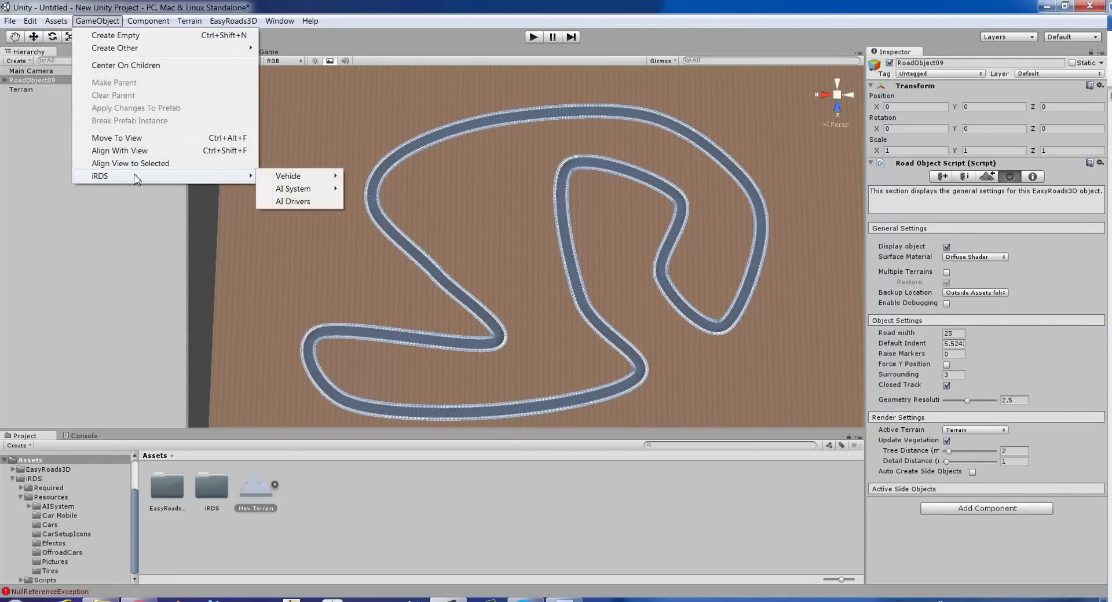
mouse_move(282, 189)
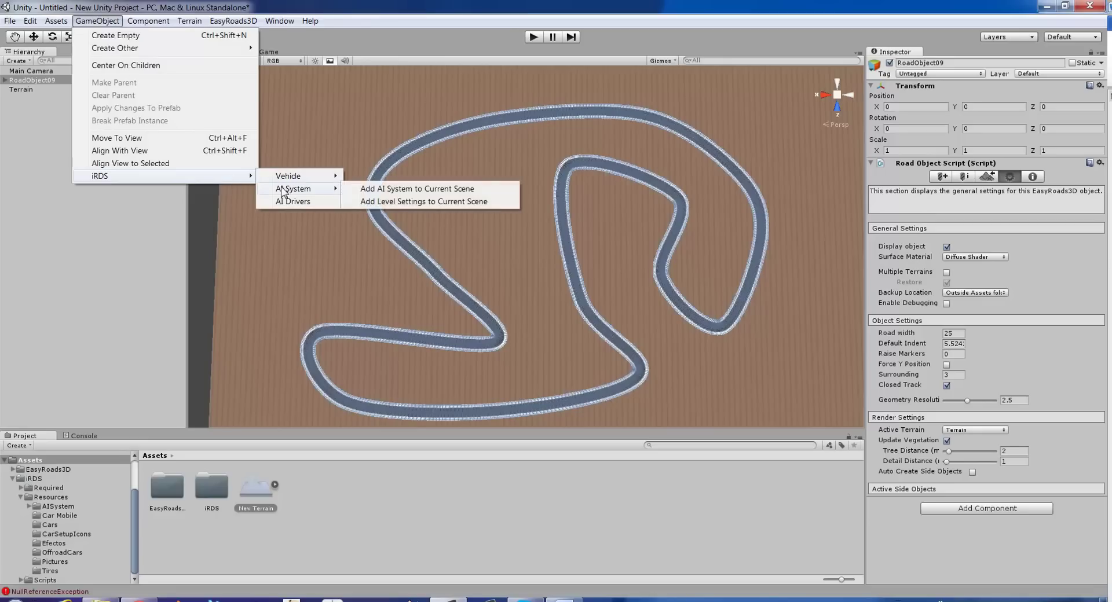
click(436, 193)
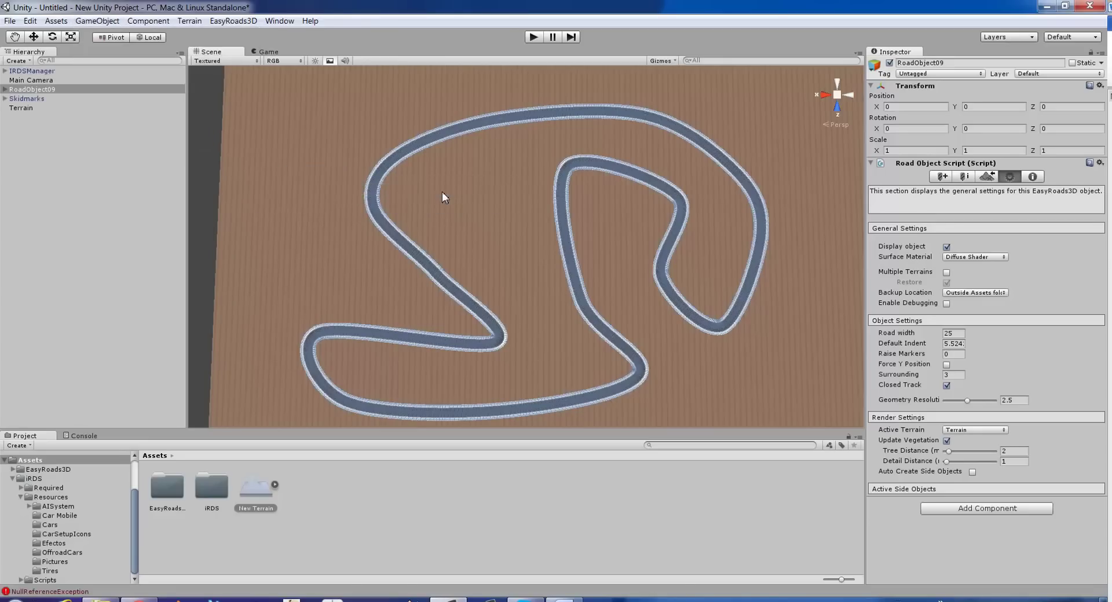
Step: In the IRDSManager's waypoints manager settings, deactivate the pits and set the road width to 25
click(22, 71)
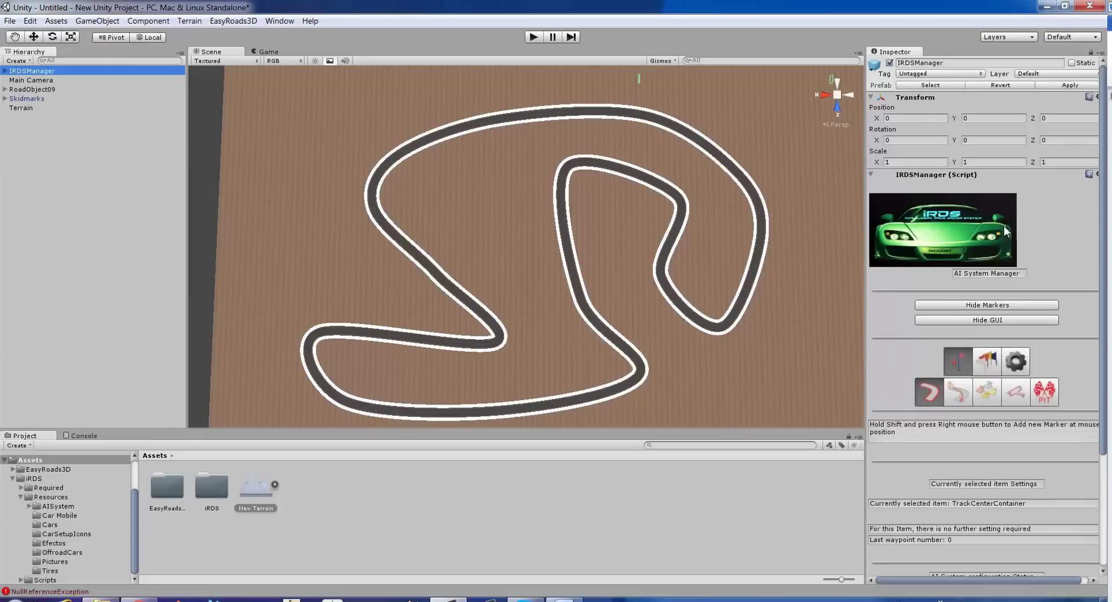
scroll(1031, 239, down, 2)
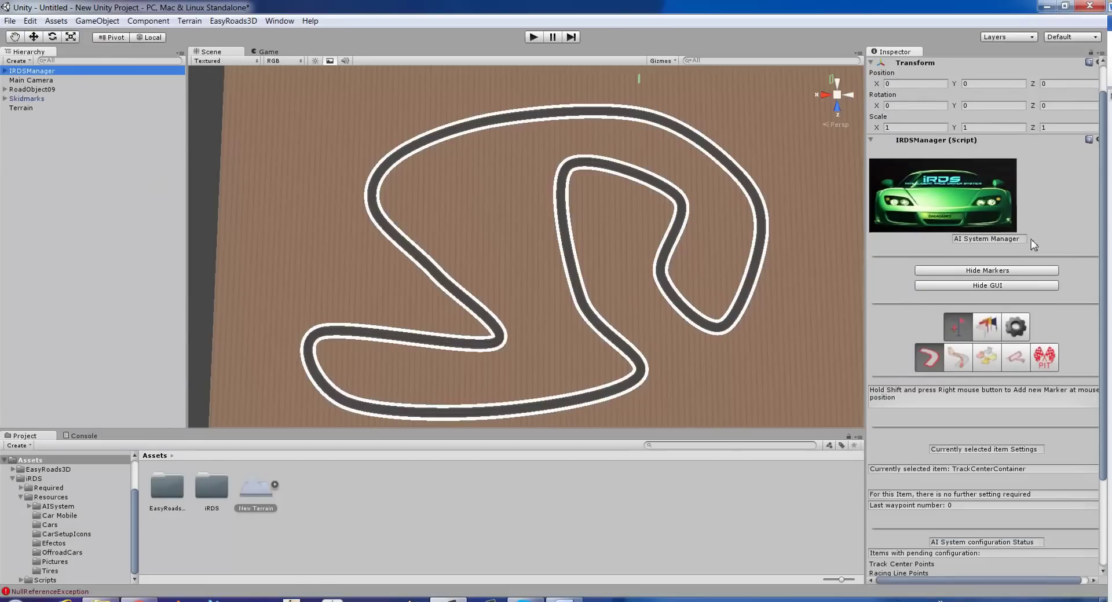
click(1017, 327)
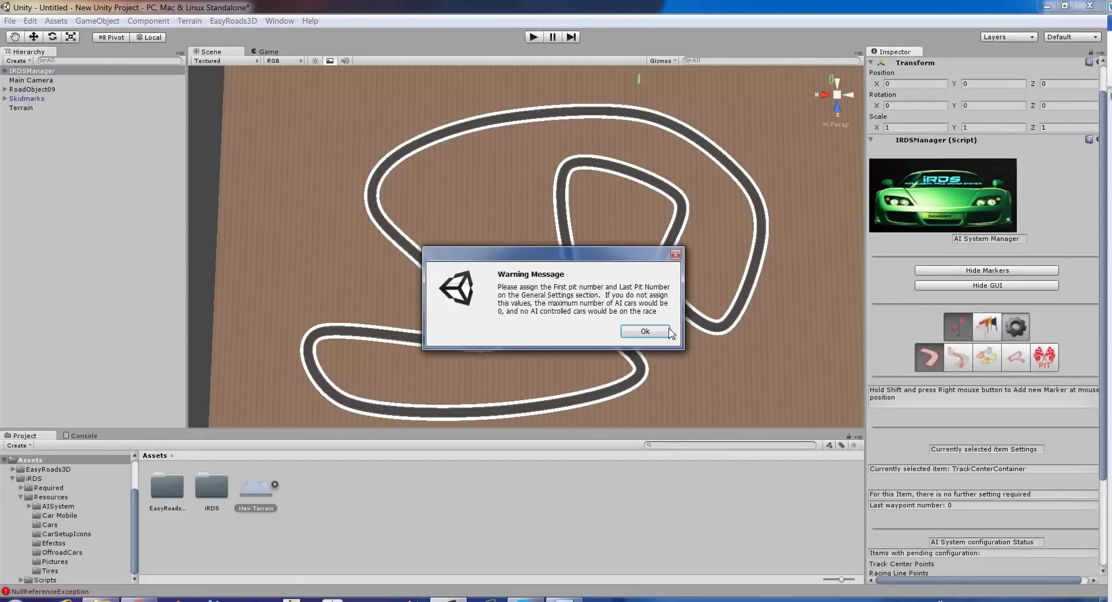
click(645, 331)
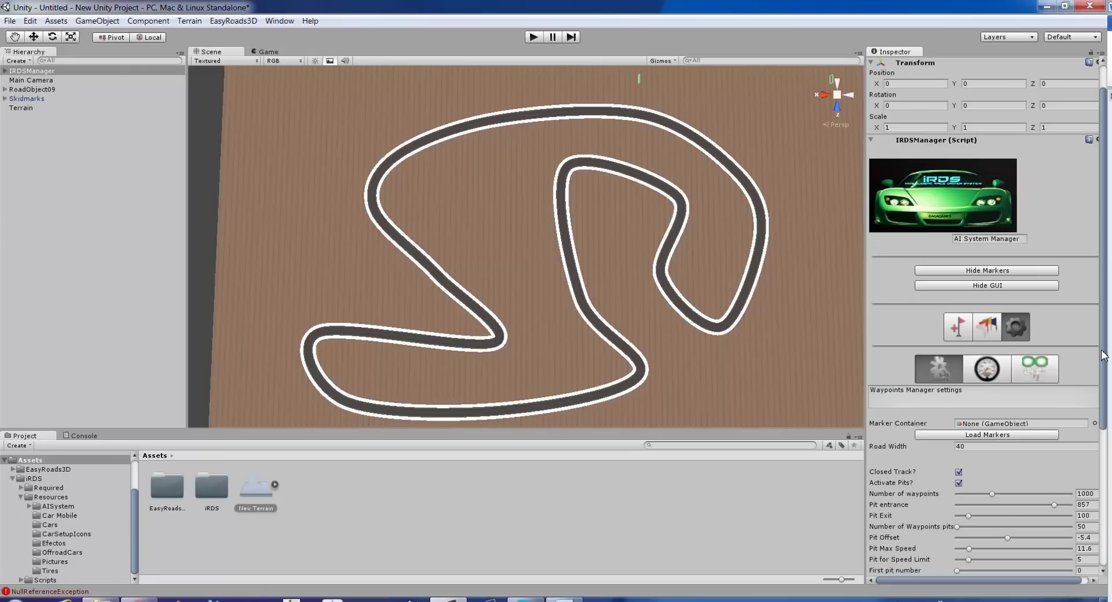
scroll(1103, 356, down, 3)
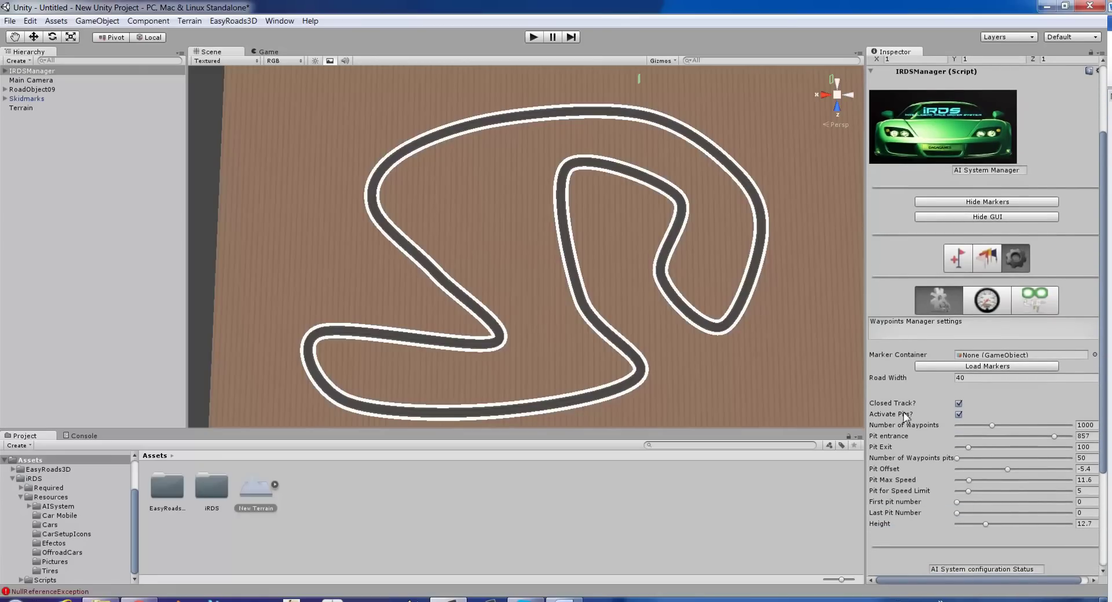
click(958, 414)
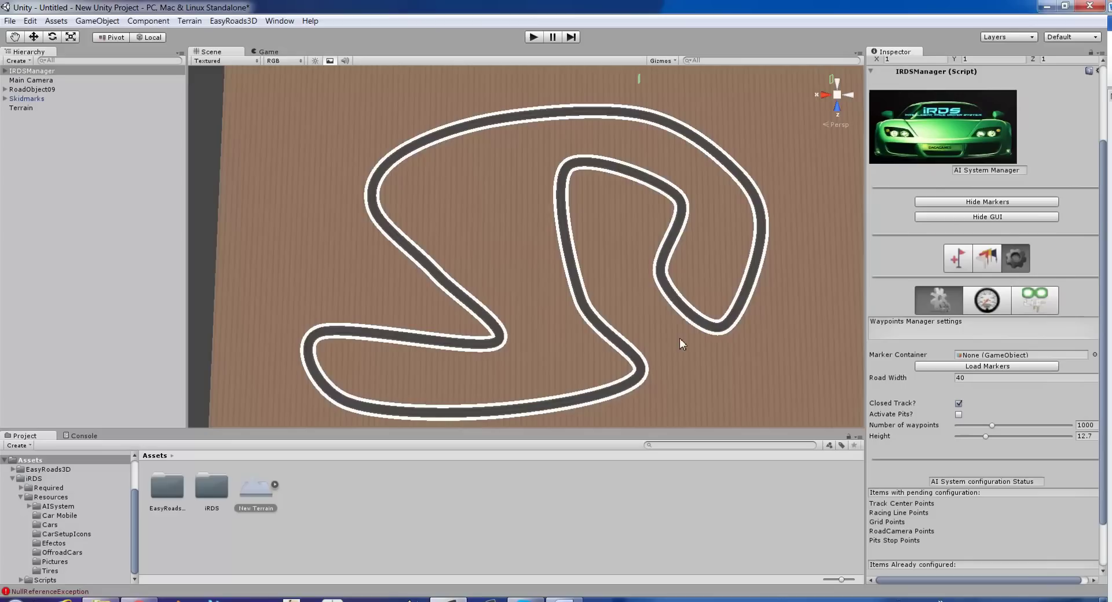
click(984, 380)
text(25)
Step: Expand RoadObject09 and examine the individual markers inside its Markers group
click(5, 90)
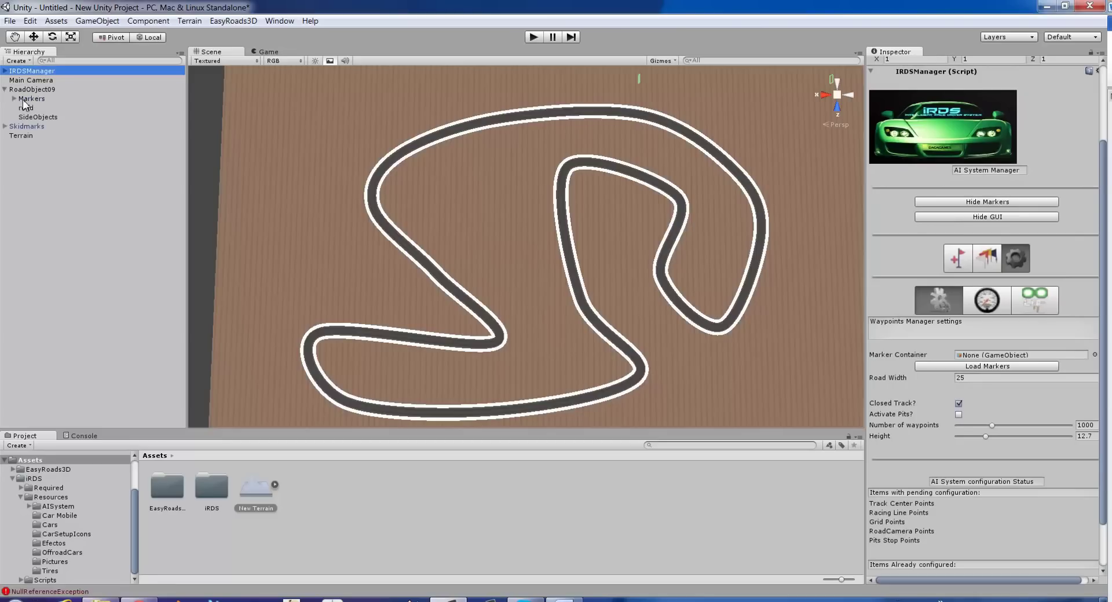
click(20, 98)
click(15, 99)
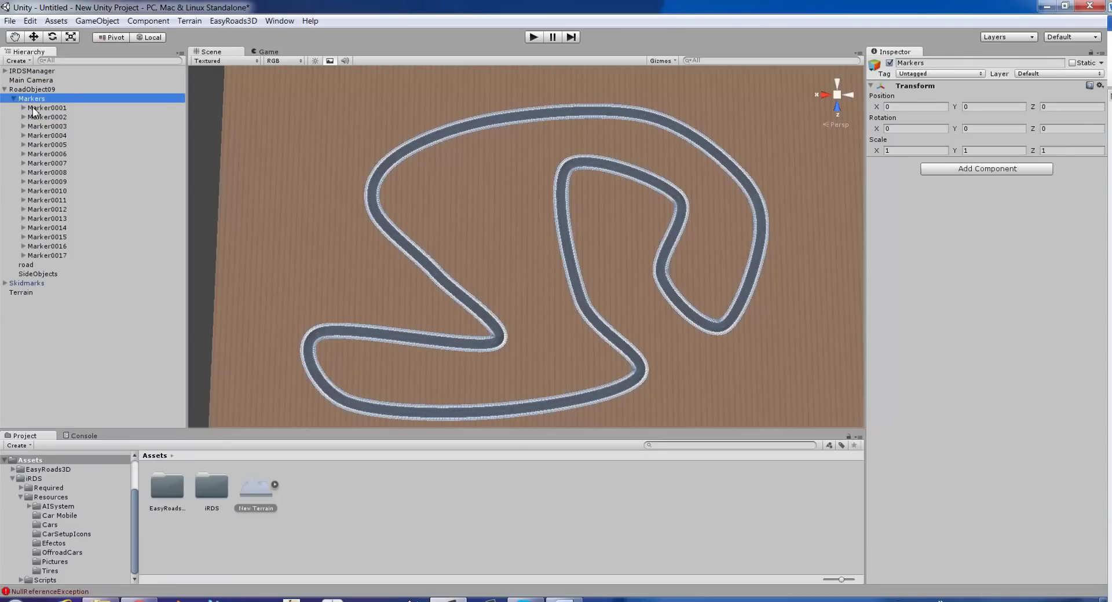
click(33, 108)
click(28, 100)
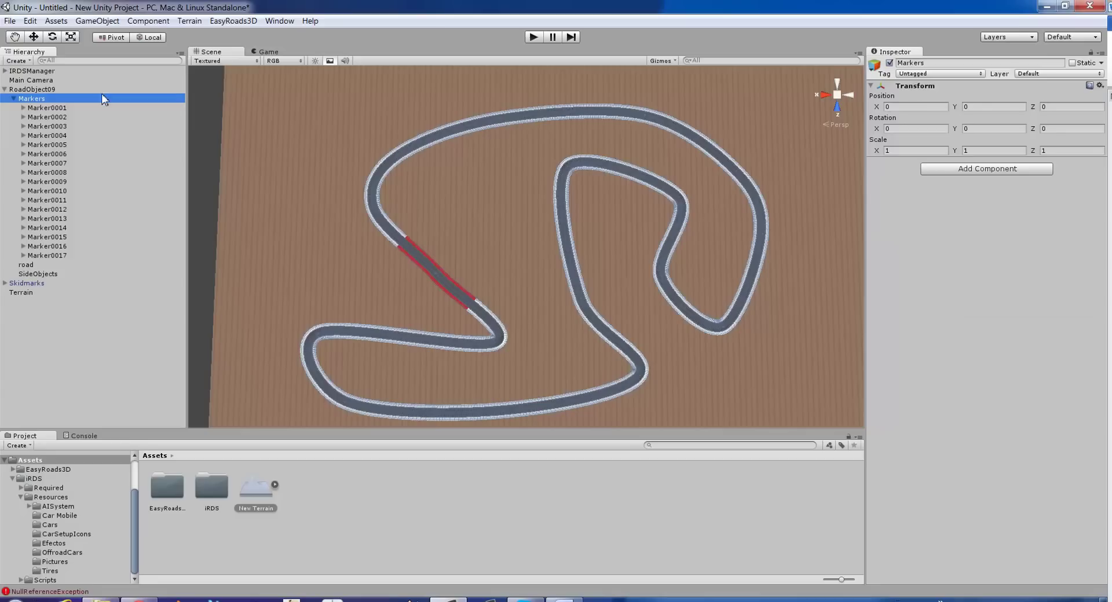
click(14, 99)
Step: Assign RoadObject09's Markers group as the IRDSManager's marker container and load its markers
click(25, 72)
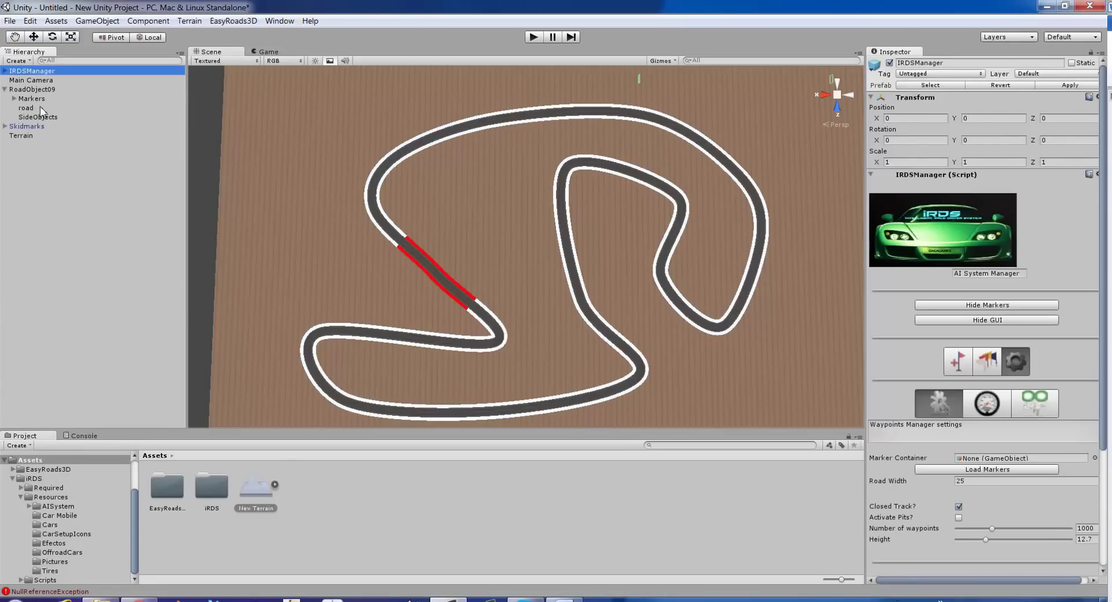
mouse_move(33, 99)
mouse_down()
mouse_move(553, 314)
mouse_move(878, 416)
mouse_move(973, 461)
mouse_up()
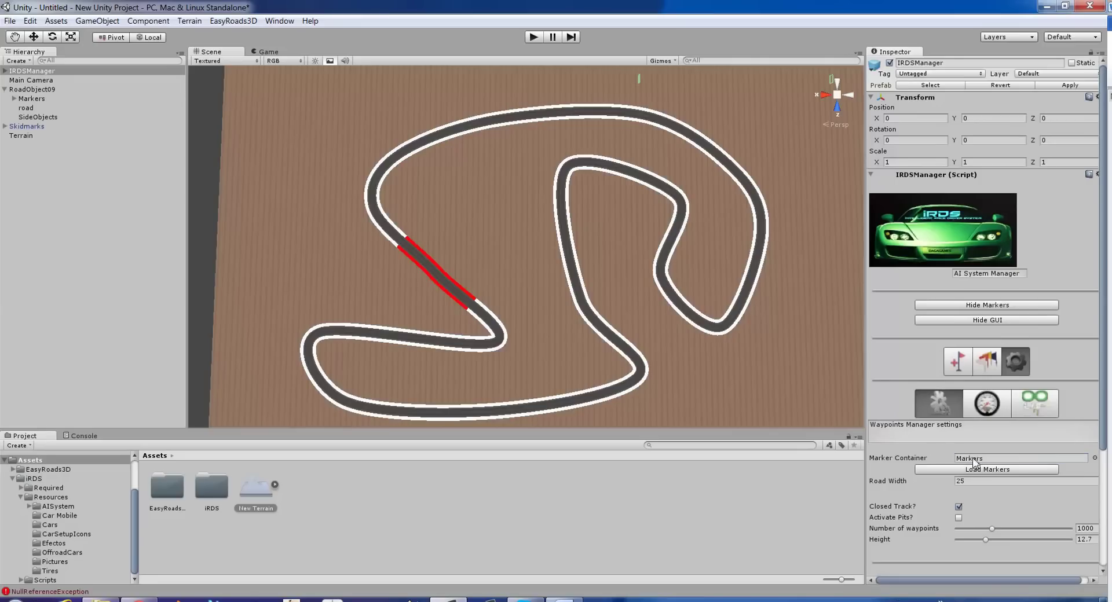
click(1004, 472)
middle_drag(652, 337, 715, 282)
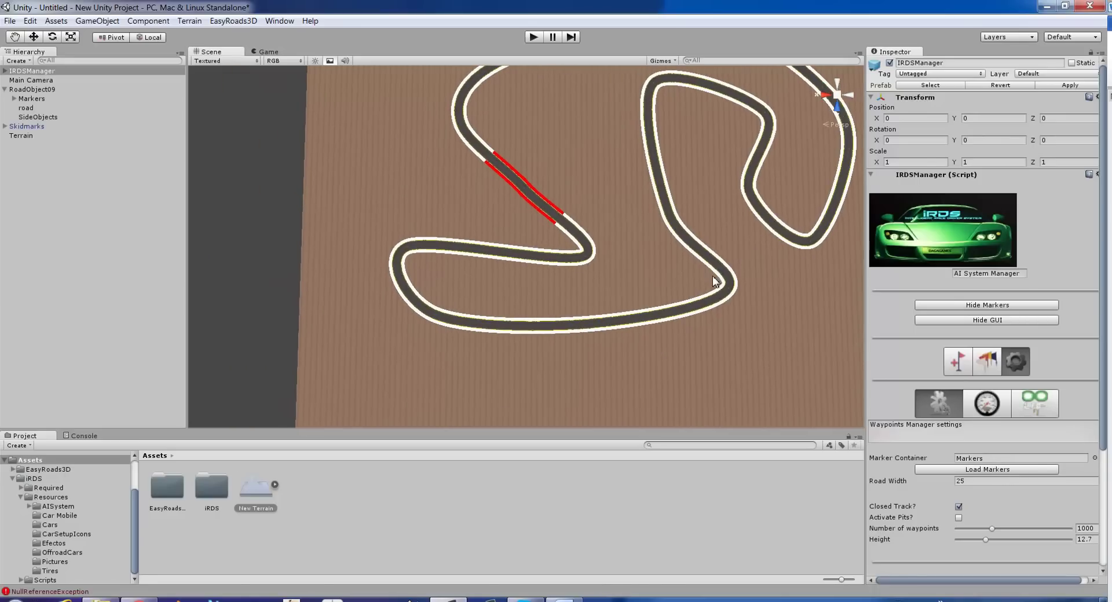
scroll(583, 280, up, 5)
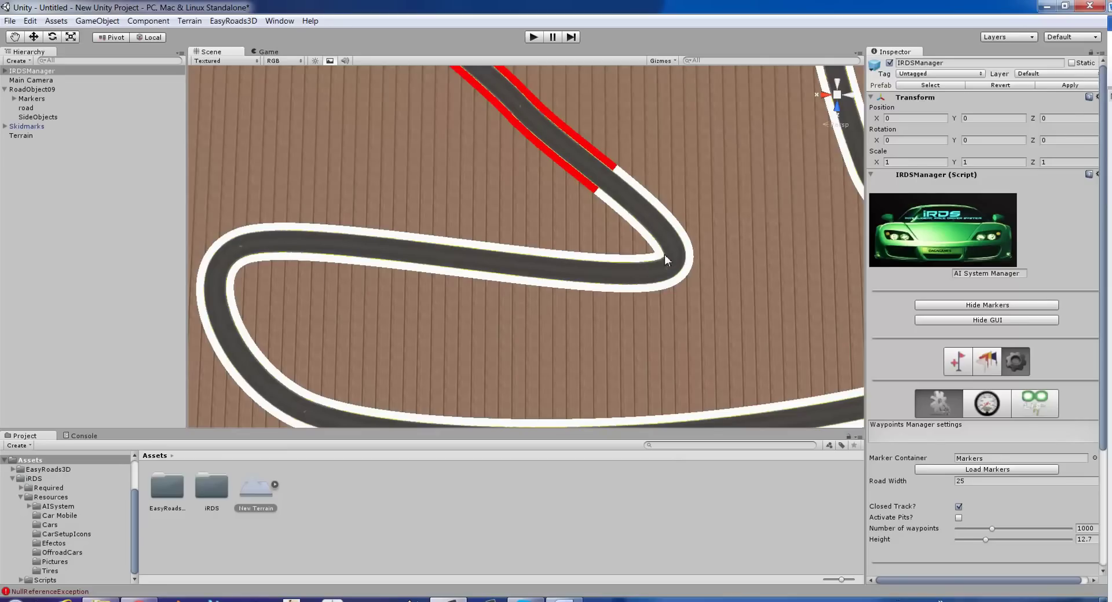
Step: Examine the whole track and the waypoint groups inside IRDSManager, including TrackCenterContainer, TrackCenter and the track limits
scroll(626, 281, down, 2)
scroll(555, 270, down, 2)
scroll(554, 265, down, 3)
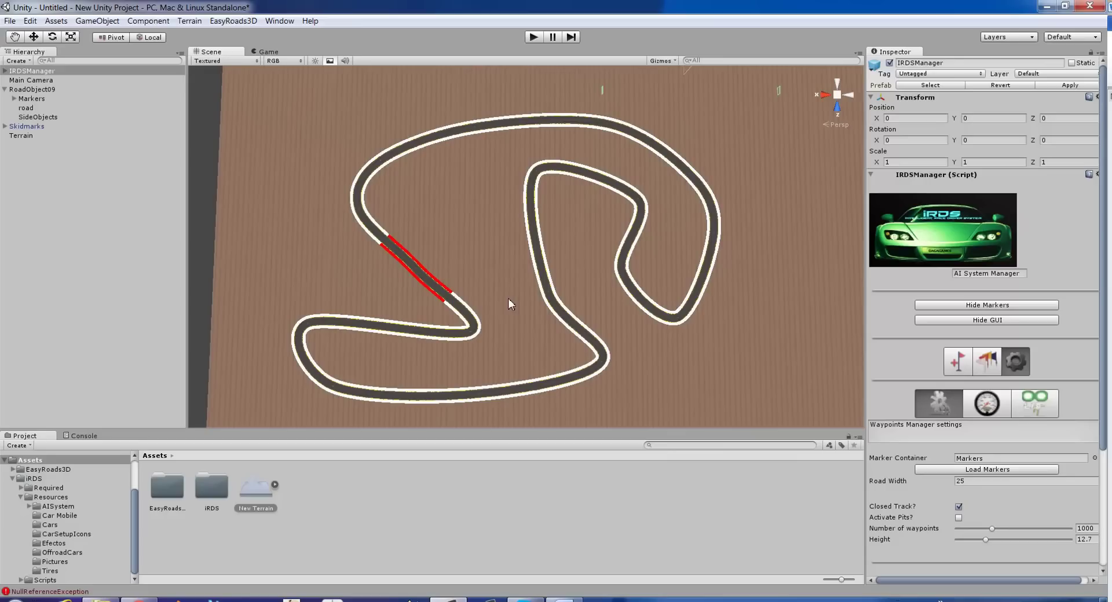
click(6, 70)
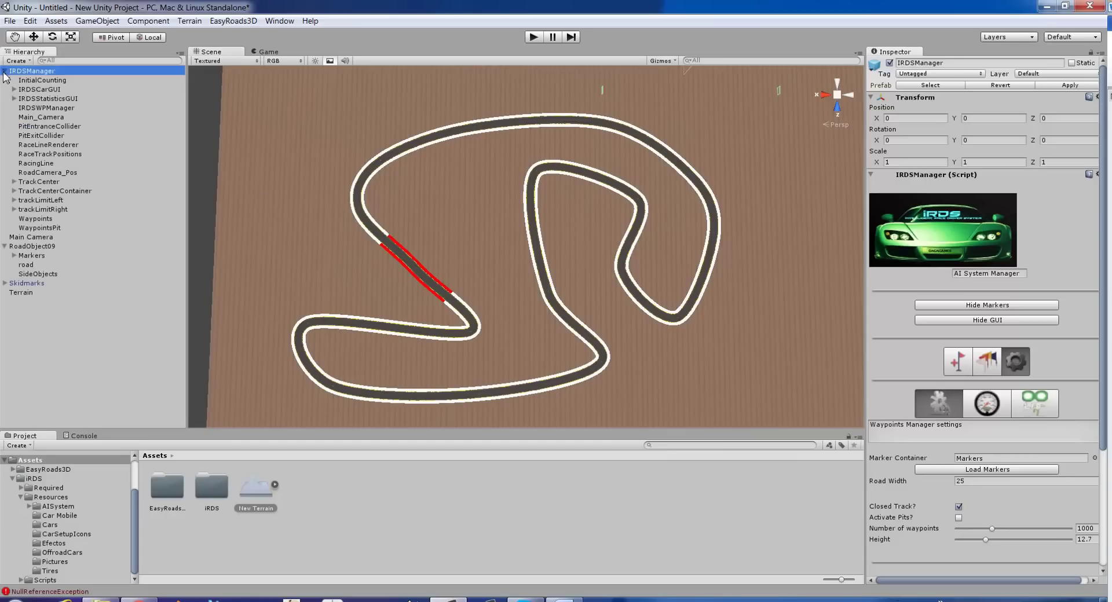
click(14, 190)
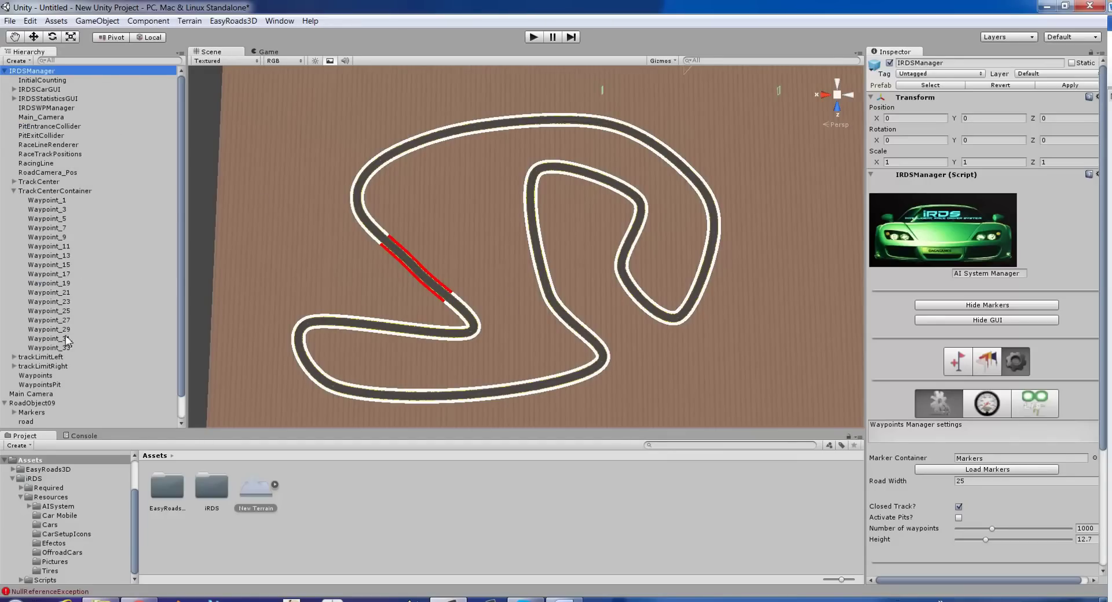
click(14, 191)
click(14, 191)
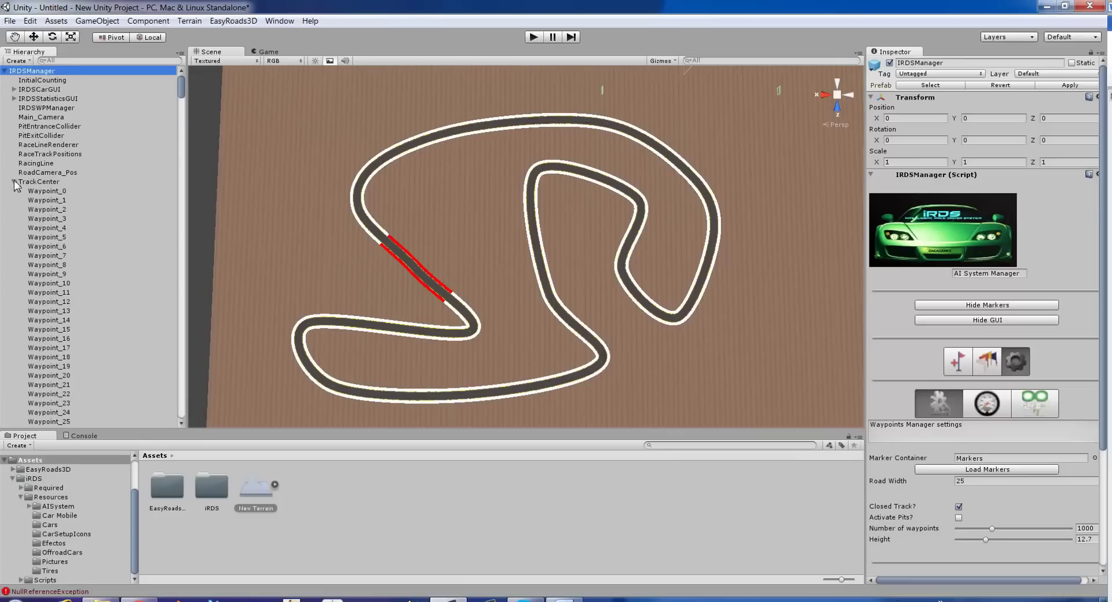
scroll(121, 182, down, 10)
drag(182, 113, 181, 82)
click(13, 182)
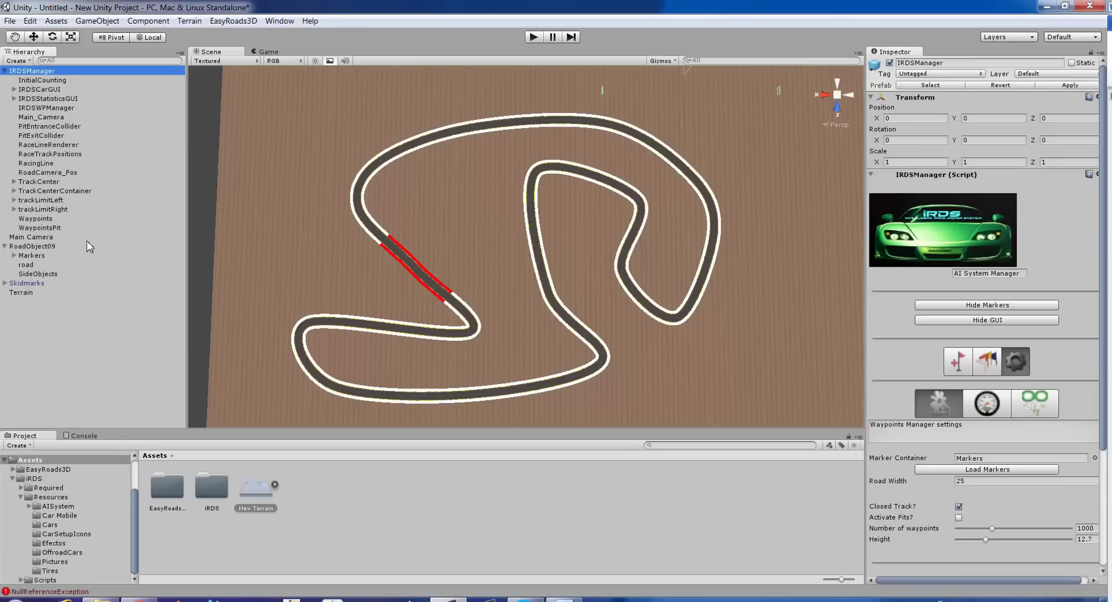
click(42, 202)
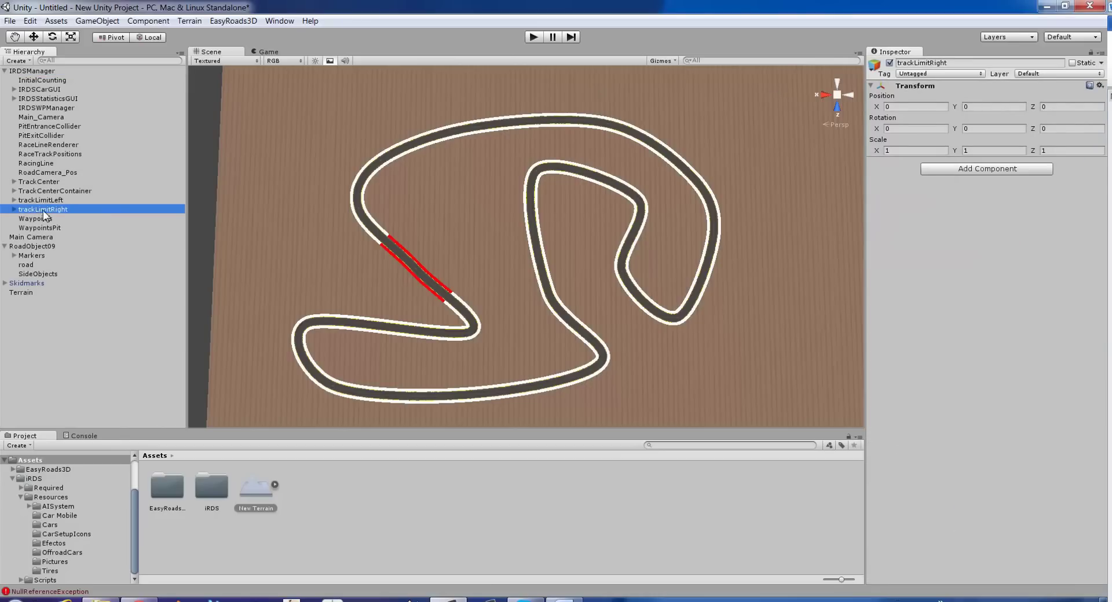
click(26, 208)
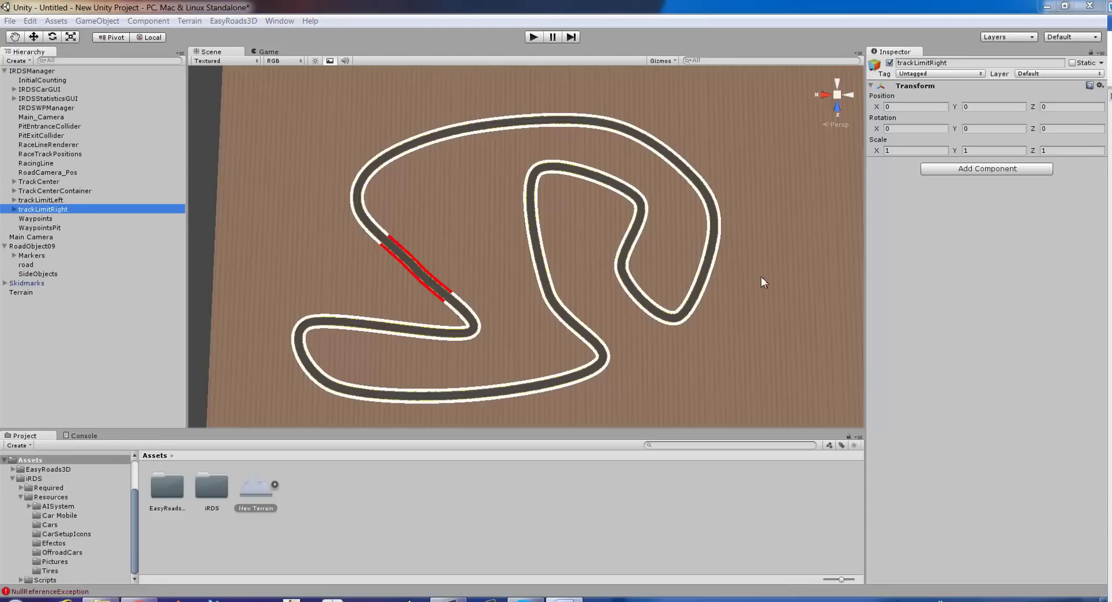
Step: Duplicate all waypoints in TrackCenterContainer, Waypoint_1 through Waypoint_33, and move the copies into IRDSManager's Waypoints group
click(14, 191)
click(71, 202)
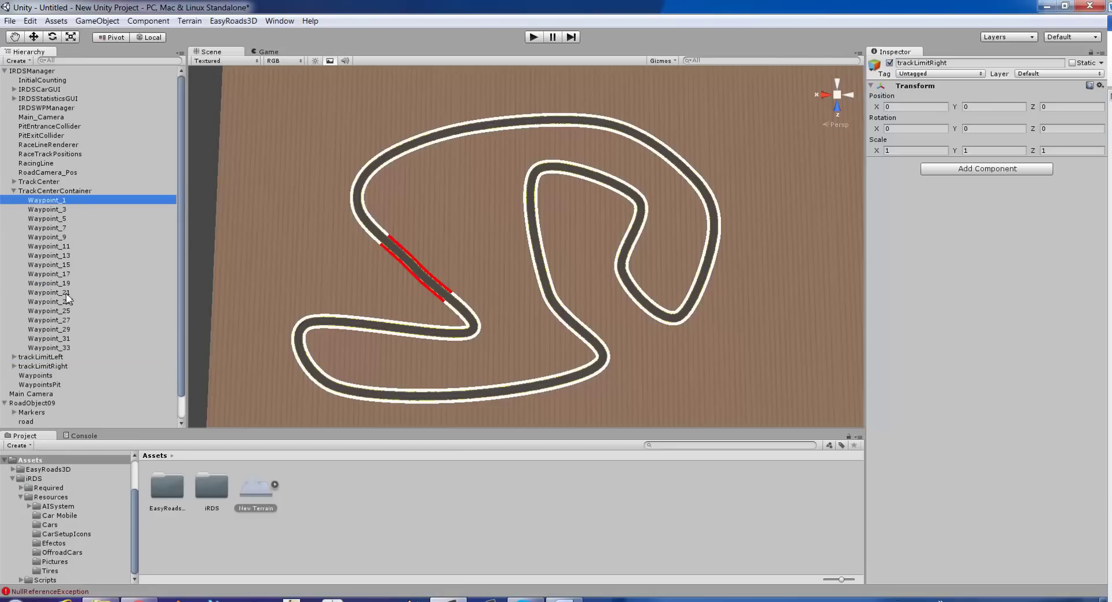
shift+click(64, 346)
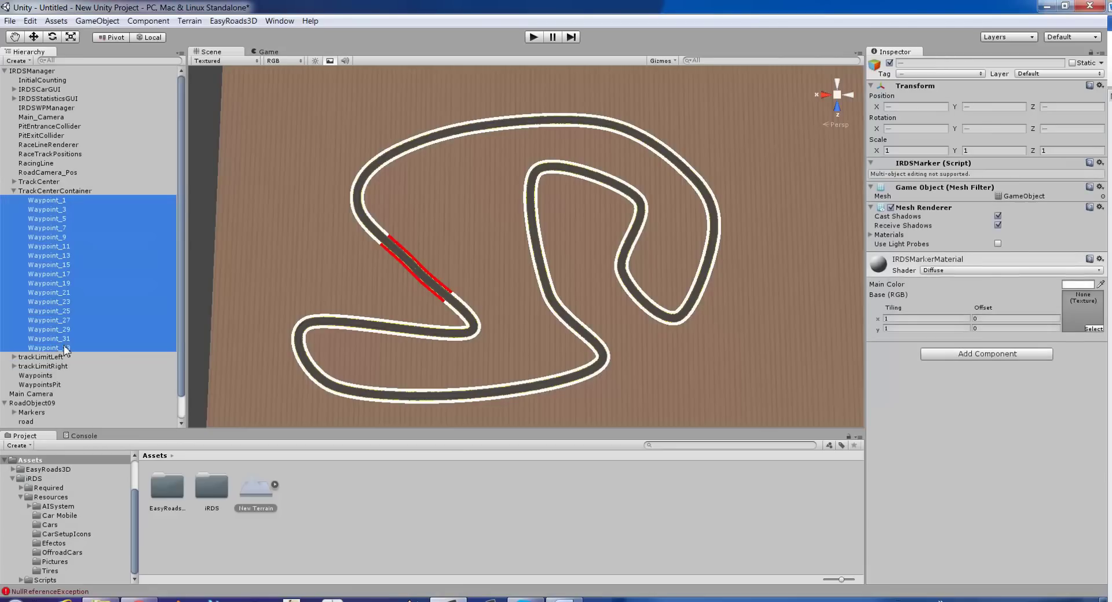
right_click(72, 287)
click(110, 322)
scroll(109, 269, down, 6)
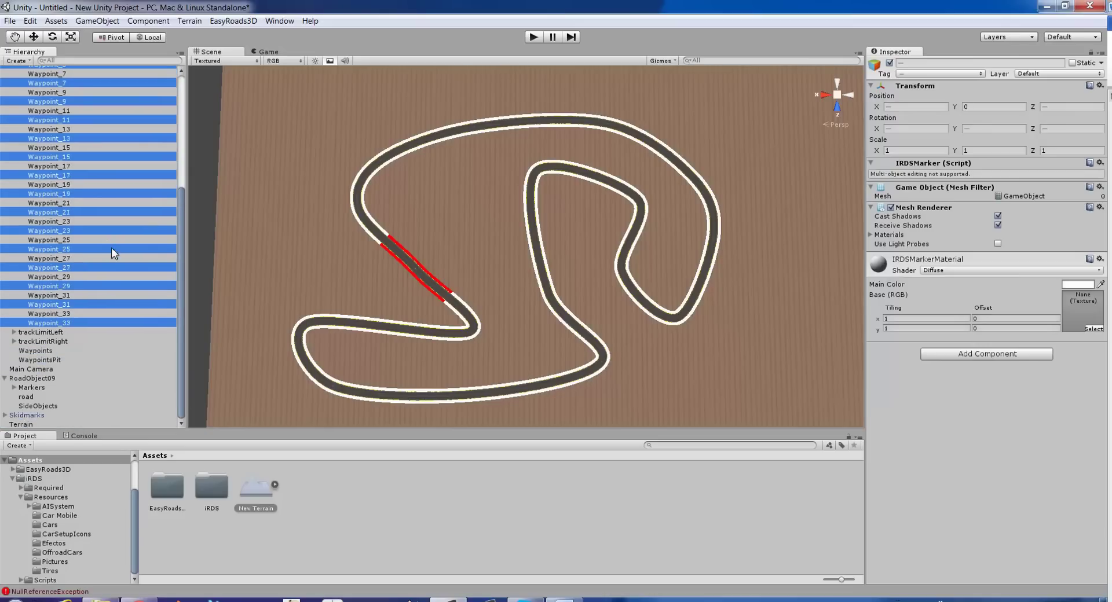
drag(55, 321, 49, 348)
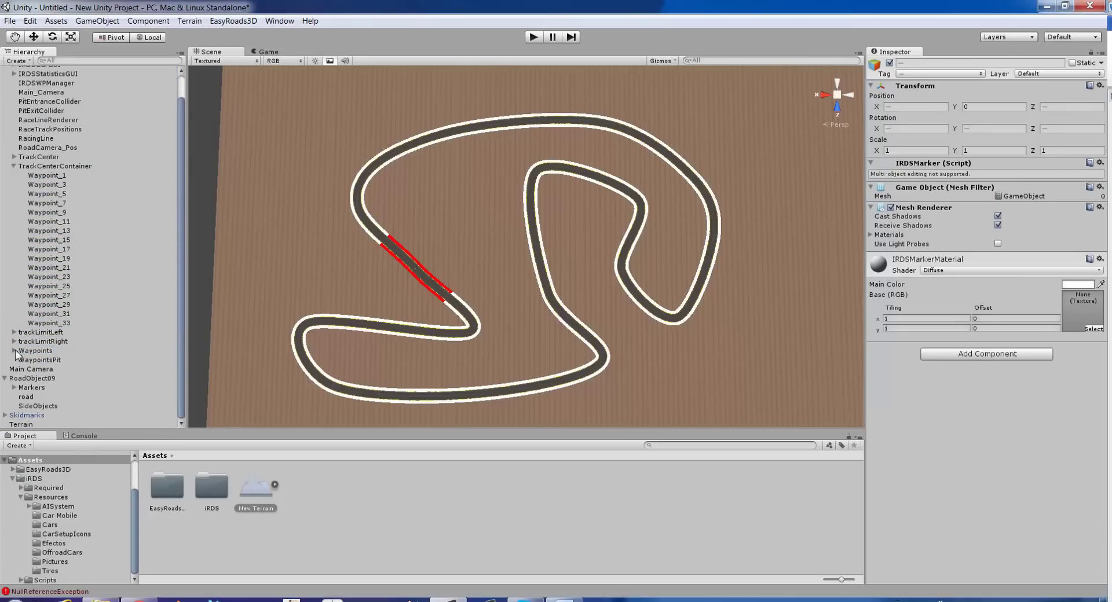
click(14, 351)
Step: Select Waypoint_1 in the Waypoints group and inspect the red racing line around the whole track
click(51, 351)
click(52, 360)
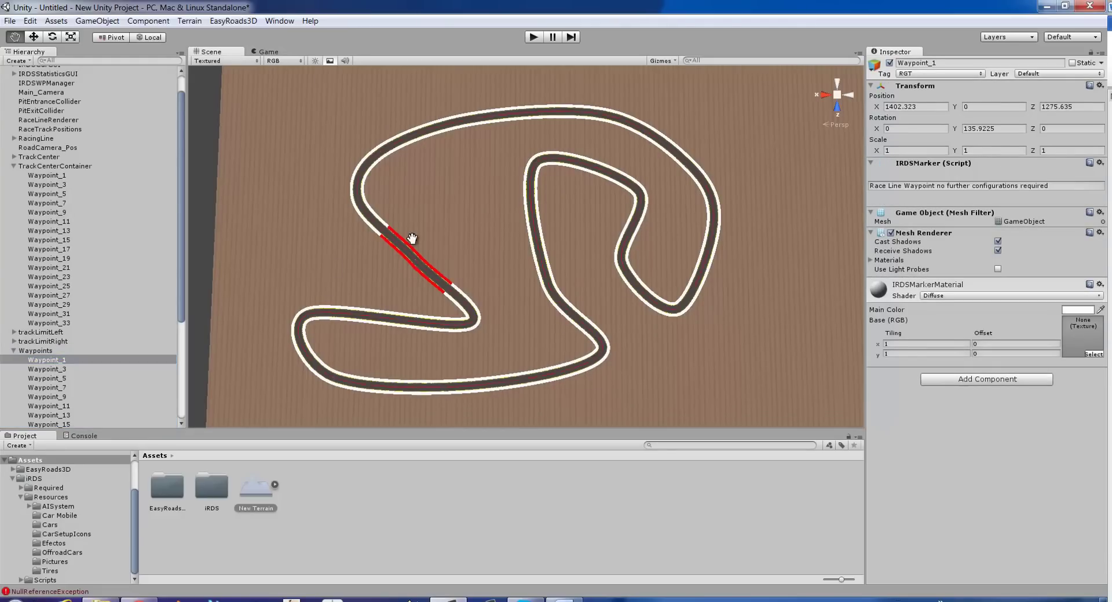
scroll(411, 237, up, 4)
scroll(411, 241, up, 5)
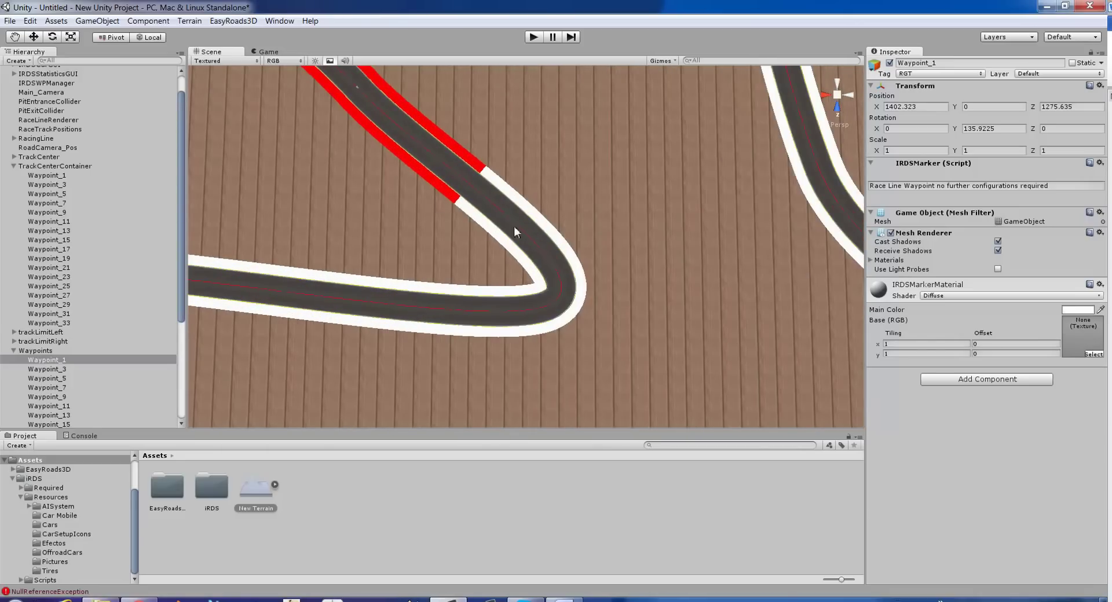
right_drag(426, 155, 396, 217)
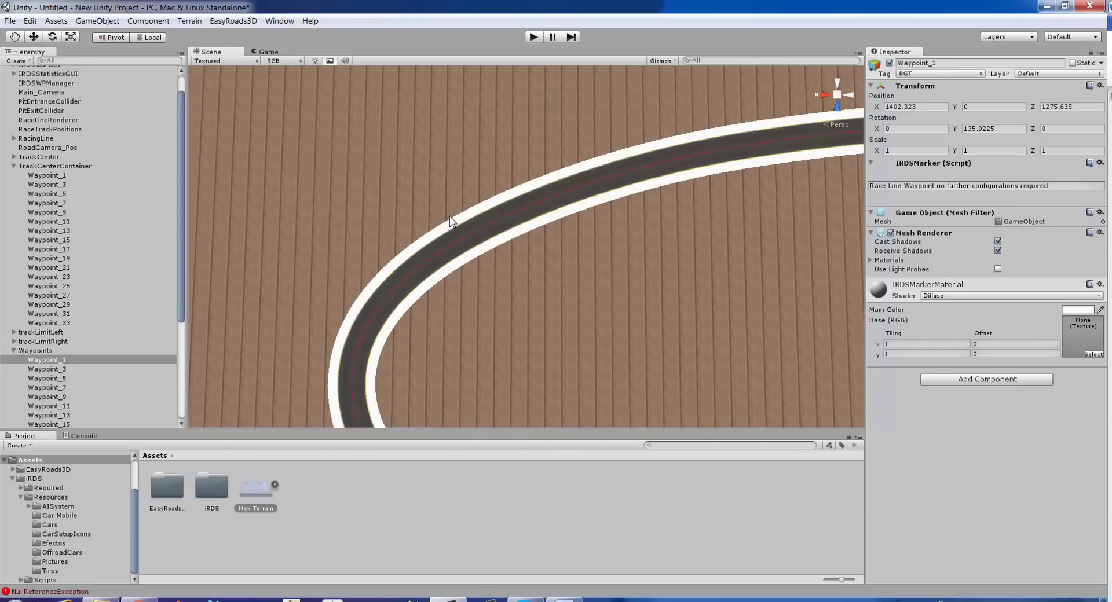
right_drag(686, 180, 624, 210)
right_drag(589, 258, 544, 235)
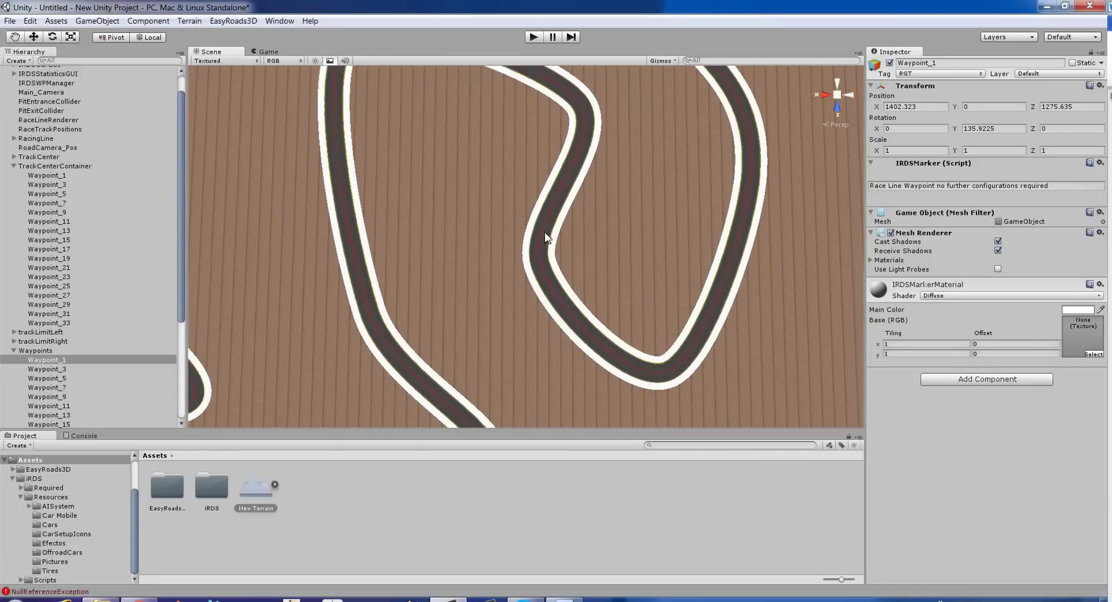
right_drag(492, 315, 549, 271)
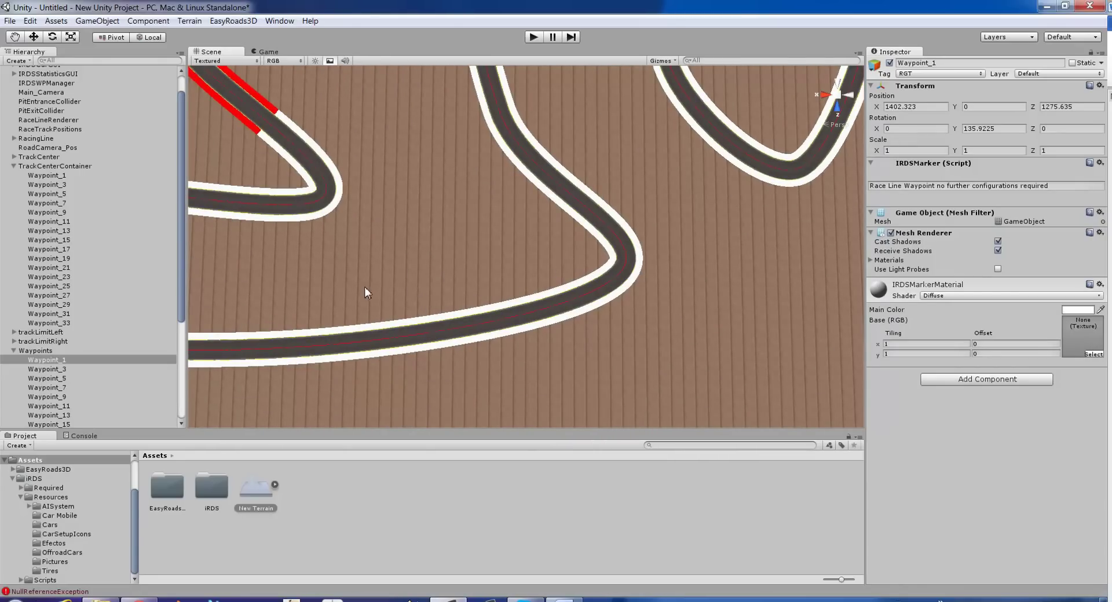
right_drag(367, 276, 509, 262)
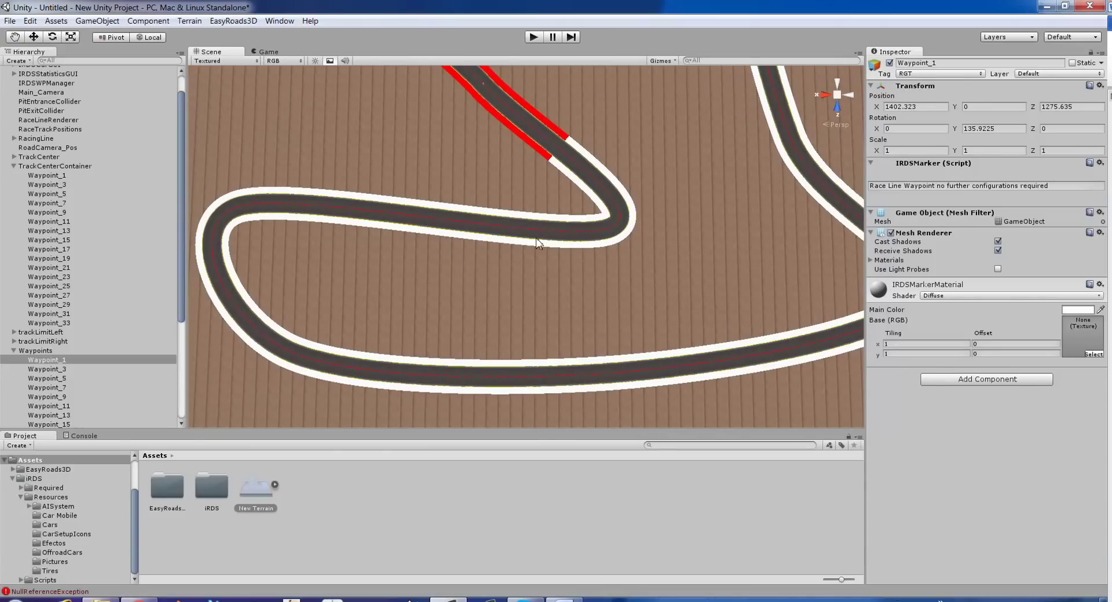
right_drag(553, 243, 389, 228)
Step: Move Waypoint_1 sideways towards the road edge on the red-bordered section, to about X 1406, Z 1279
click(34, 37)
middle_drag(572, 162, 565, 216)
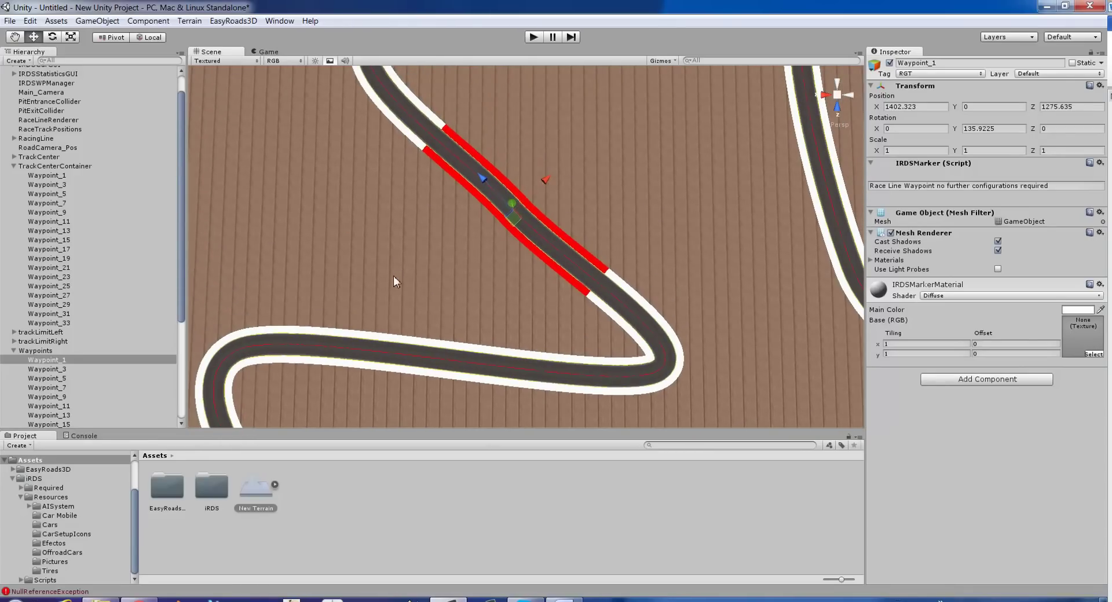
middle_drag(357, 297, 426, 314)
scroll(527, 261, up, 5)
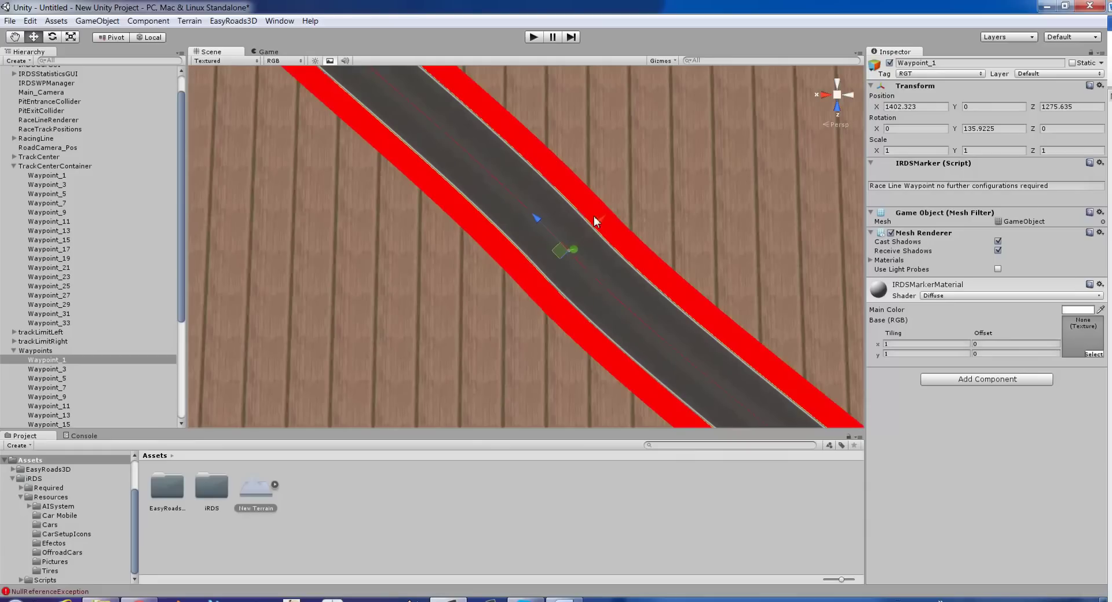
drag(596, 232, 663, 279)
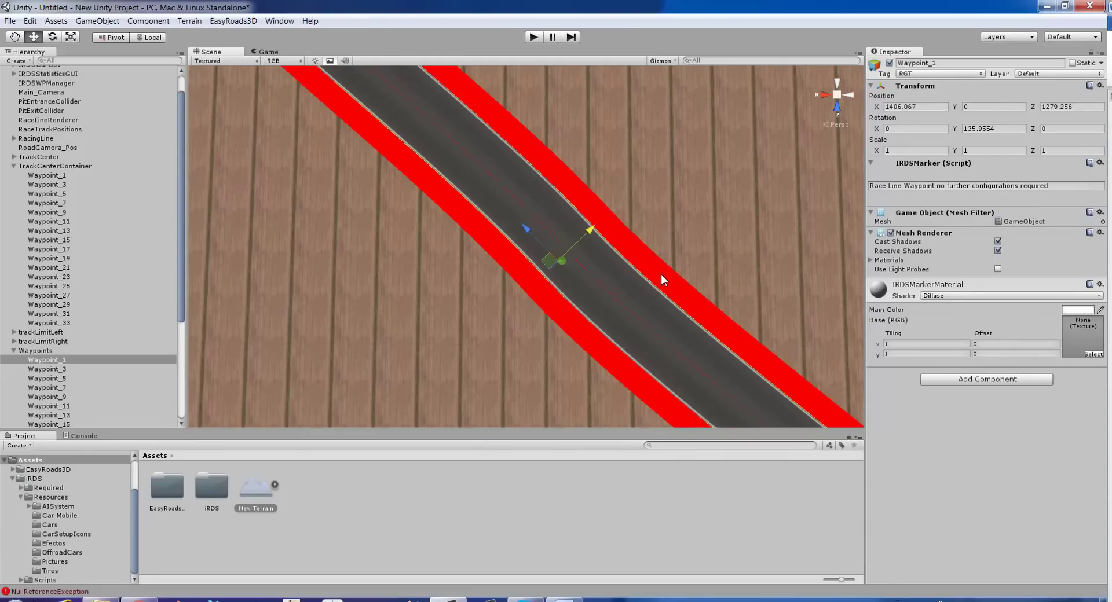
Step: Move Waypoint_33 in the Waypoints group to the inside of its sharp bend, at about X 1244, Z 1454
middle_drag(650, 290, 523, 242)
right_drag(520, 235, 266, 295)
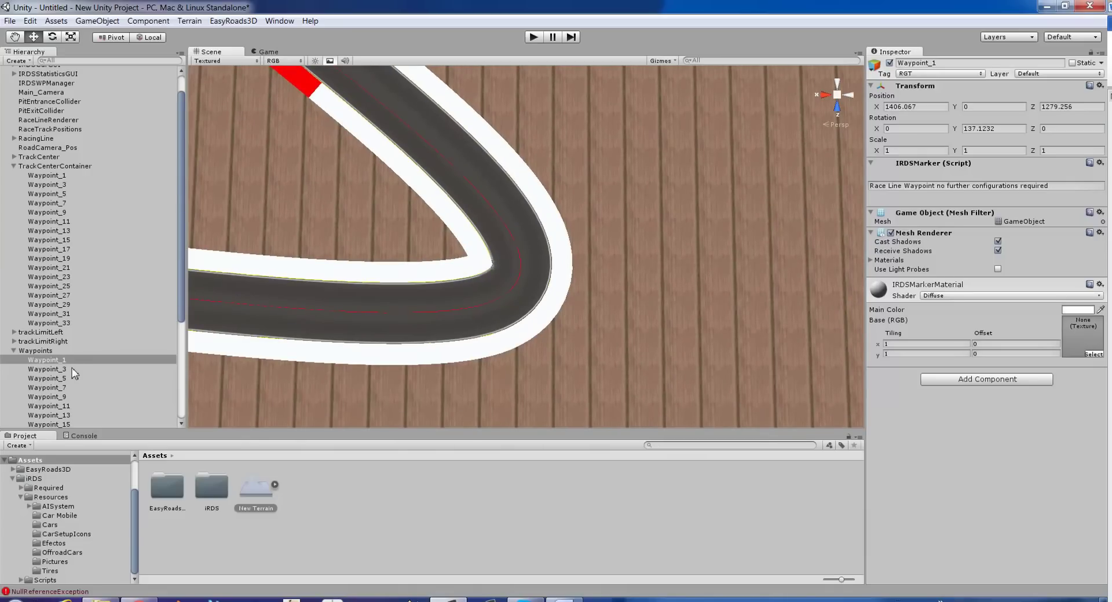
scroll(72, 367, down, 5)
click(90, 351)
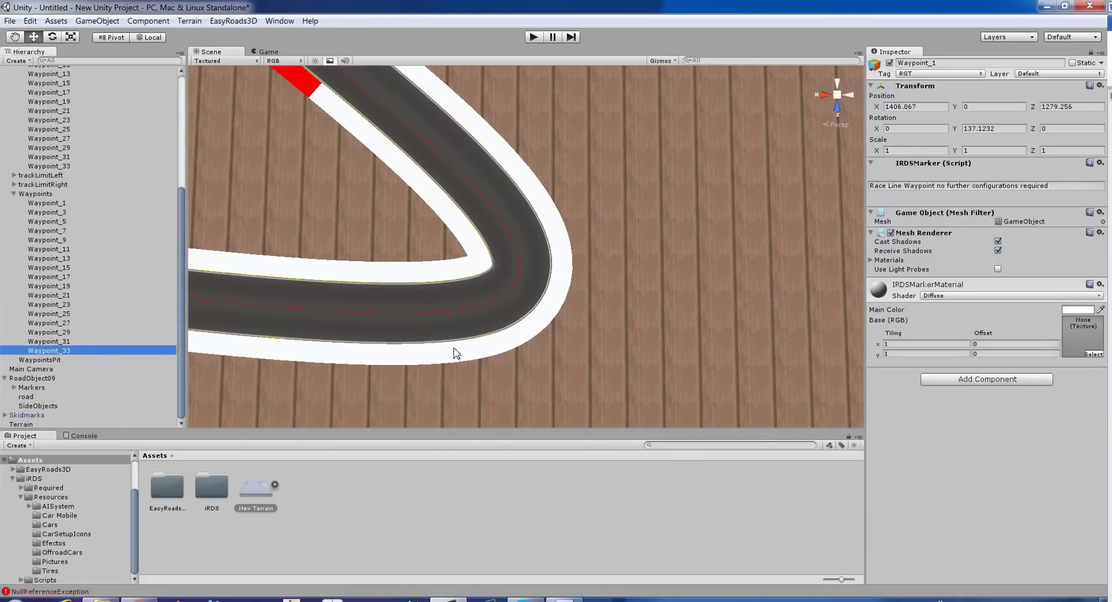
mouse_move(467, 271)
mouse_down()
mouse_move(454, 255)
mouse_move(555, 298)
mouse_up()
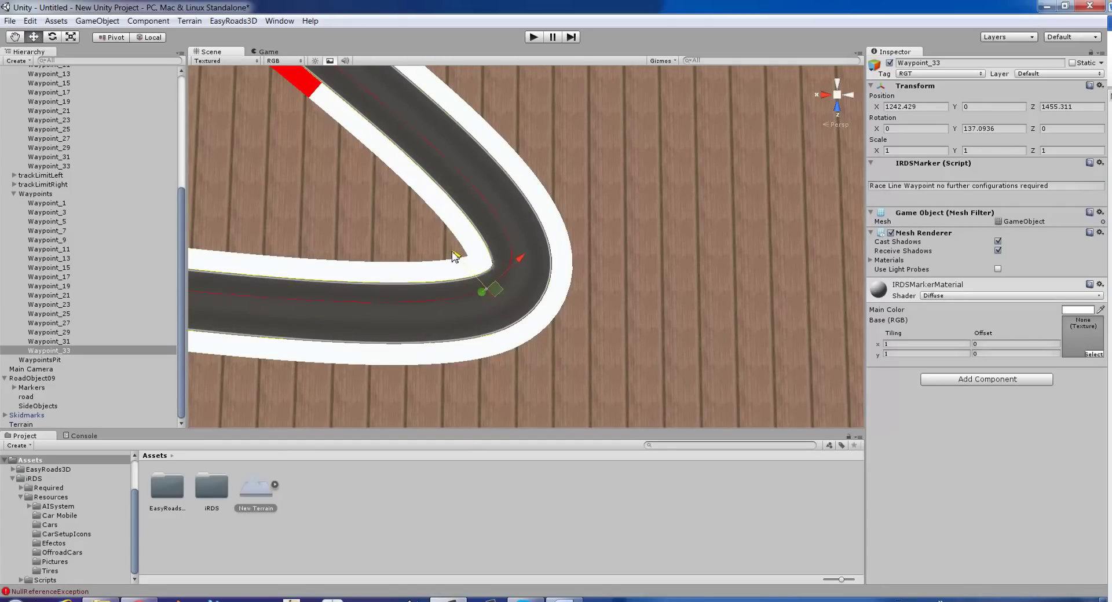
drag(454, 255, 460, 260)
Step: Move Waypoint_31 in the Waypoints group towards the inside of its bend, to about X 1712, Z 1443
middle_drag(545, 338, 638, 314)
scroll(638, 313, down, 5)
middle_drag(521, 305, 561, 307)
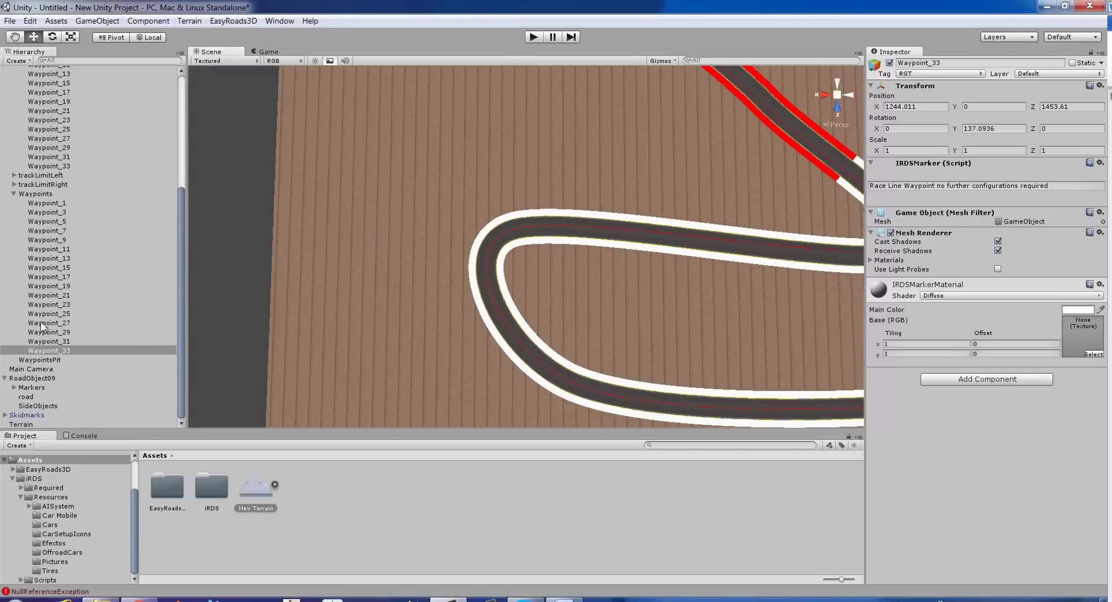
click(54, 333)
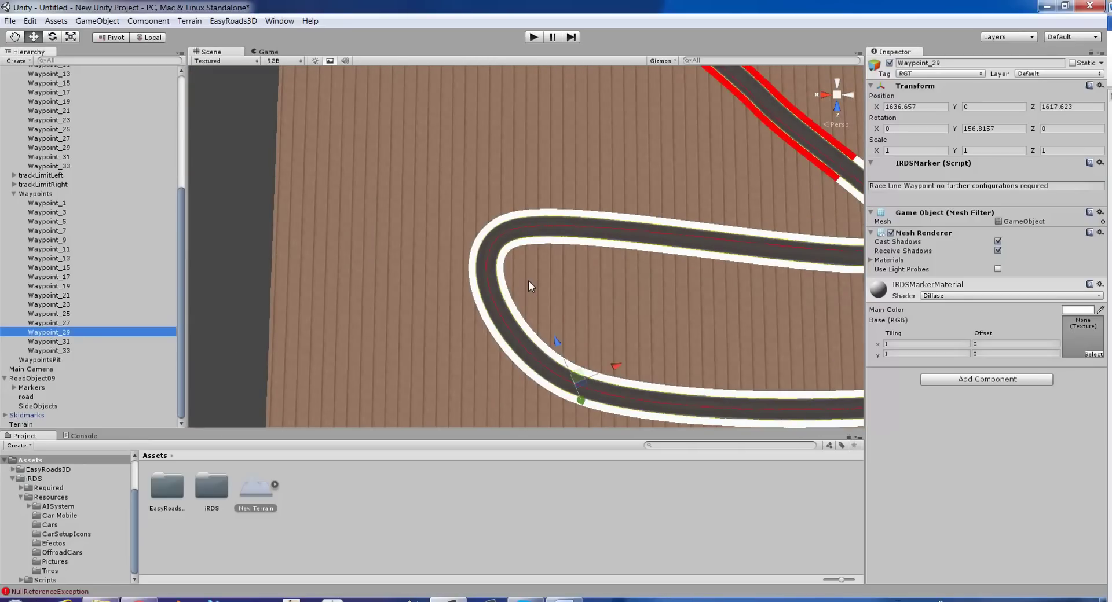
click(99, 342)
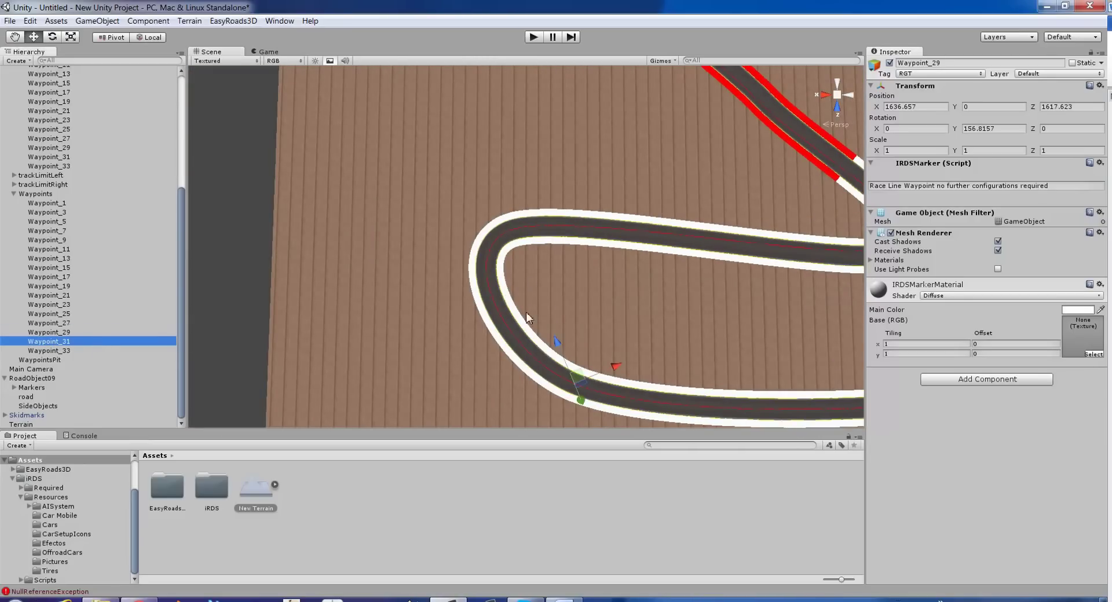
key(f)
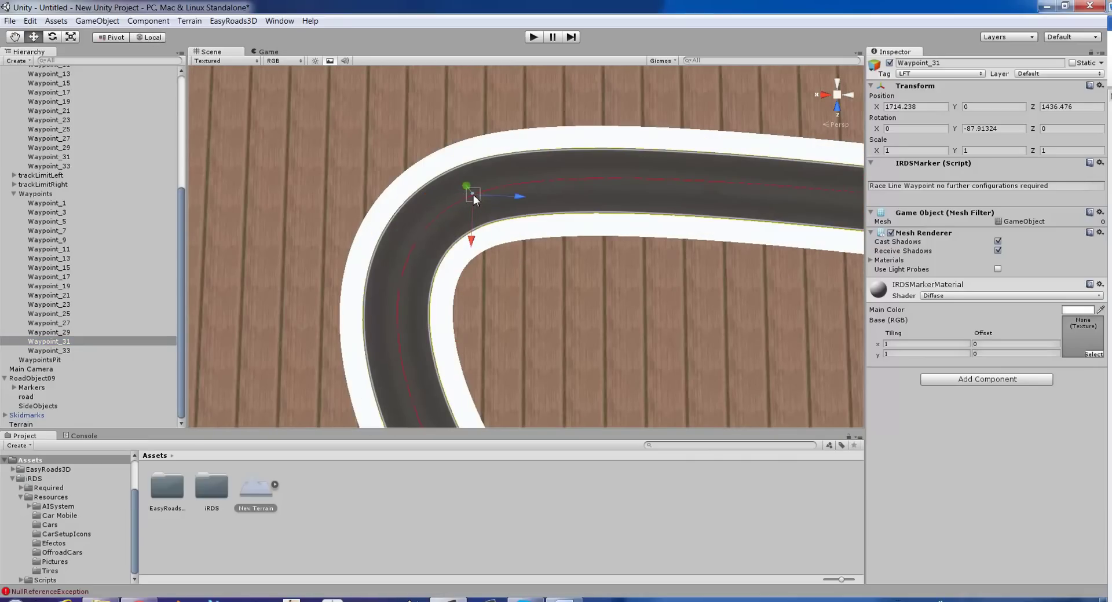
drag(473, 194, 480, 212)
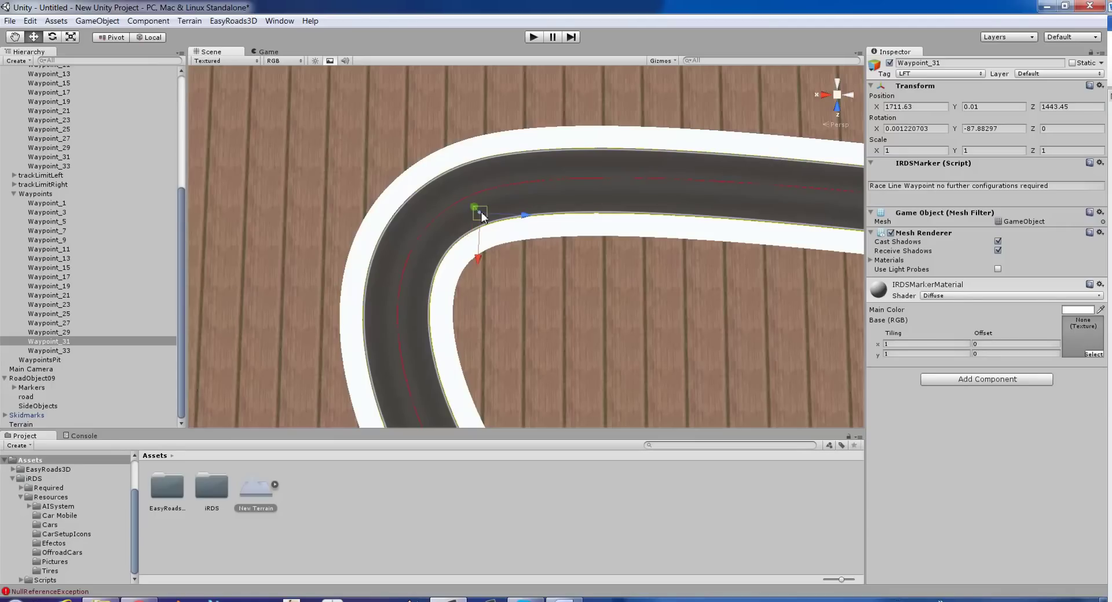
Step: Examine where Waypoint_29 and Waypoint_27 of the Waypoints group lie along the long, gently curved road section
middle_drag(513, 241, 562, 262)
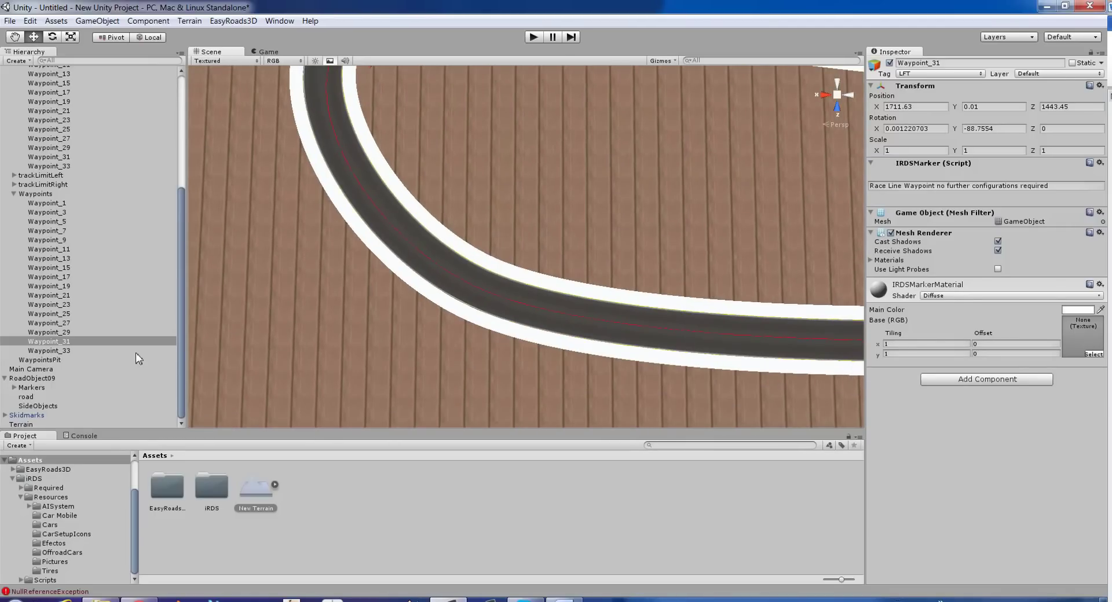
click(104, 331)
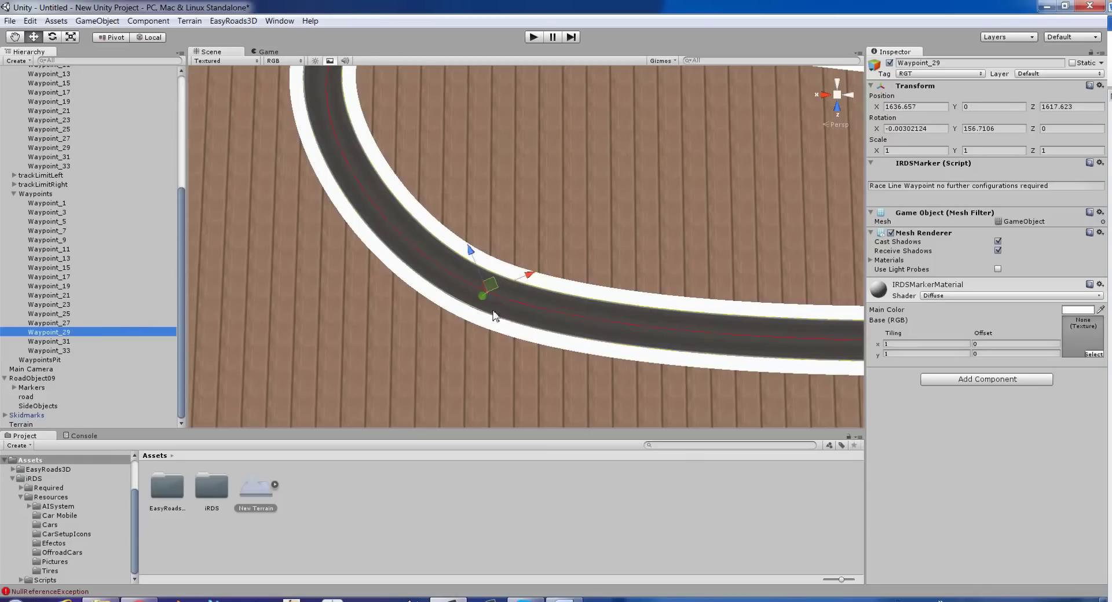
key(f)
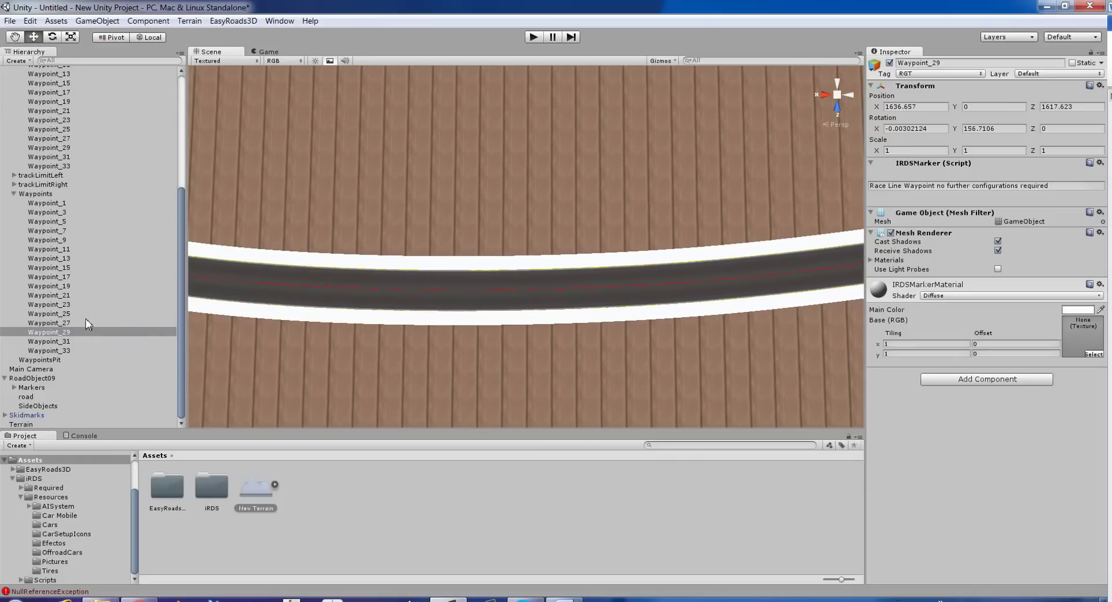
click(88, 322)
scroll(585, 284, down, 6)
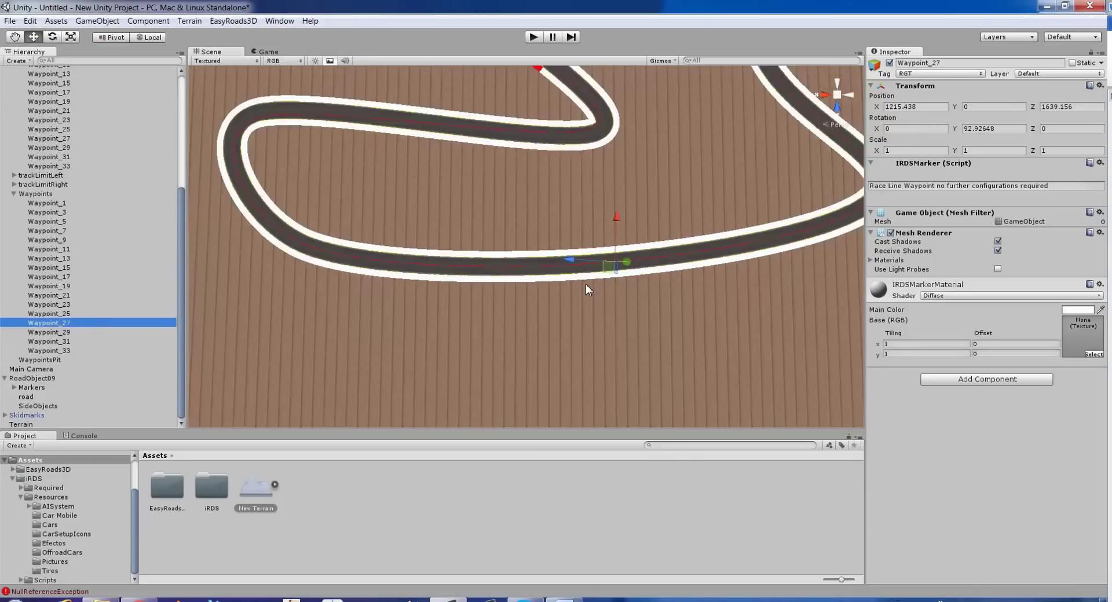
scroll(335, 312, up, 3)
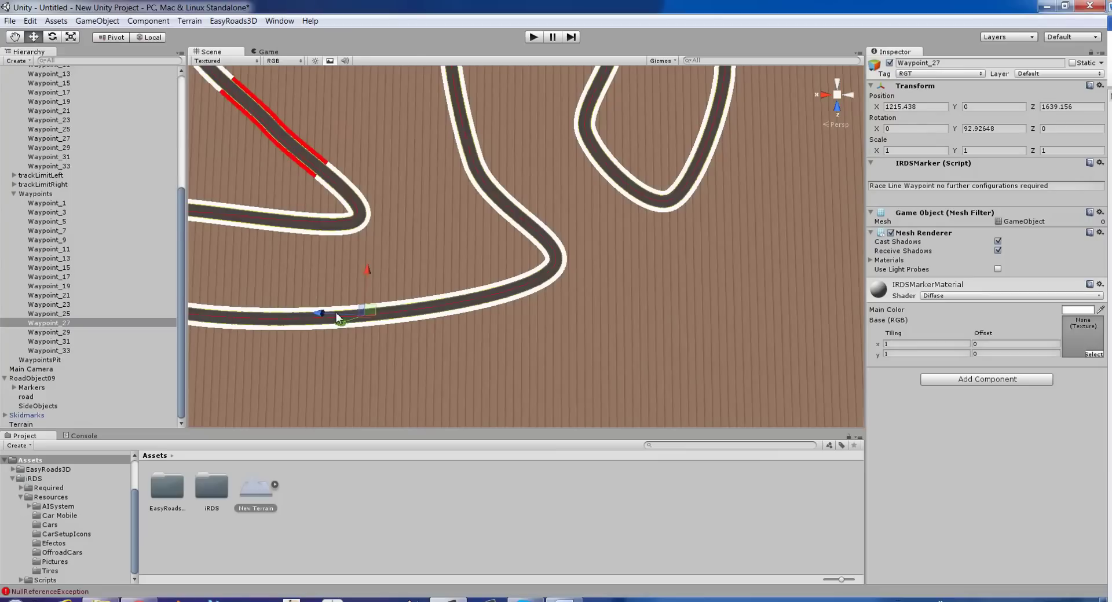
Step: Move Waypoint_25 in the Waypoints group towards the inside of its sharp bend, to about X 861, Z 1541
click(82, 314)
key(f)
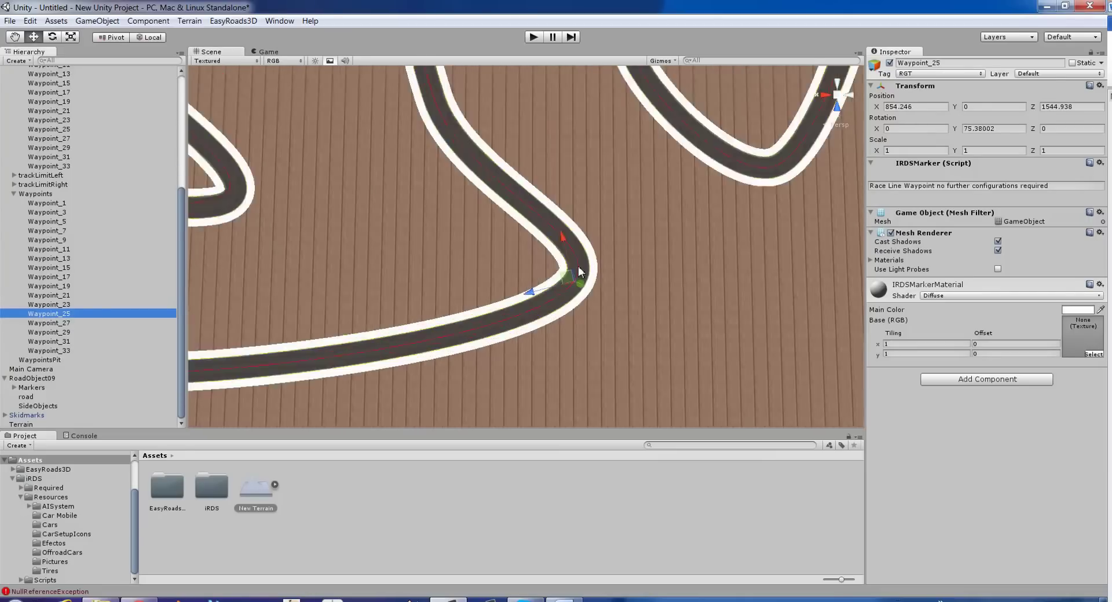
click(630, 321)
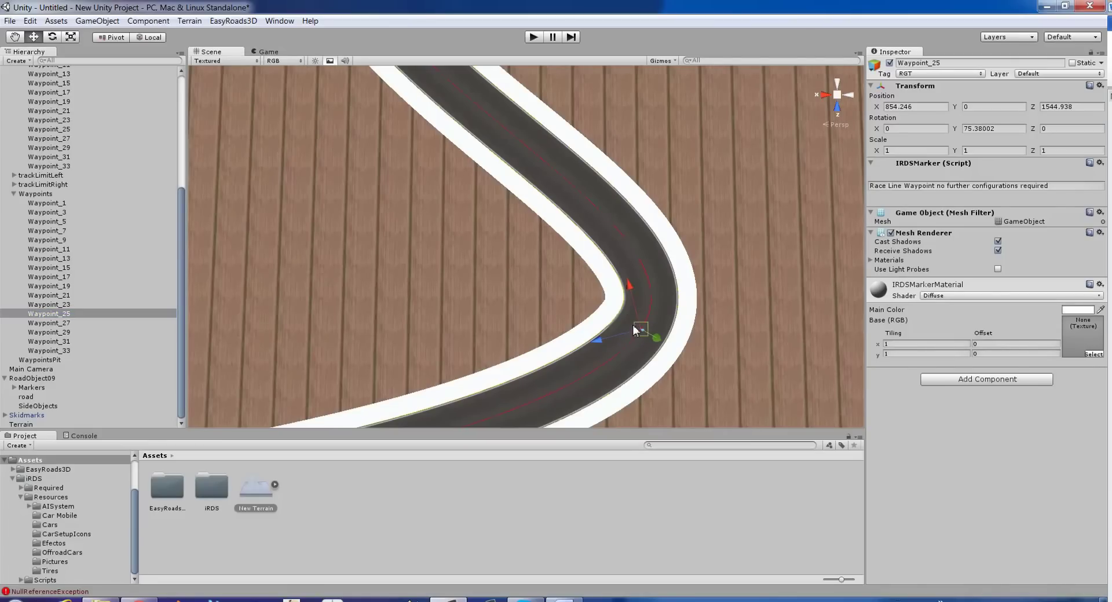
drag(628, 320, 629, 323)
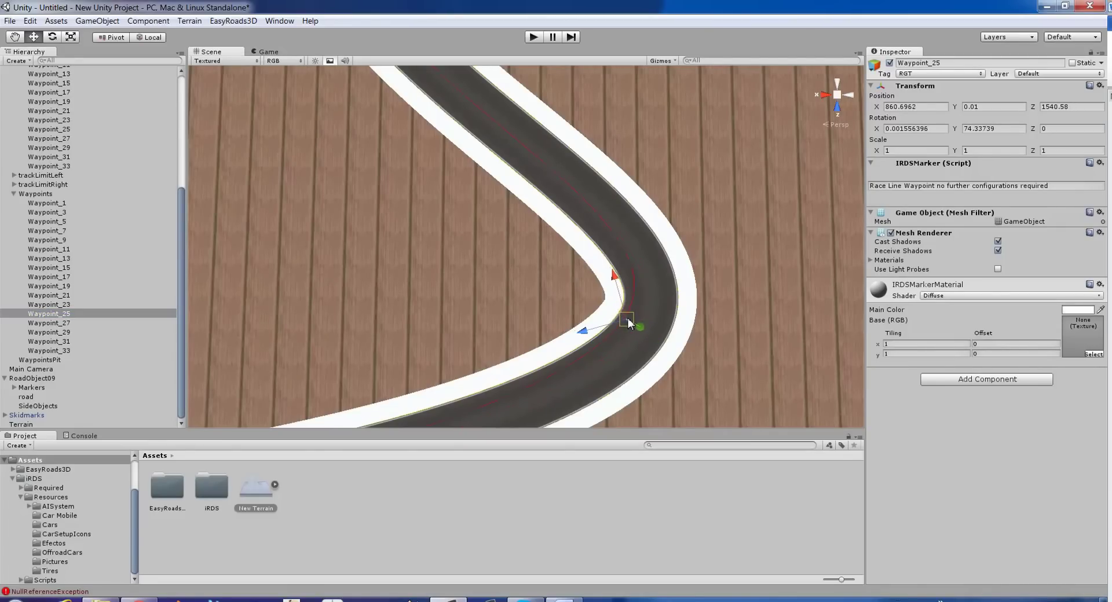
Step: Move Waypoint_21 in the Waypoints group towards the inside of its bend, to about X 1040, Z 987
scroll(661, 295, down, 10)
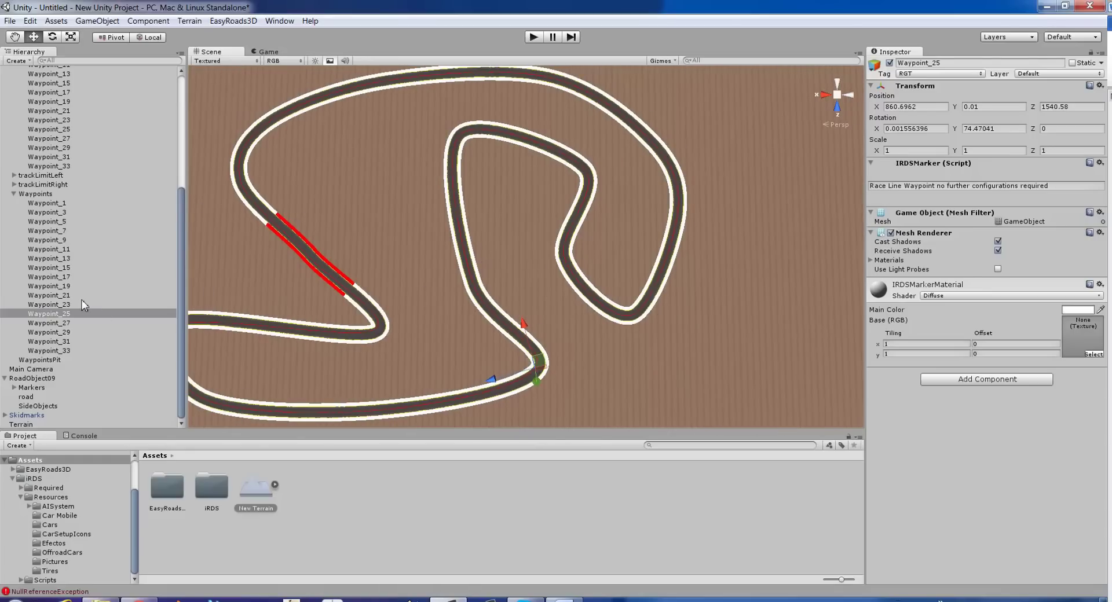
click(82, 295)
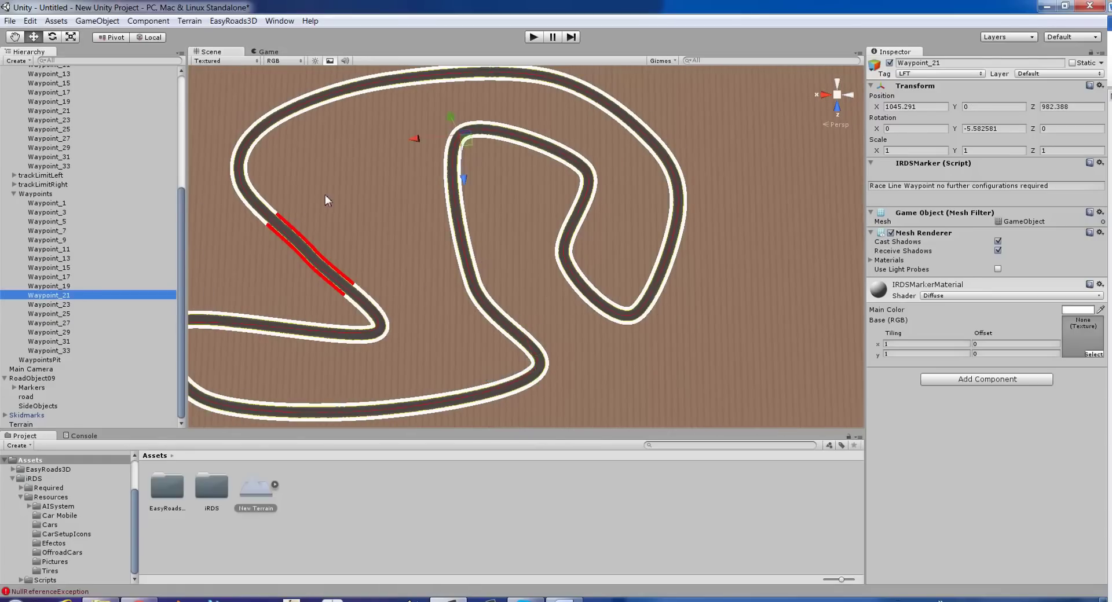
scroll(369, 249, up, 8)
middle_drag(394, 251, 459, 310)
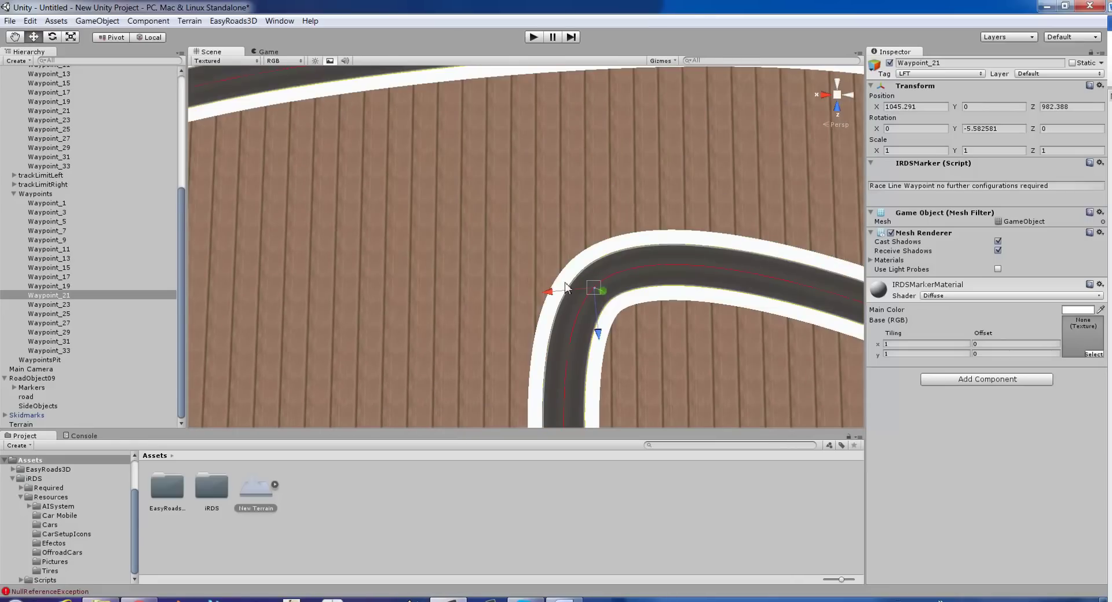
drag(592, 290, 603, 298)
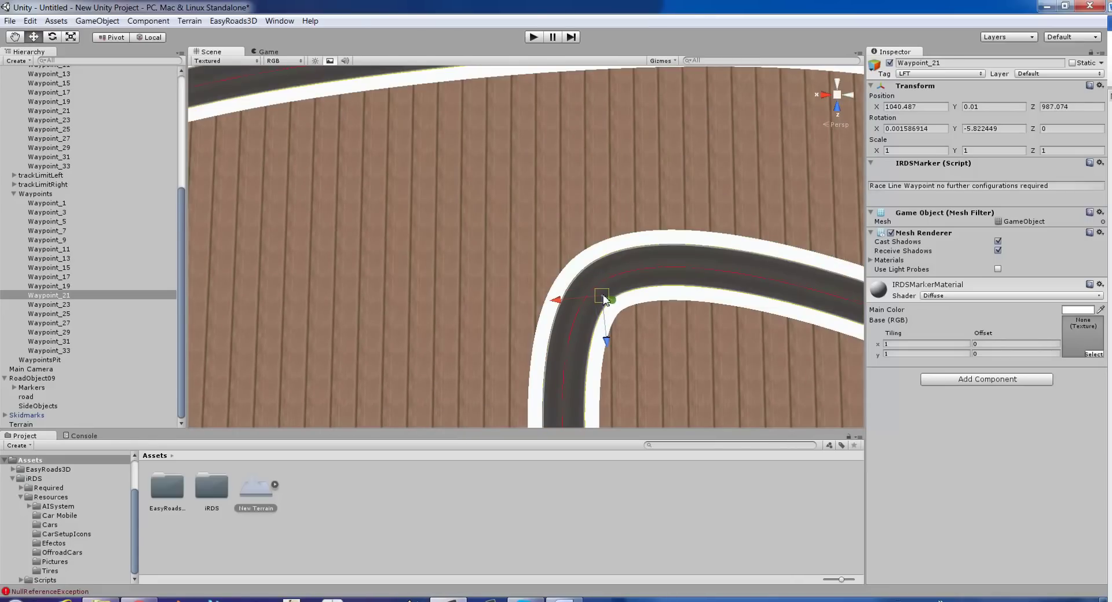
Step: Move Waypoint_19 in the Waypoints group towards the inside of its bend, to about X 746, Z 1073
middle_drag(749, 335, 255, 273)
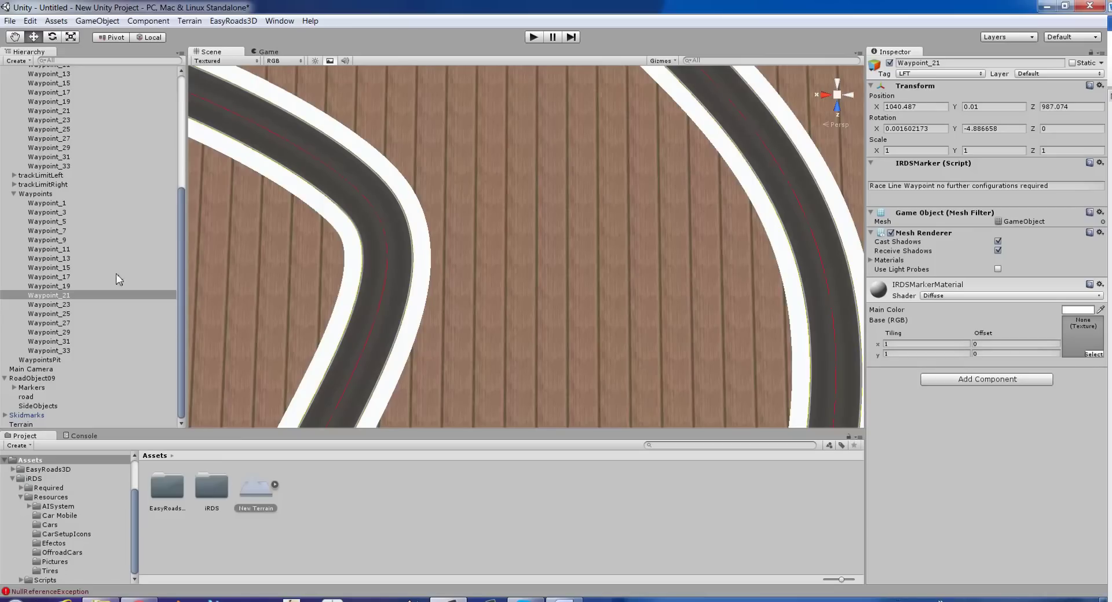
click(68, 286)
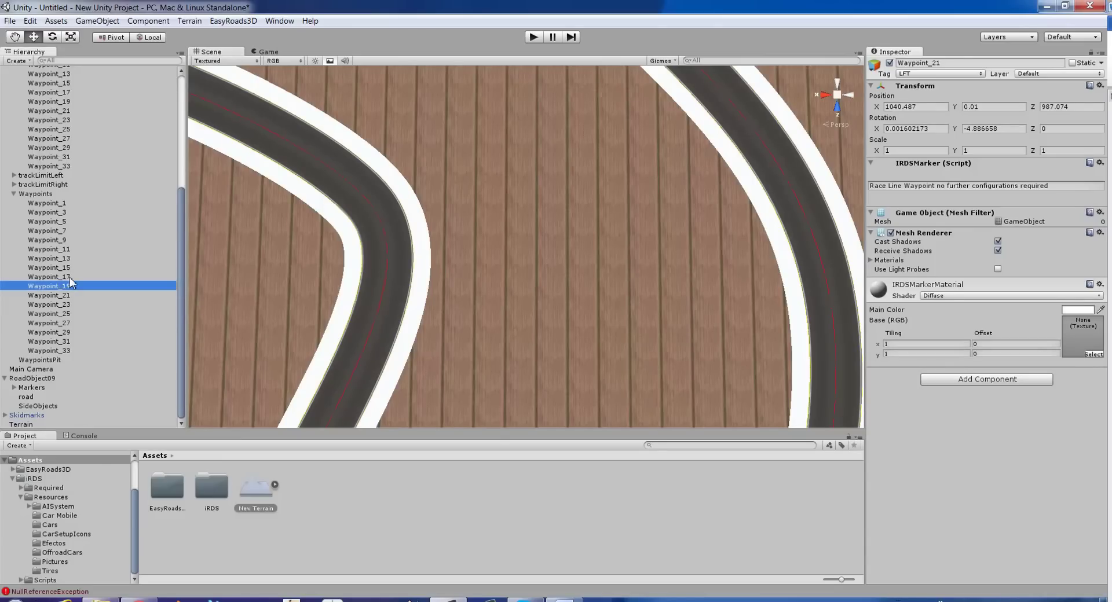
click(367, 208)
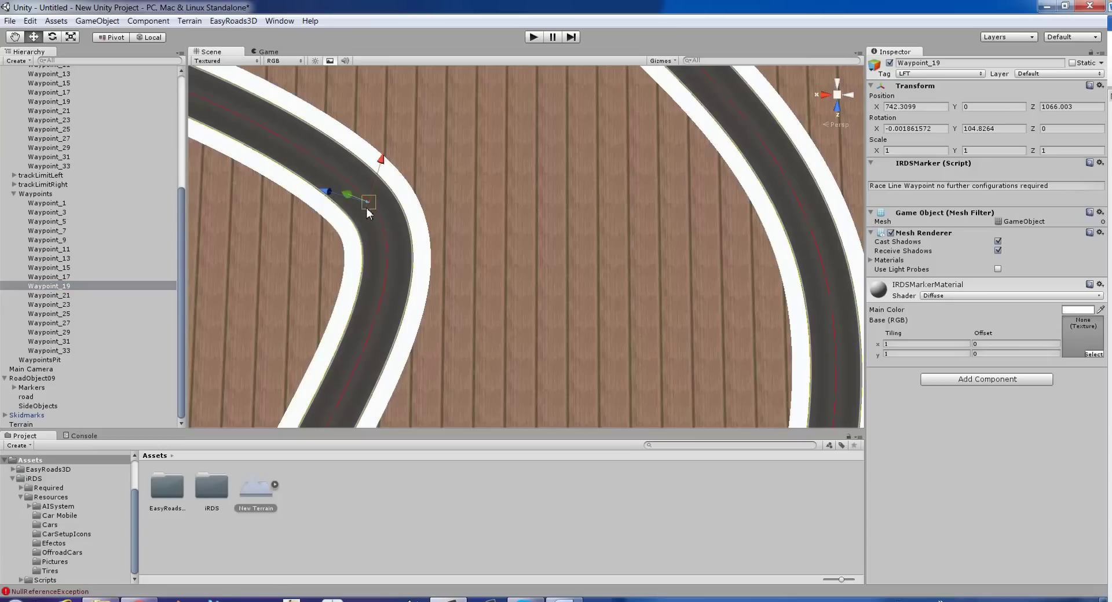
click(364, 214)
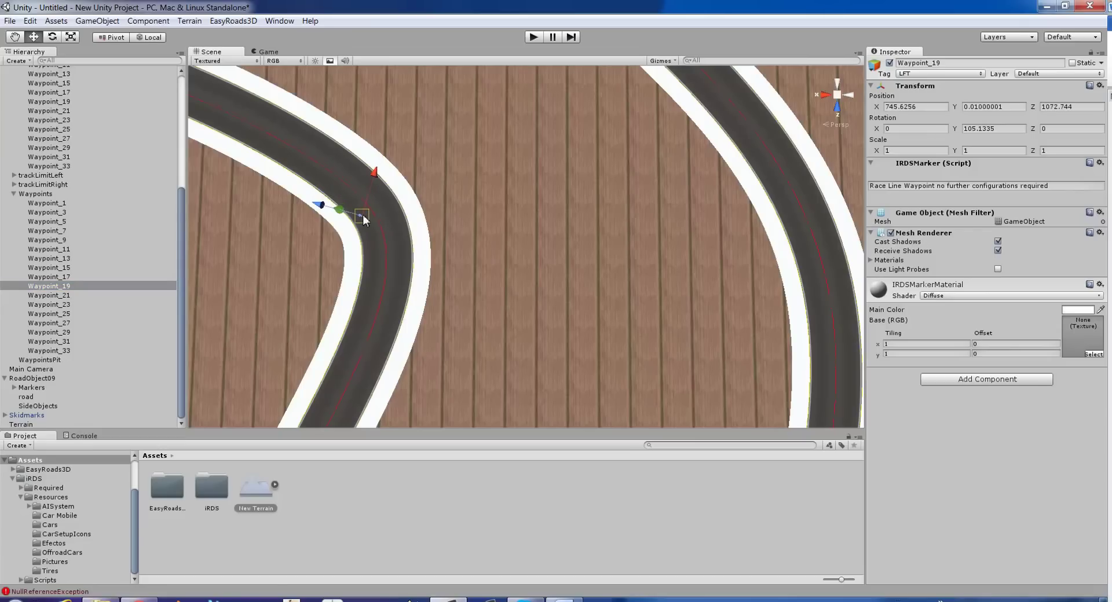
Step: Set IRDSManager to insert markers into Waypoints and insert one on the curved road between Waypoint_19 and Waypoint_21
middle_drag(397, 323, 452, 292)
scroll(116, 260, up, 10)
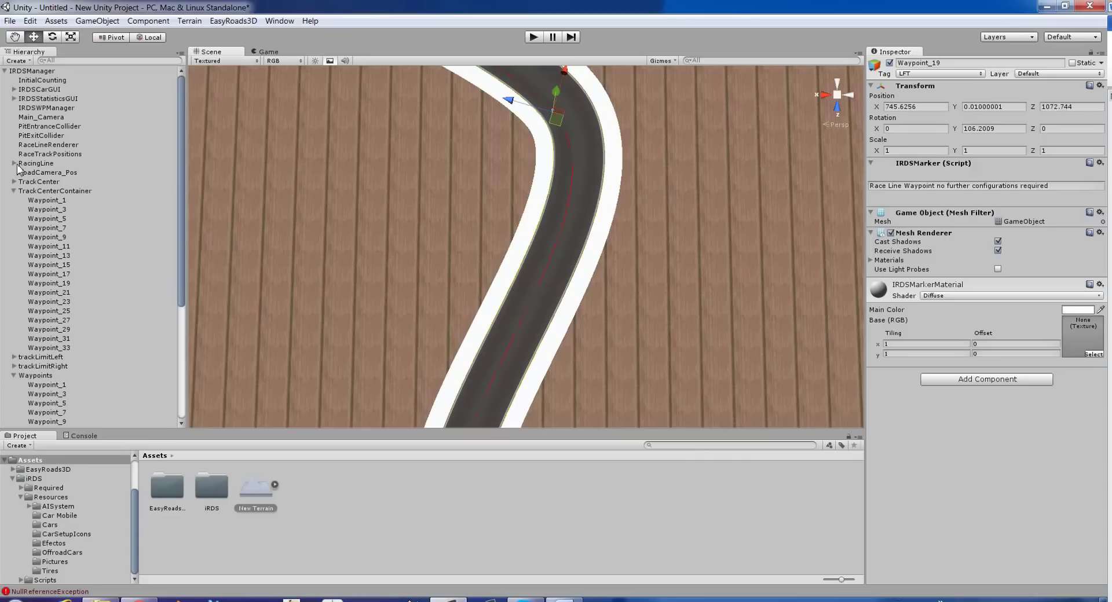
click(4, 70)
click(29, 71)
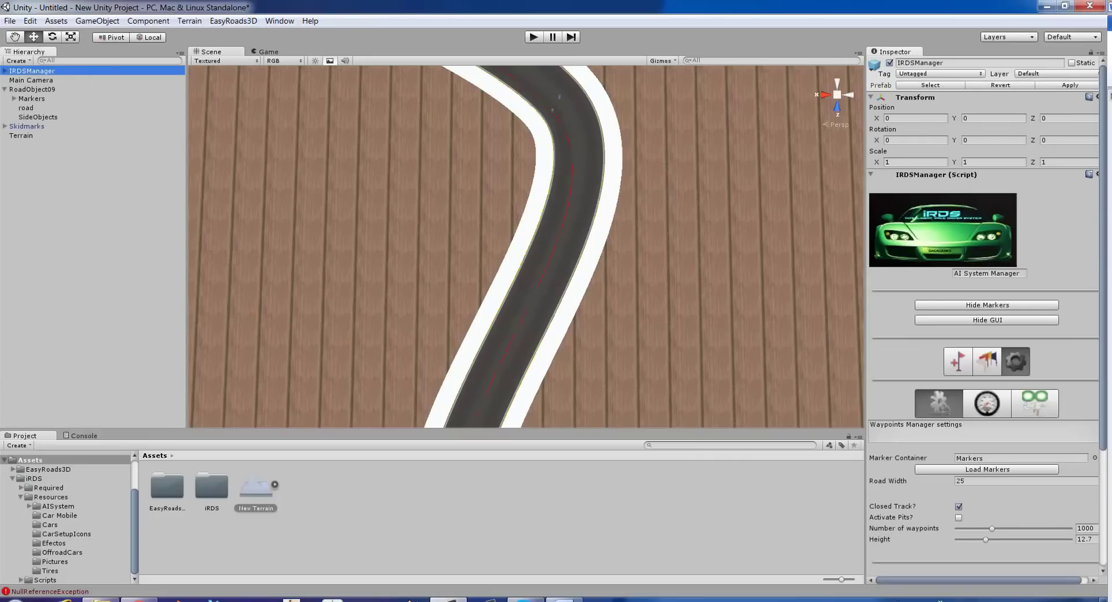
click(990, 363)
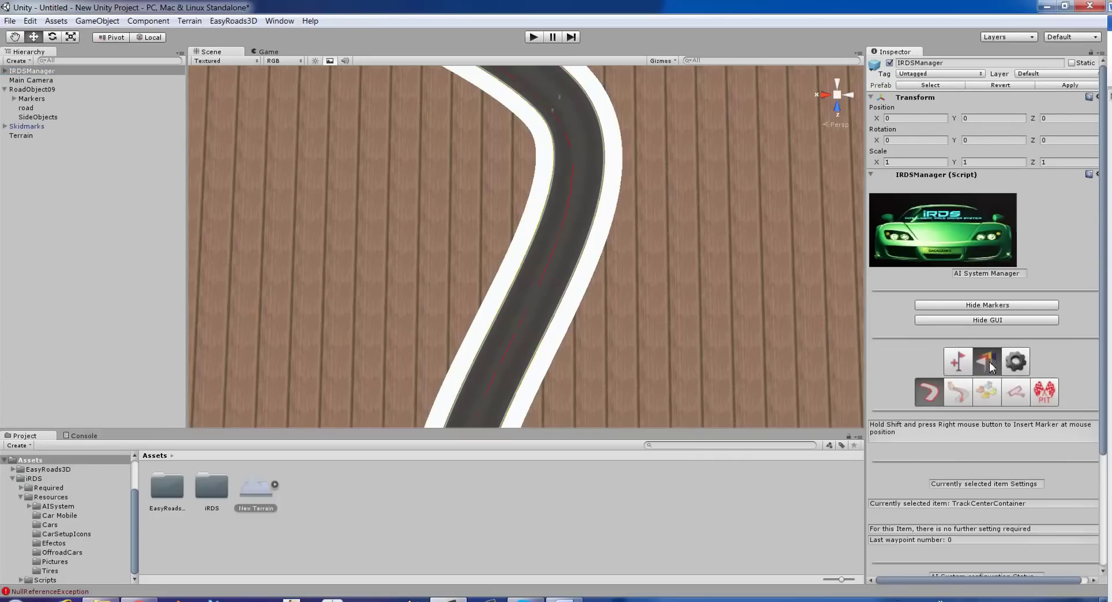
click(964, 402)
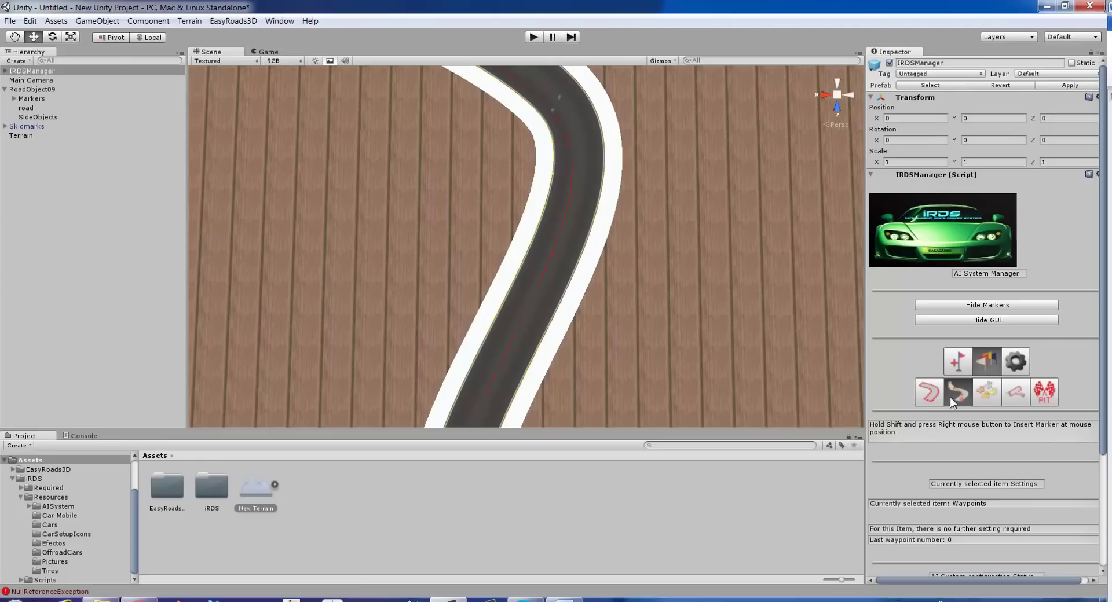
mouse_move(556, 87)
middle_down()
mouse_move(714, 303)
mouse_move(727, 355)
middle_up()
middle_drag(518, 329, 608, 283)
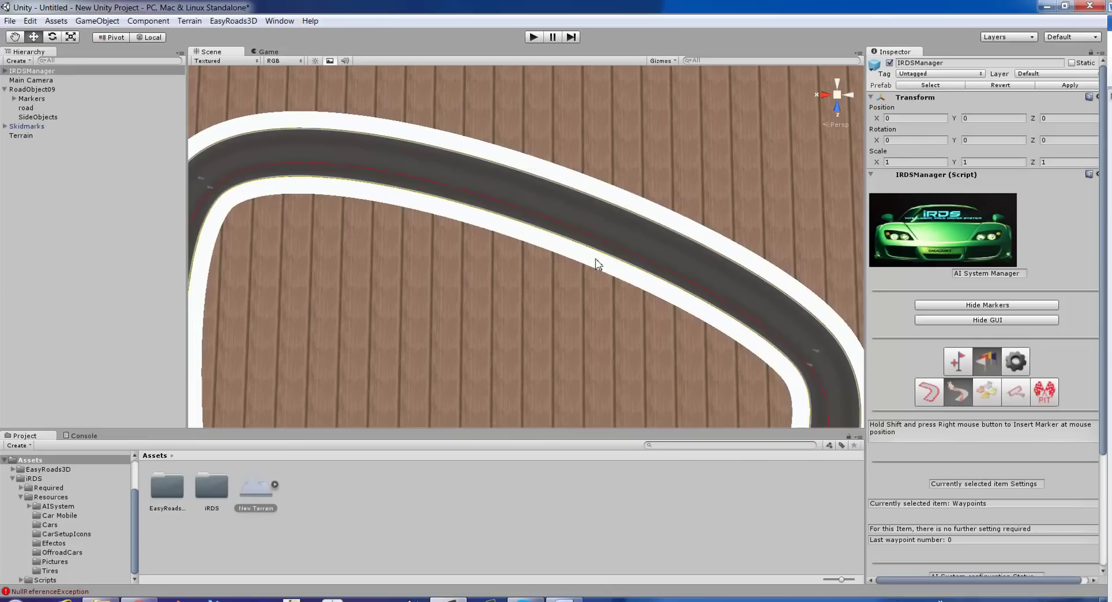
click(575, 210)
Step: Move the newly inserted Waypoint_20 towards the outer edge of the curved road, to about X 857, Z 993
scroll(578, 212, up, 3)
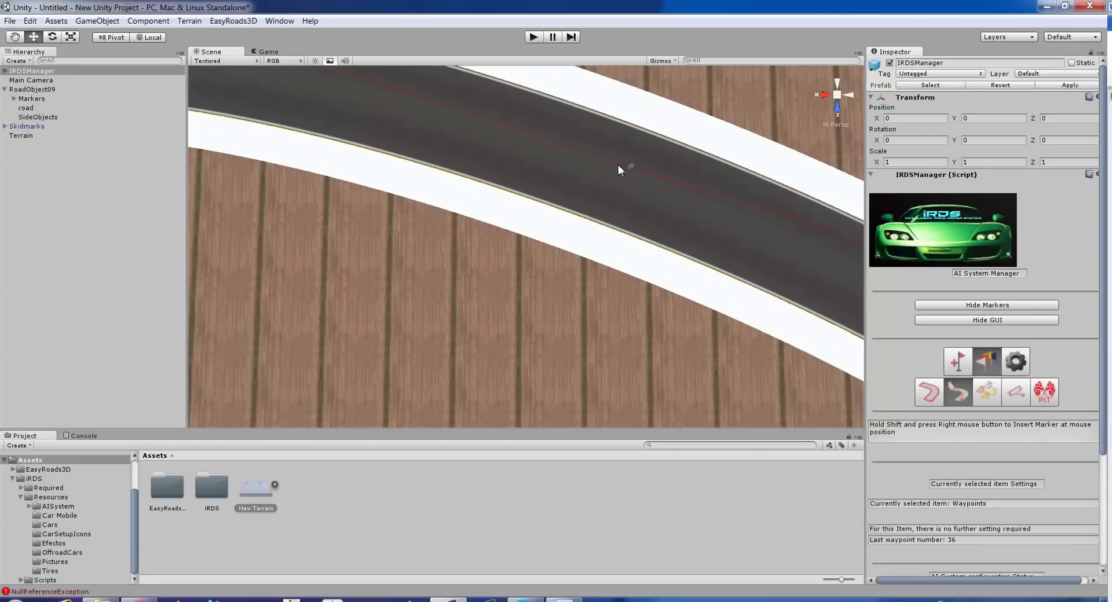
click(632, 169)
scroll(632, 169, down, 5)
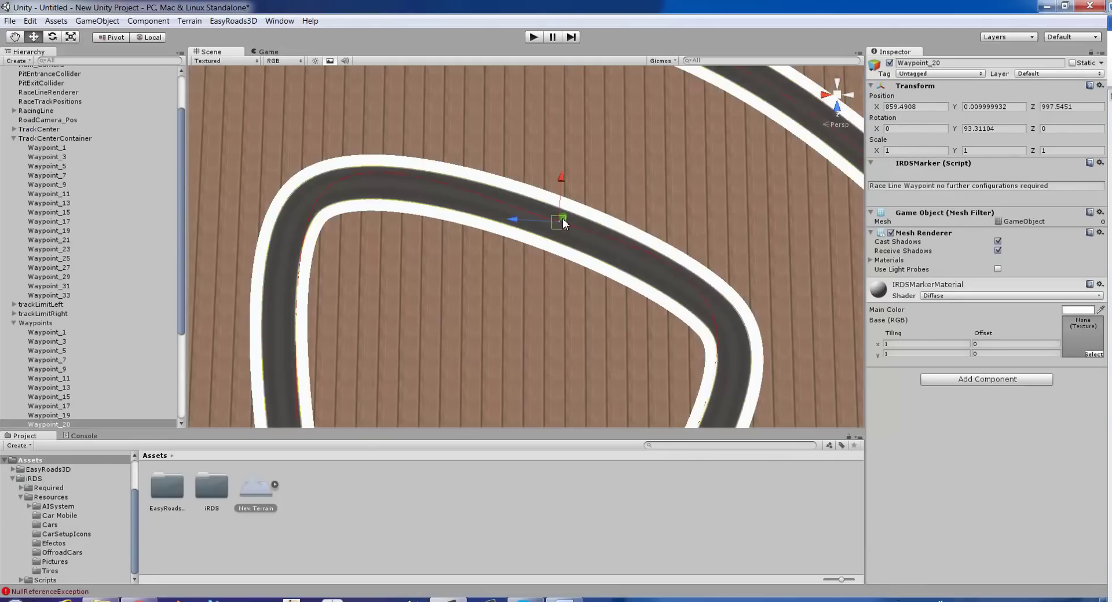
drag(563, 217, 563, 216)
Step: Move Waypoint_22 in the Waypoints group further around its bend, to about X 1054, Z 1001
scroll(106, 297, down, 5)
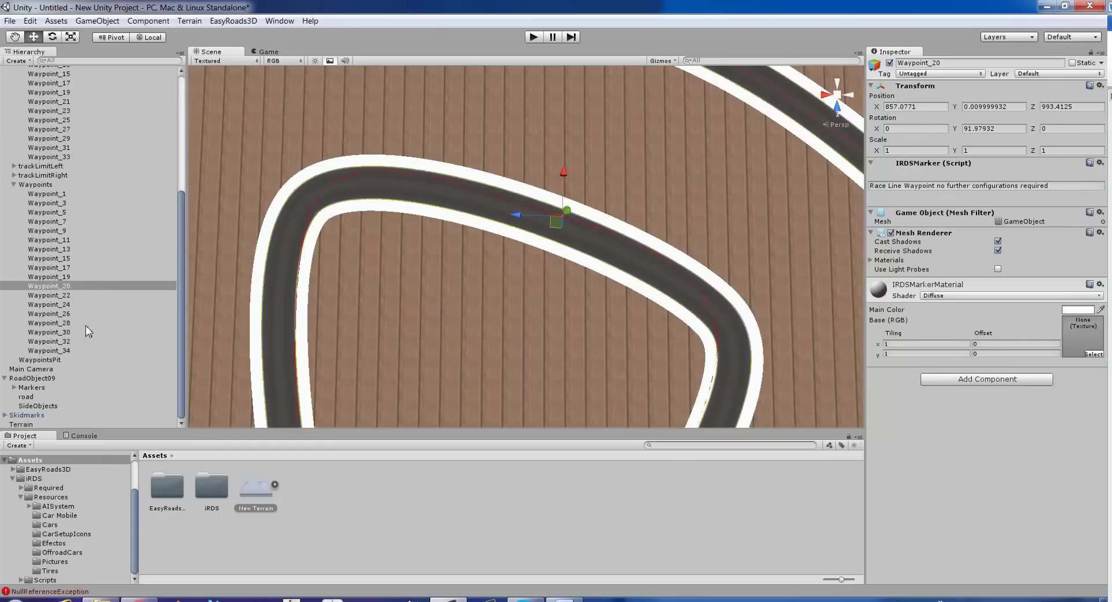
click(81, 295)
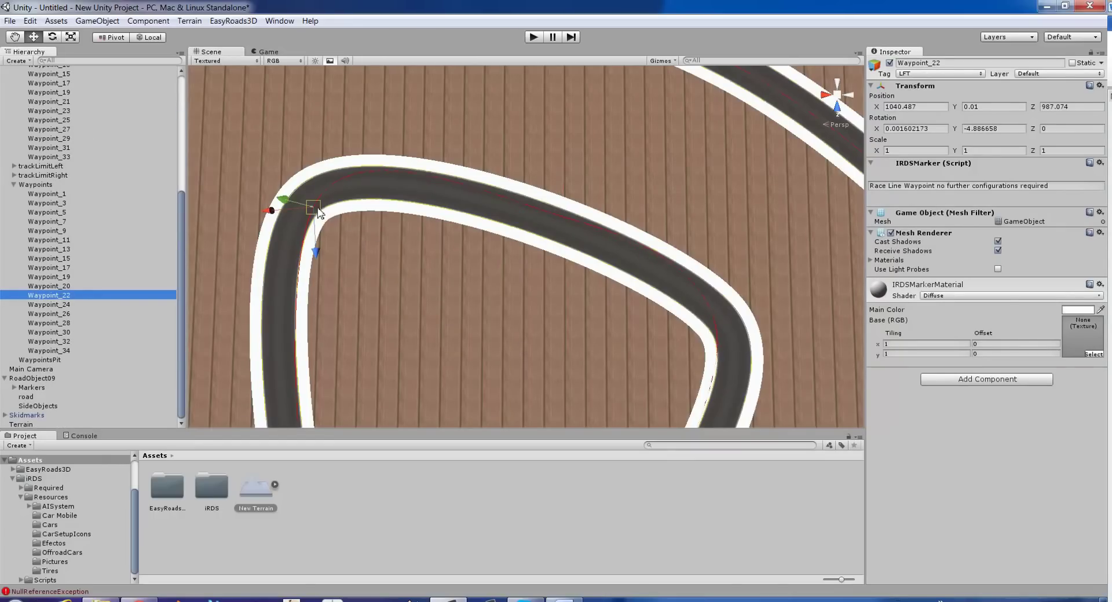
drag(311, 210, 296, 228)
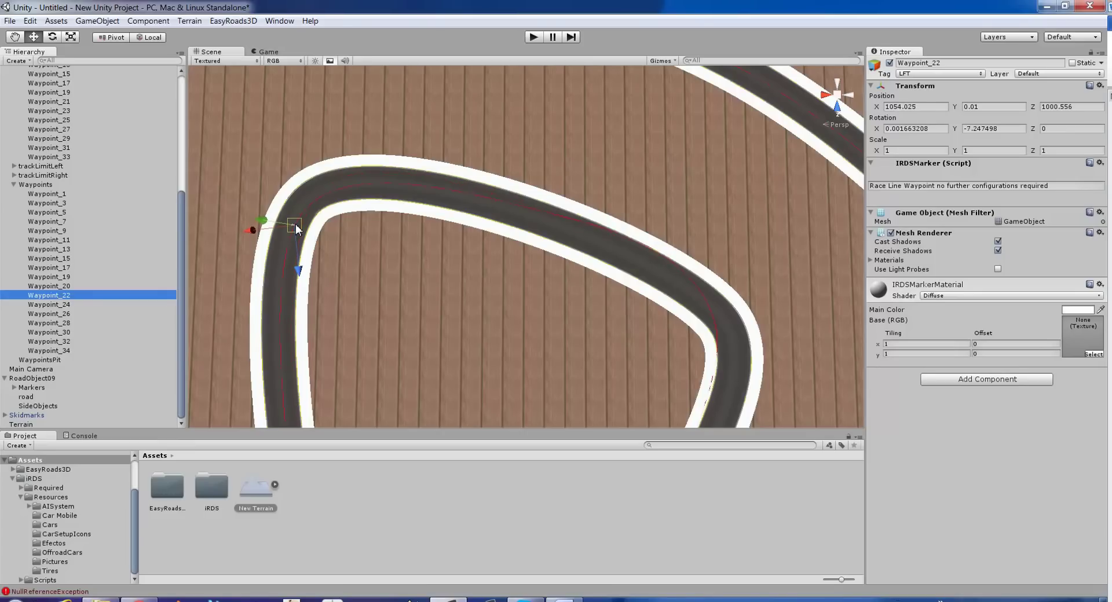
Step: Shift Waypoint_19 in the Waypoints group further into its bend, to about X 739, Z 1089
click(78, 287)
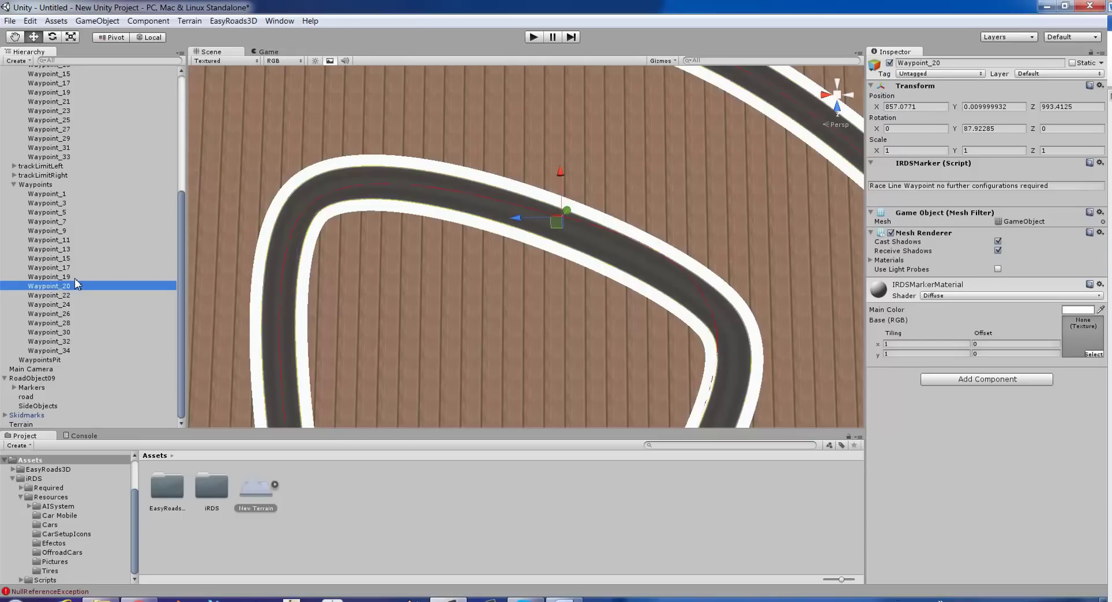
click(75, 278)
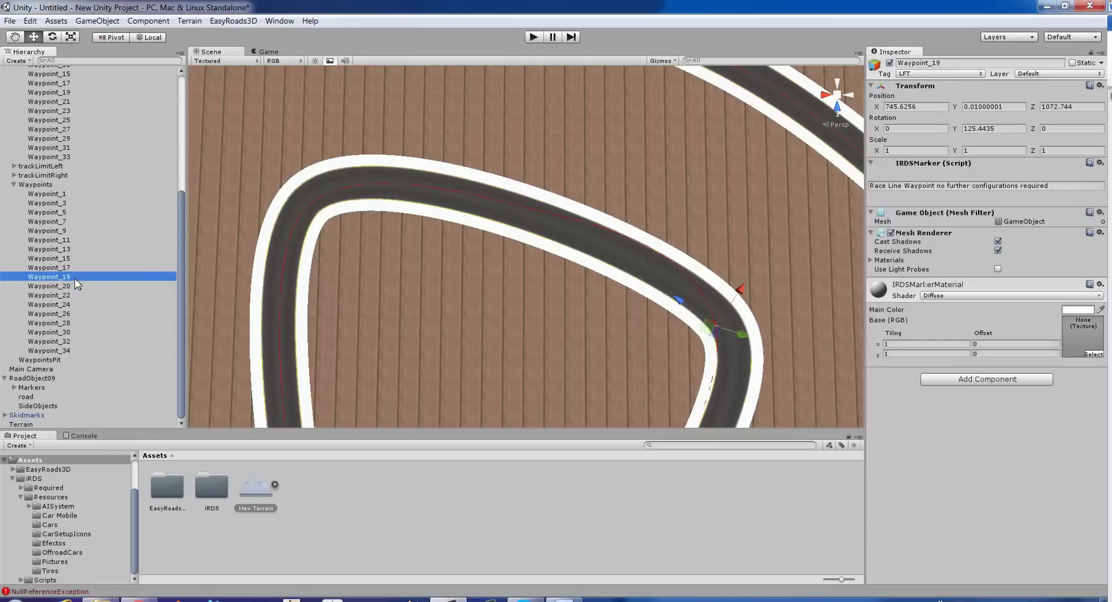
click(716, 328)
drag(728, 348, 729, 352)
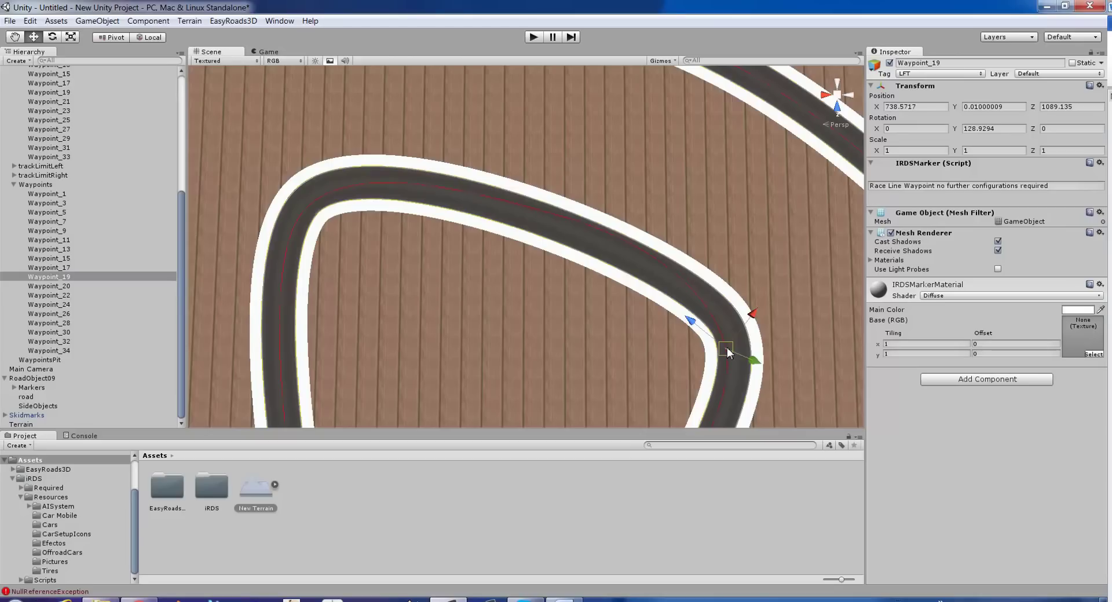
scroll(679, 338, down, 5)
middle_drag(759, 408, 613, 300)
scroll(613, 301, down, 2)
middle_drag(468, 239, 512, 248)
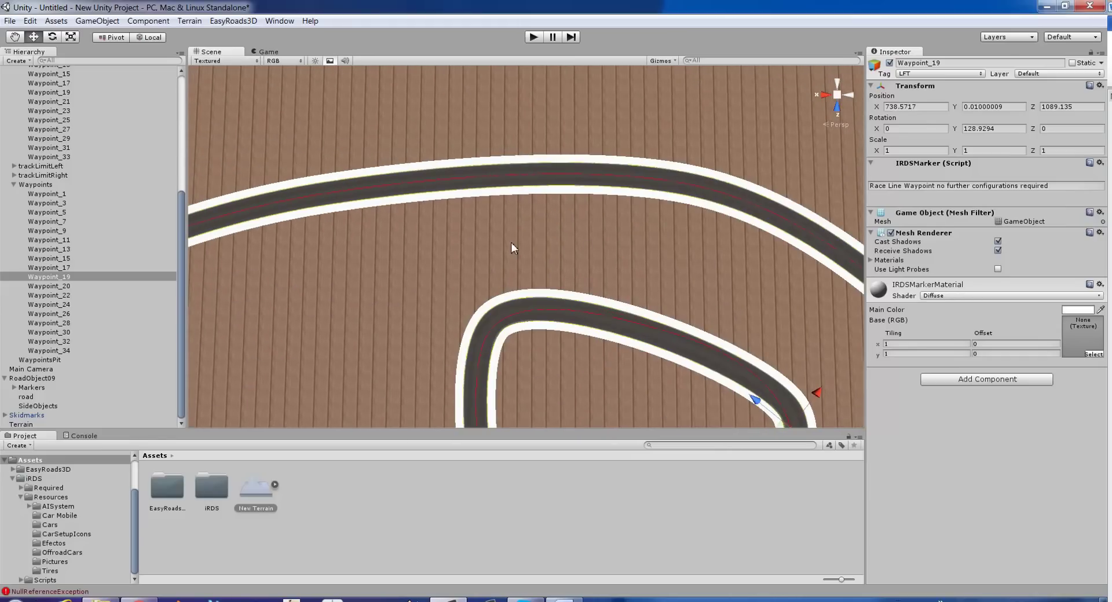
scroll(519, 238, down, 3)
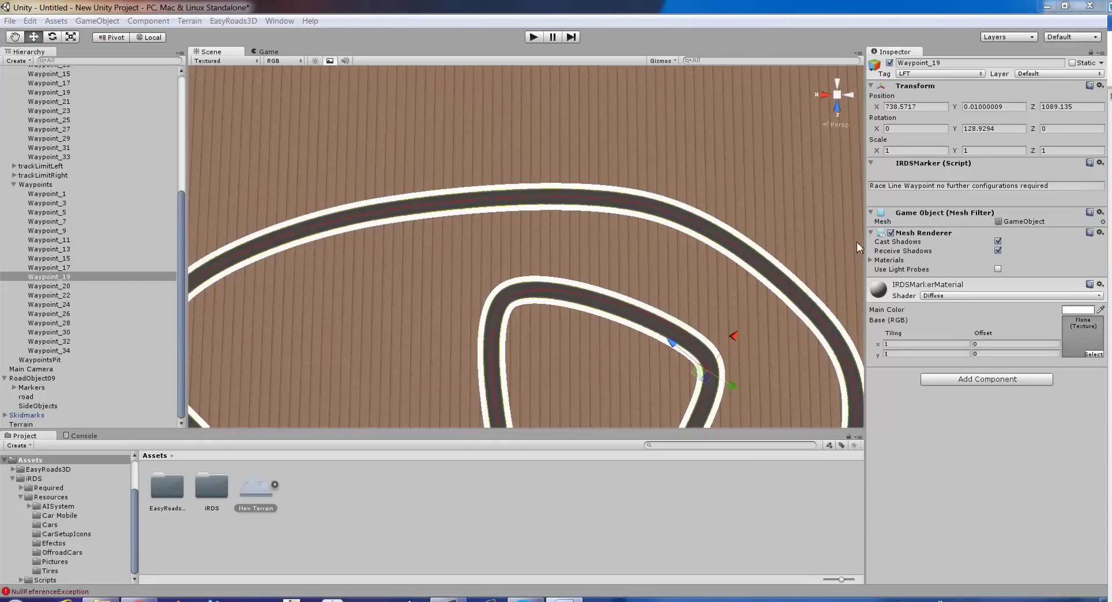
Step: Locate Waypoint_1 of TrackCenterContainer and view the red-bordered road section around it
scroll(164, 204, up, 8)
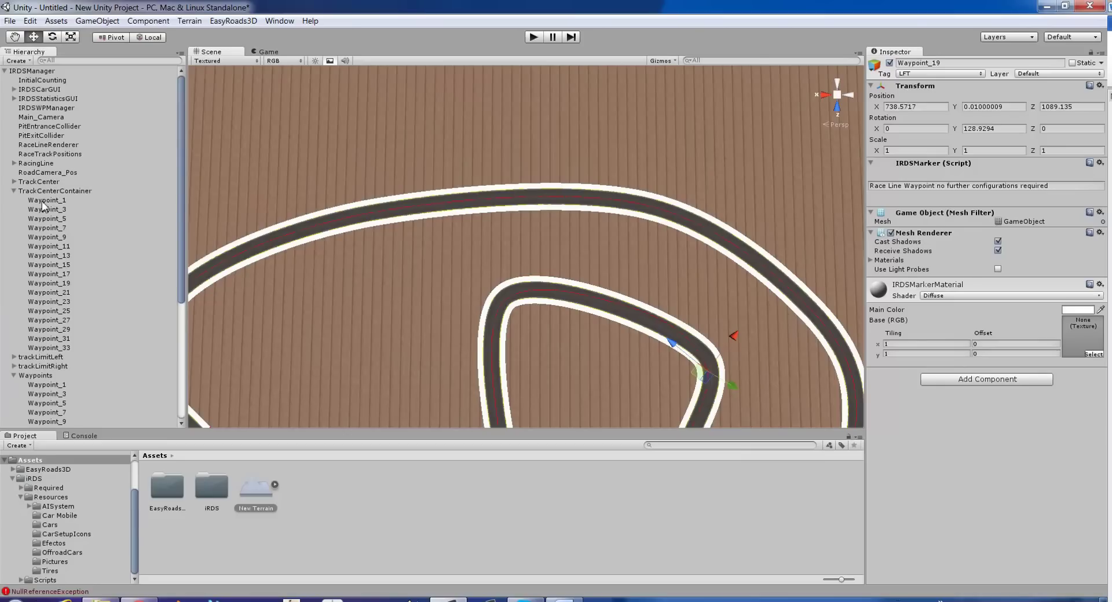
click(43, 203)
double_click(42, 200)
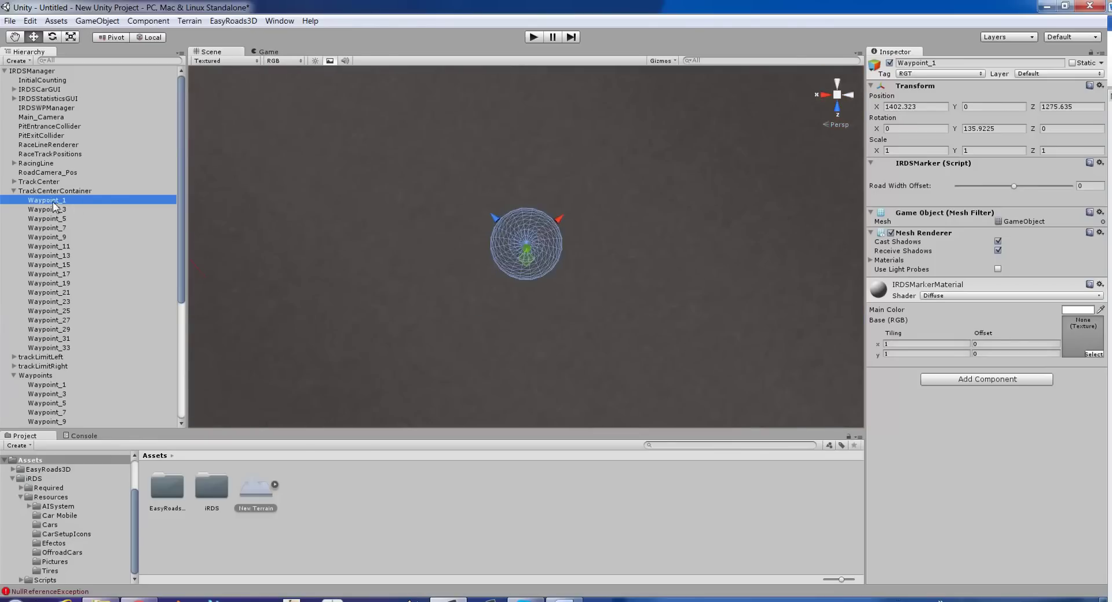
scroll(504, 193, down, 10)
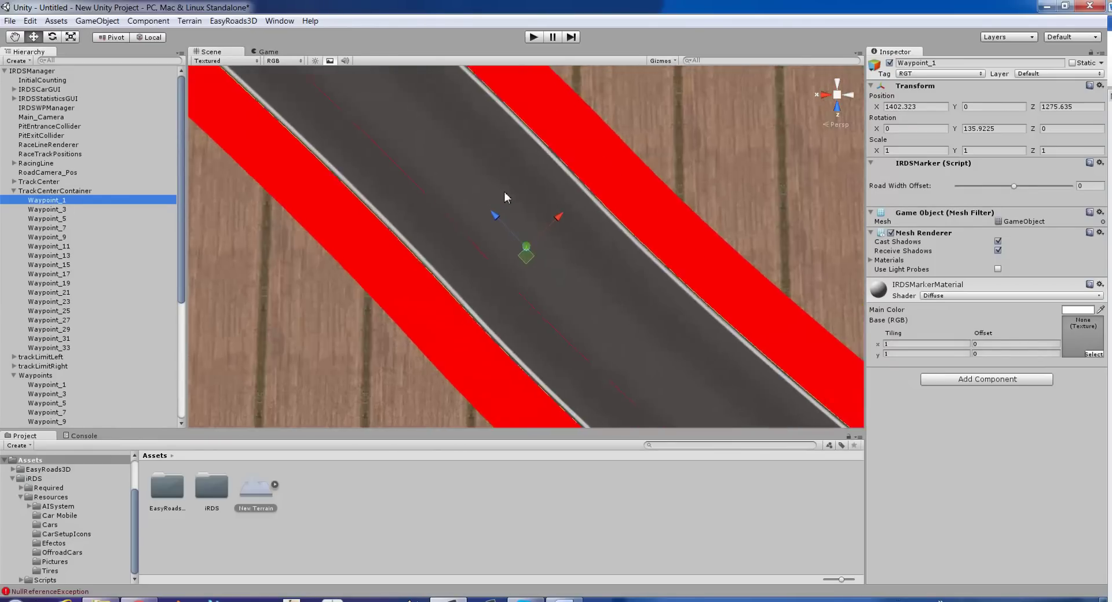
alt+drag(504, 191, 539, 214)
right_drag(539, 214, 575, 216)
scroll(574, 216, down, 3)
middle_drag(620, 214, 518, 219)
scroll(536, 228, down, 2)
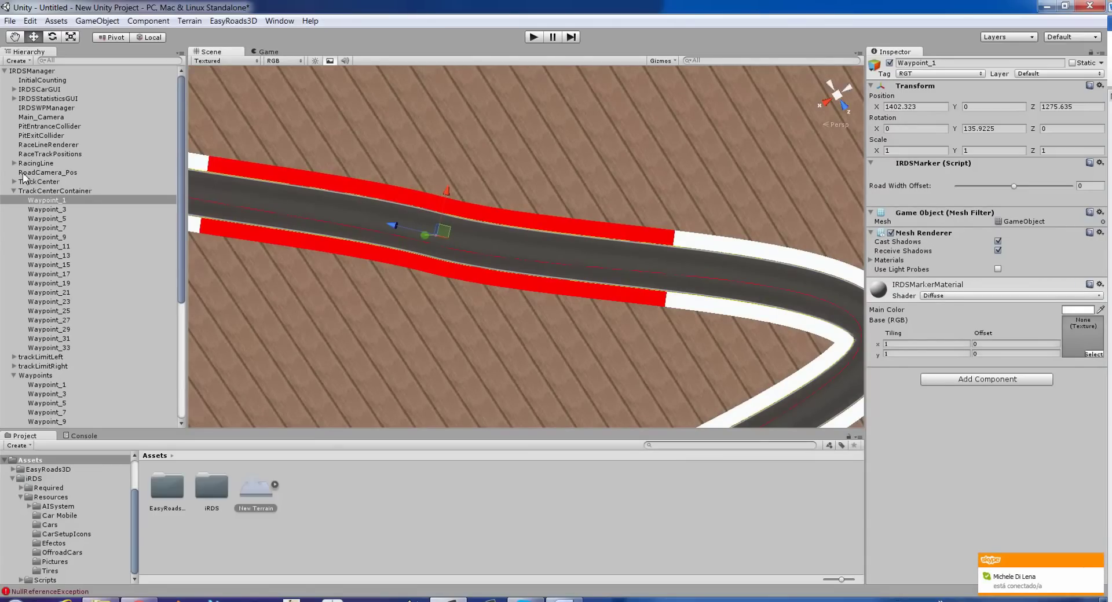
Step: Add eight RaceTrackPositions markers through IRDSManager in two staggered rows along the red-bordered road section beside Waypoint_1
click(26, 71)
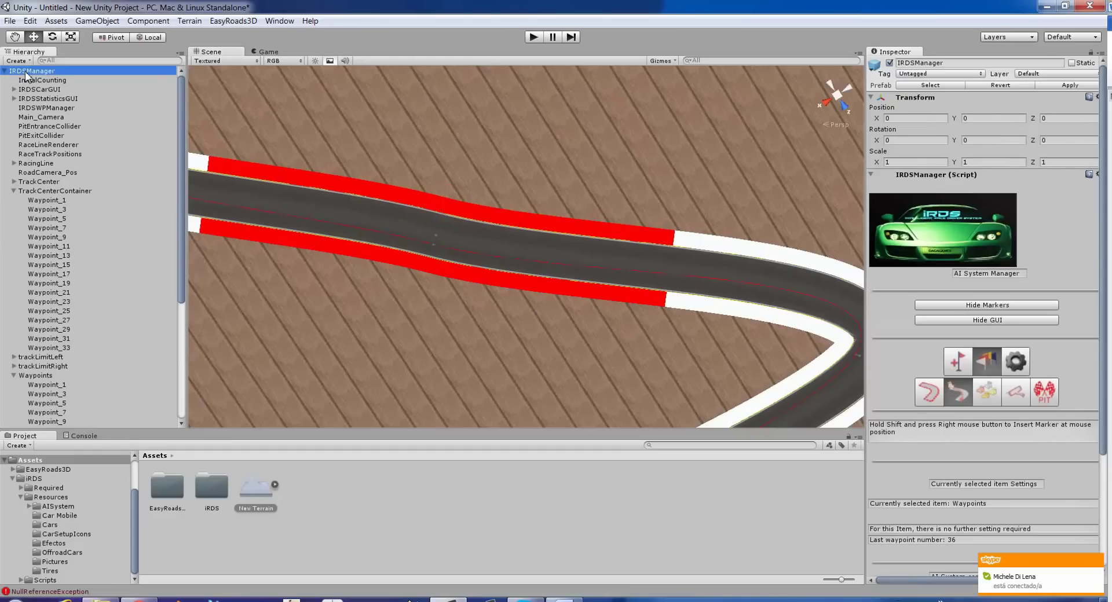
click(987, 394)
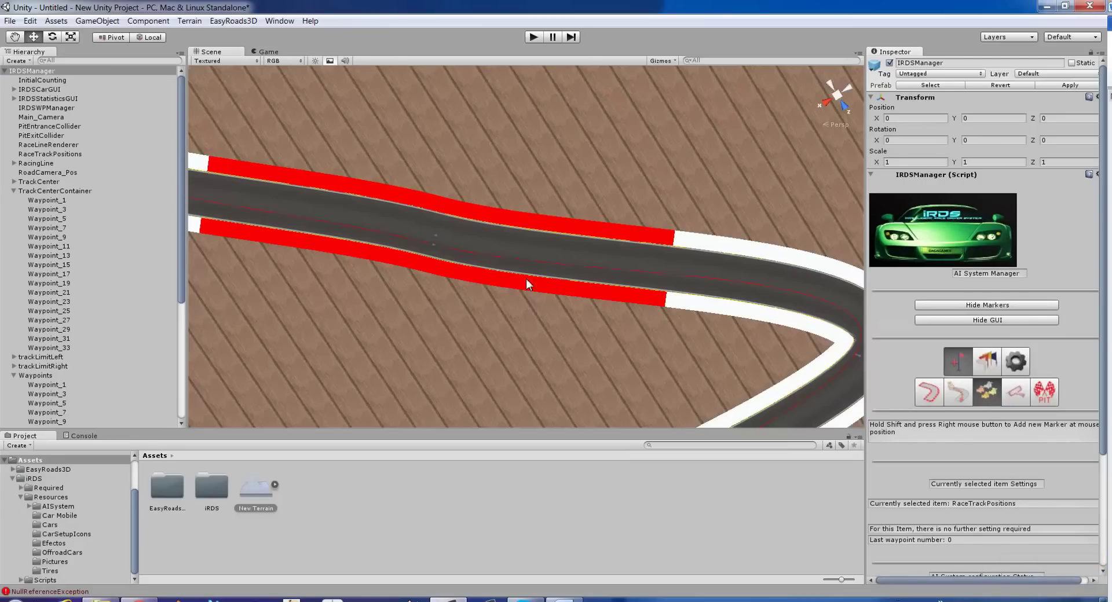
scroll(453, 234, up, 6)
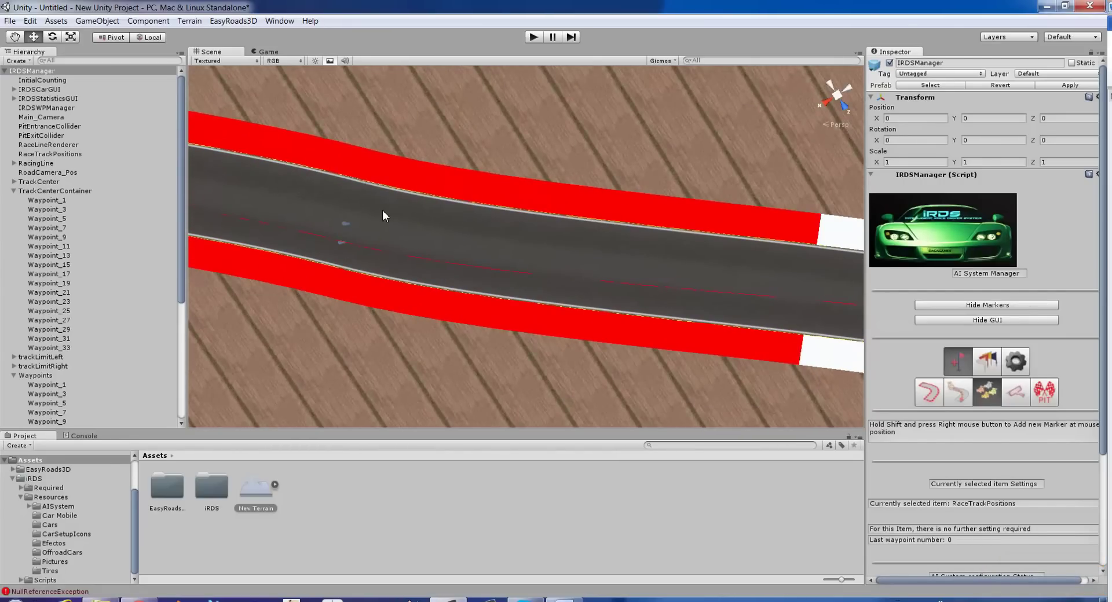
shift+right_click(382, 211)
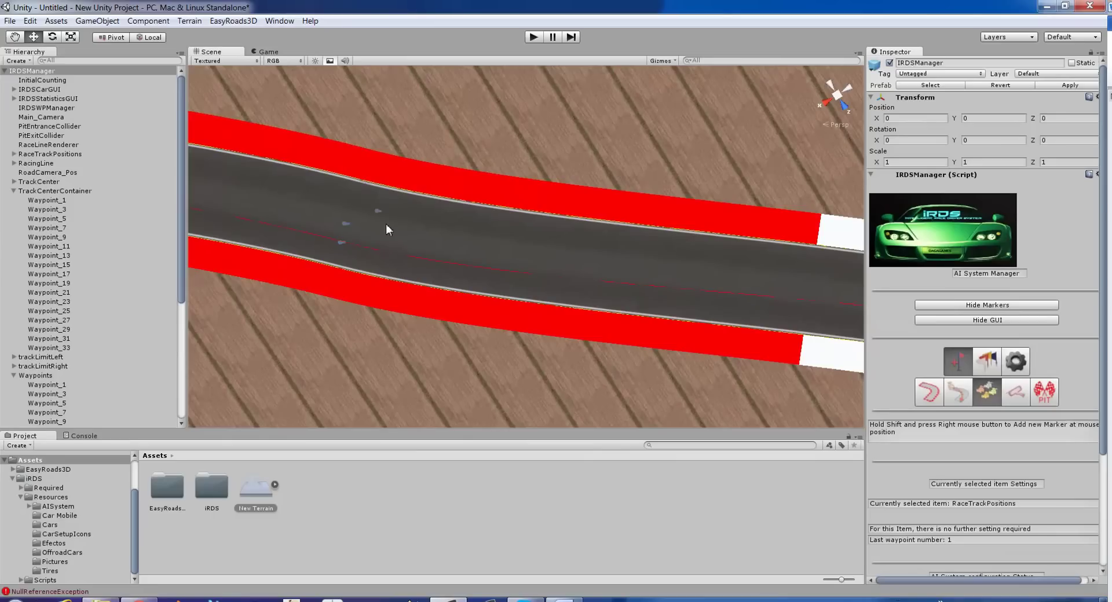
shift+right_click(400, 265)
shift+right_click(453, 230)
shift+right_click(460, 278)
shift+right_click(576, 249)
shift+right_click(595, 290)
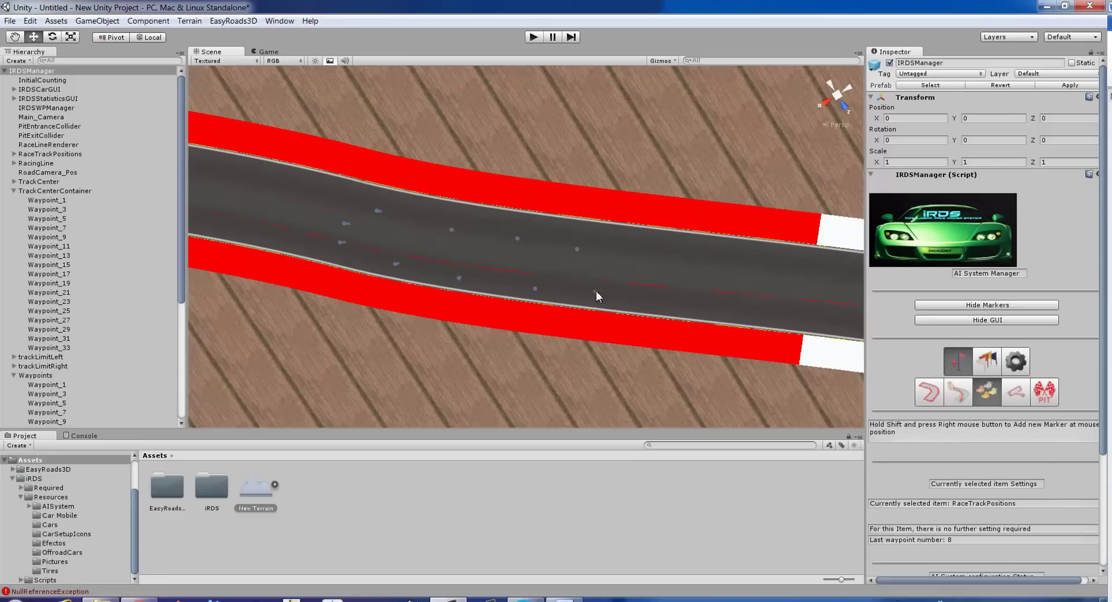
Step: Add one more RaceTrackPositions marker at the end of the staggered rows and check which items have pending configuration
shift+right_click(644, 259)
scroll(42, 192, down, 3)
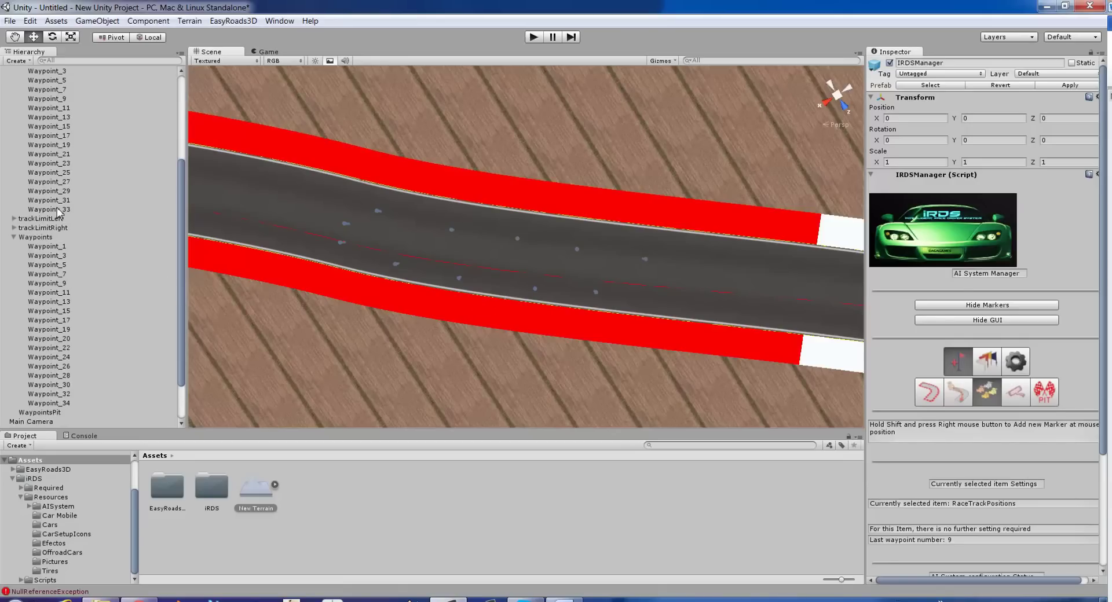
scroll(1048, 322, down, 4)
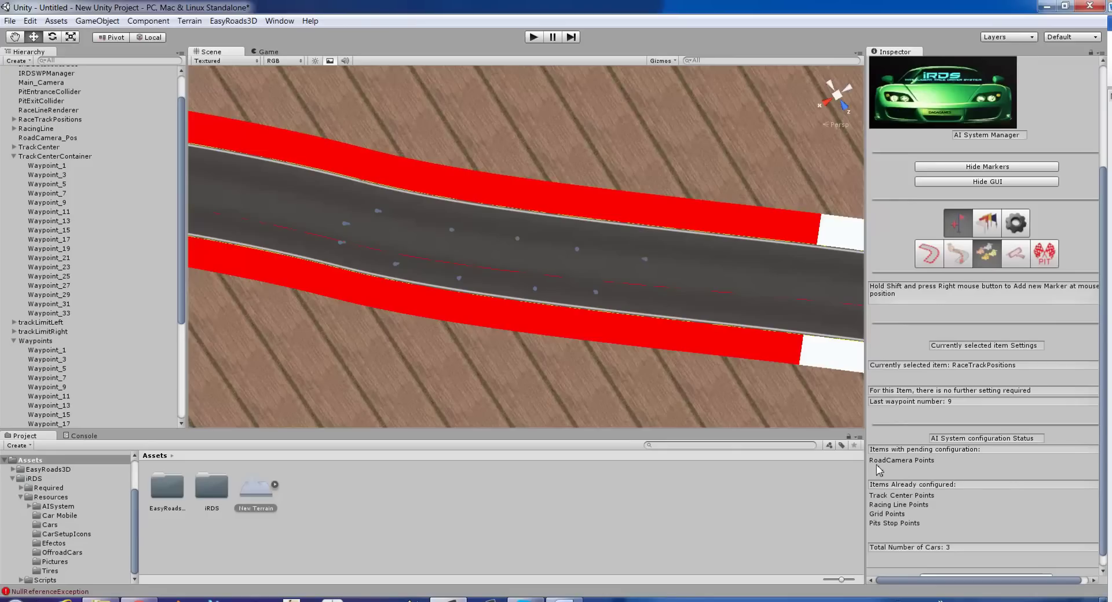
Step: Switch to RoadCamera_Pos markers and place two, one beside the red-bordered section and one at the inside of the adjacent bend
click(1014, 258)
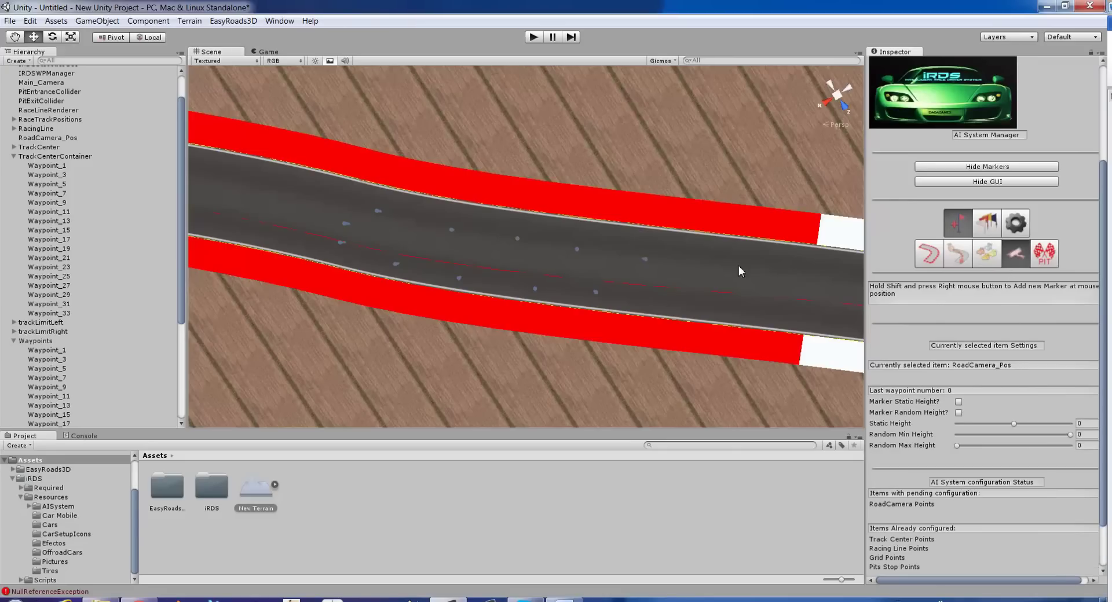
scroll(696, 259, down, 5)
scroll(632, 264, down, 6)
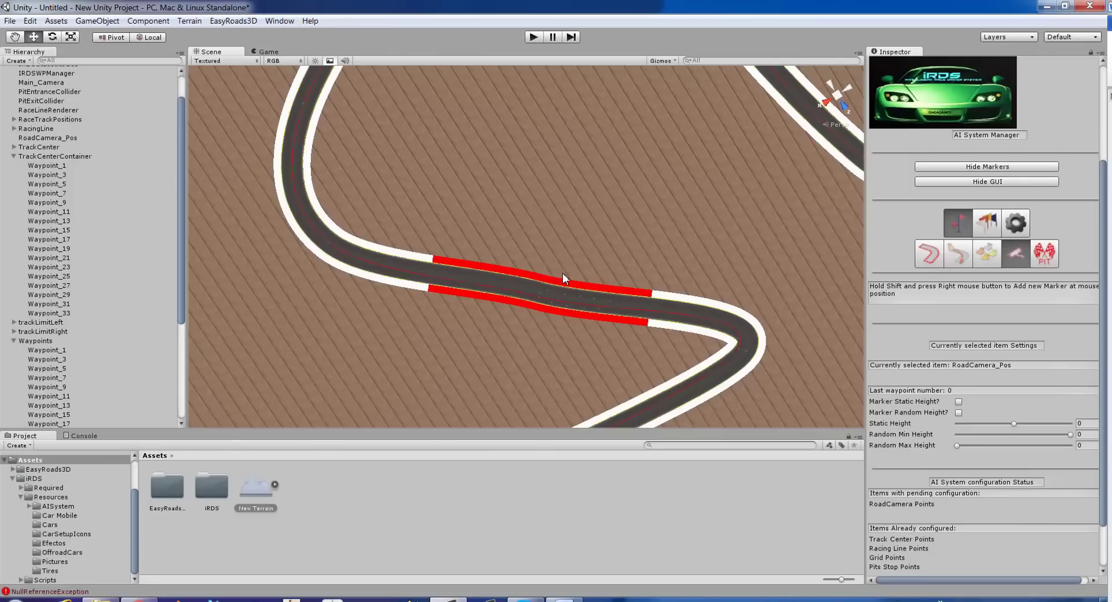
shift+right_click(562, 274)
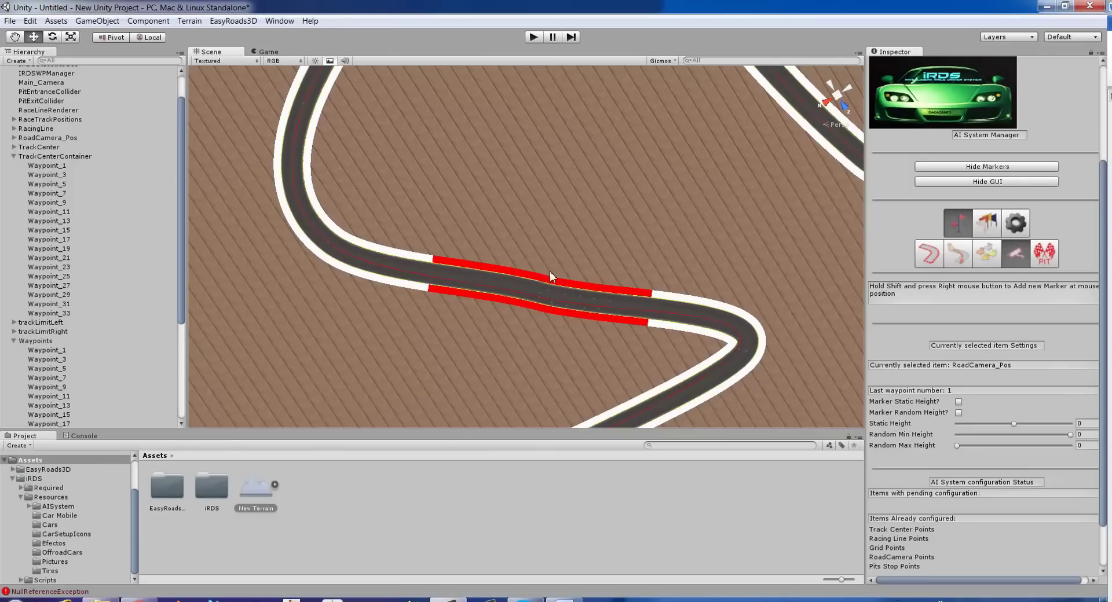
shift+right_click(321, 189)
Step: Enable Marker Random Height for RoadCamera_Pos with Random Min Height 5.6 and Random Max Height 16.5
scroll(367, 164, down, 4)
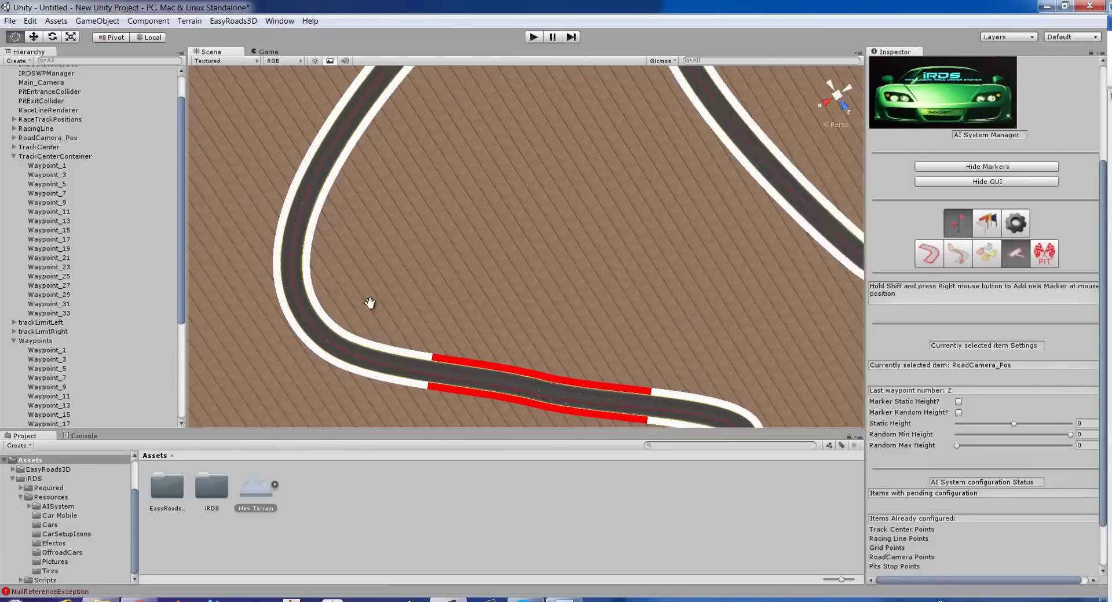
middle_drag(473, 159, 432, 248)
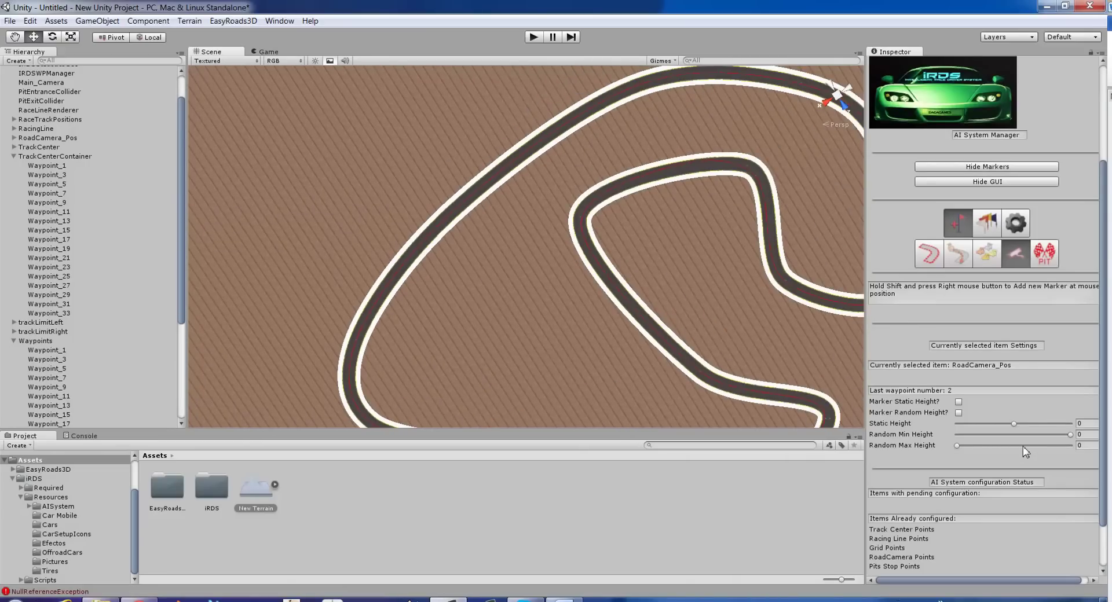
click(959, 413)
mouse_move(966, 446)
mouse_down()
mouse_move(998, 447)
mouse_move(984, 446)
mouse_up()
middle_drag(521, 252, 520, 261)
scroll(521, 266, up, 2)
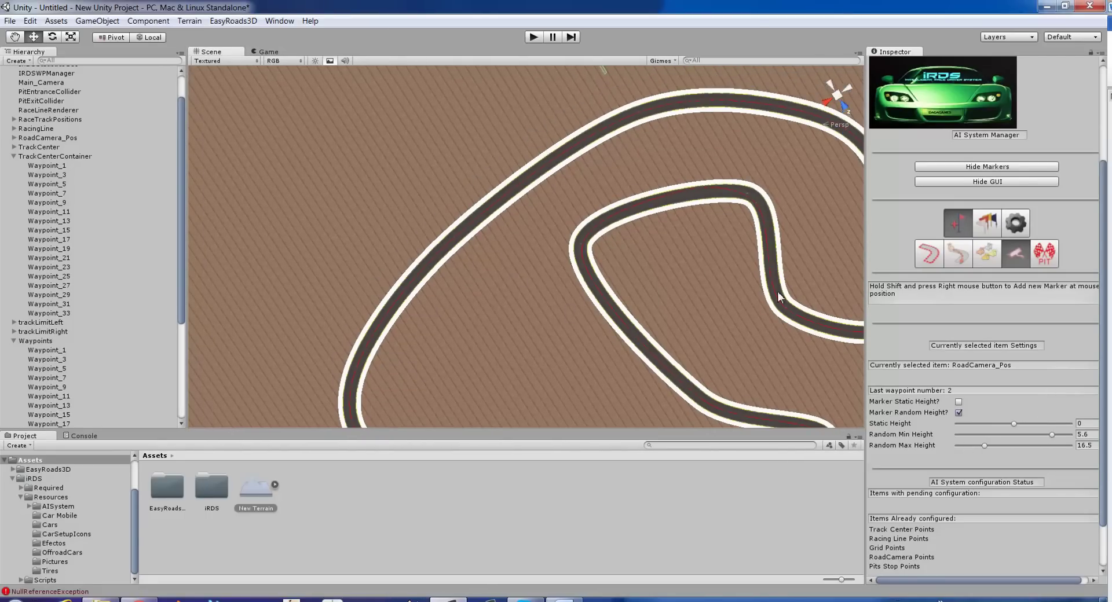
Step: Raise the existing RoadCamera_Pos markers, Waypoint_0 to about Y 24.5 and Waypoint_1 to about Y 20.7
scroll(666, 263, up, 3)
middle_drag(582, 219, 619, 162)
middle_drag(490, 342, 605, 205)
scroll(29, 247, down, 2)
scroll(29, 247, up, 4)
click(14, 172)
click(46, 182)
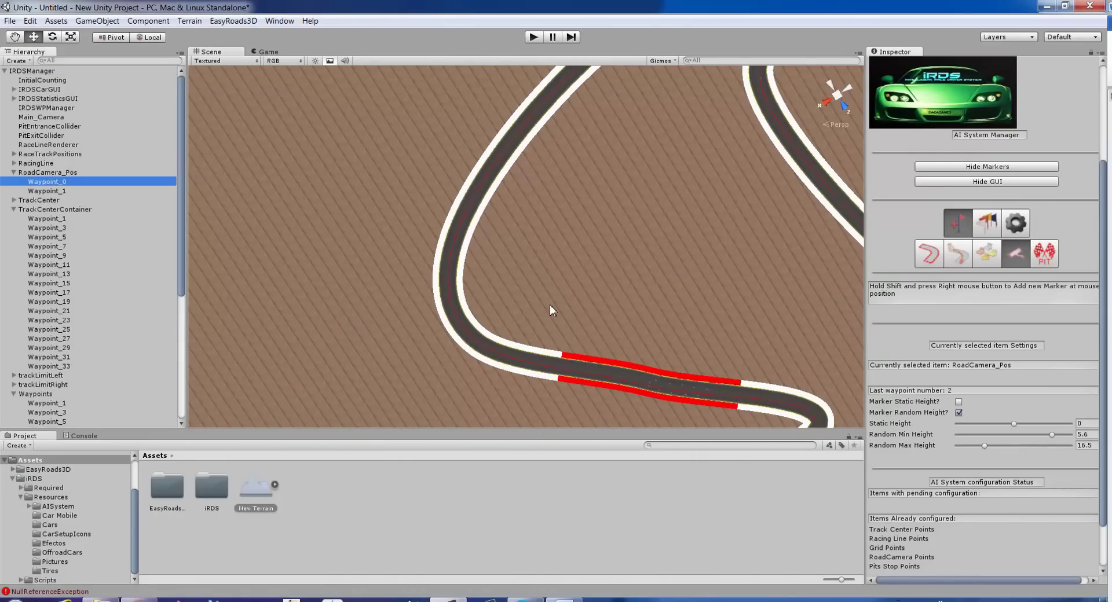
scroll(496, 247, up, 4)
middle_drag(557, 346, 566, 262)
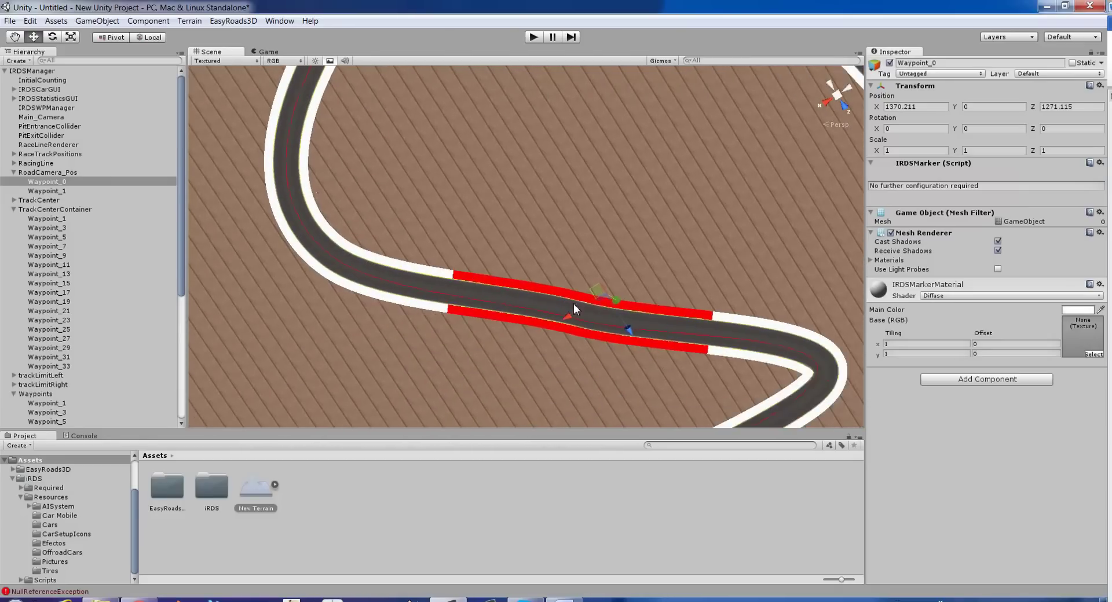
scroll(567, 262, down, 3)
scroll(610, 245, up, 4)
alt+drag(625, 173, 641, 277)
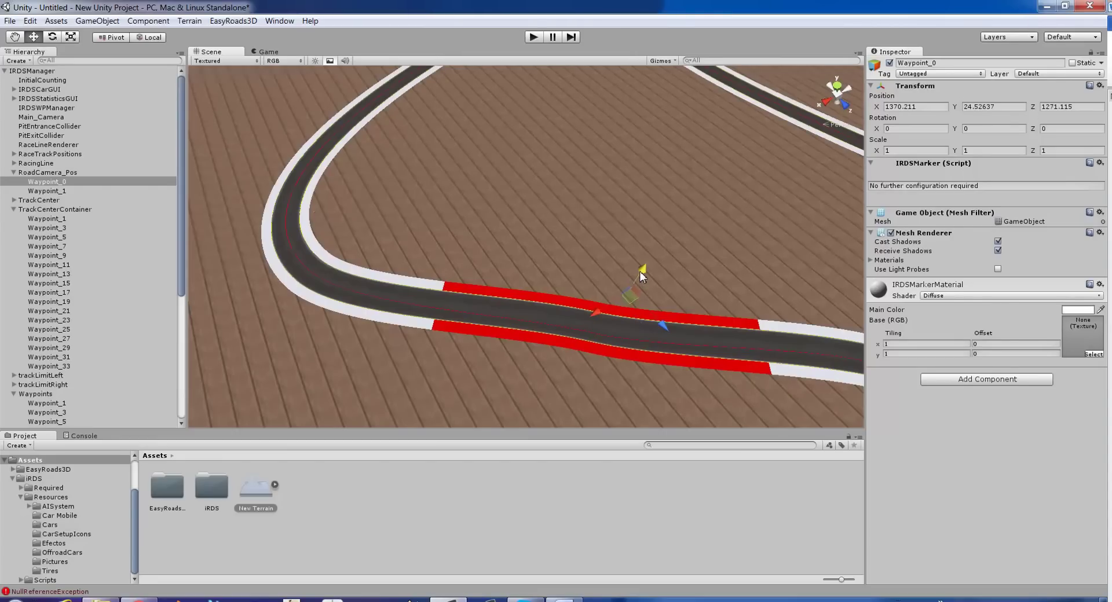
click(49, 191)
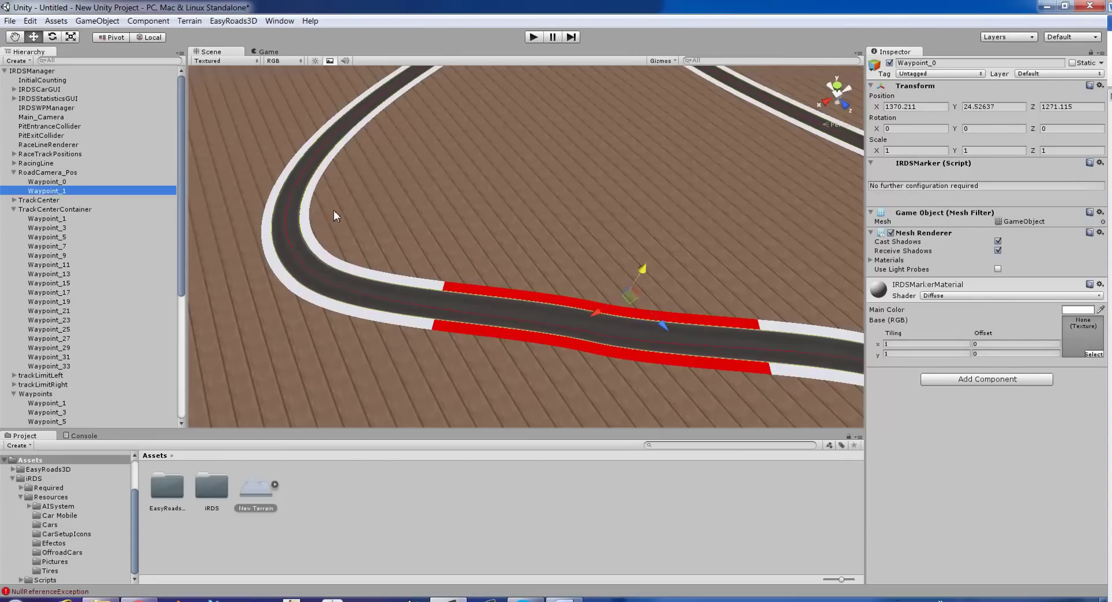
drag(311, 204, 289, 175)
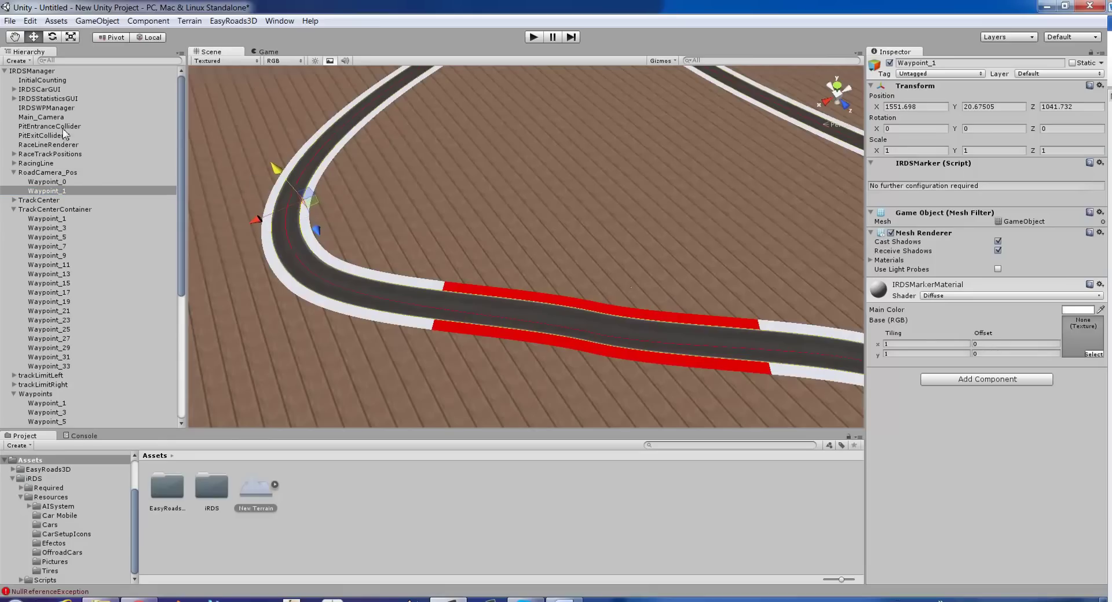
Step: Add four RoadCamera_Pos markers through IRDSManager, along the long outer curve and around the track's far bends
click(43, 72)
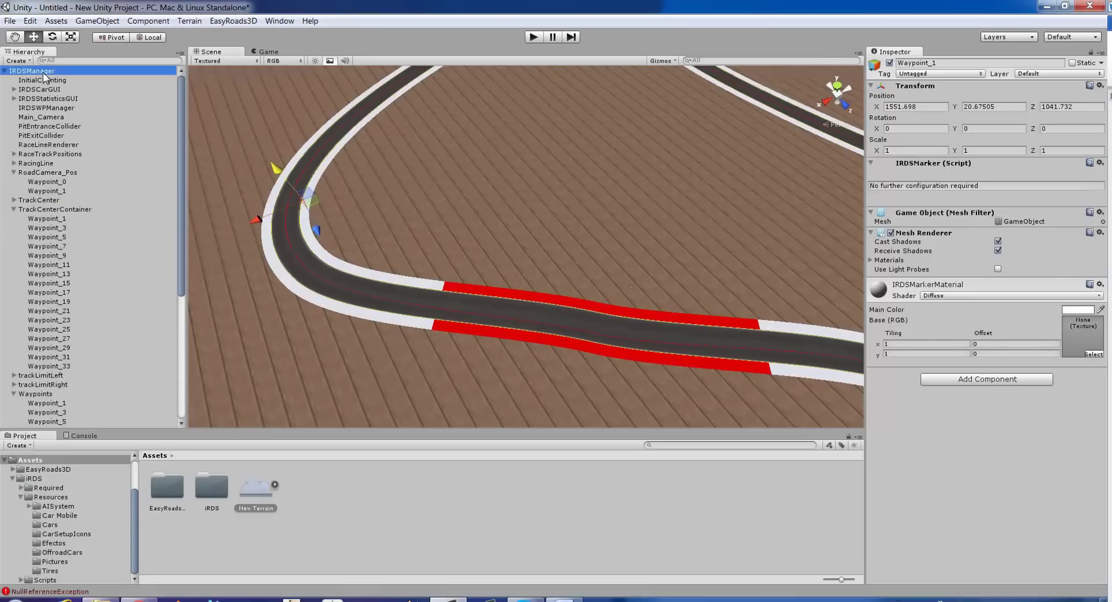
middle_drag(517, 191, 510, 242)
scroll(510, 242, down, 2)
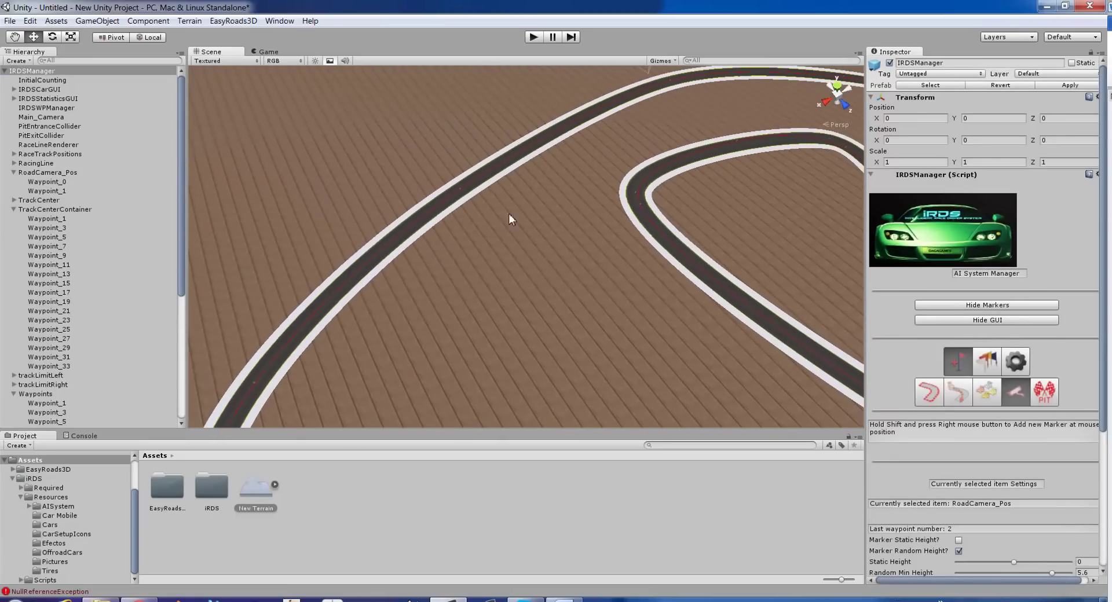
shift+right_click(481, 179)
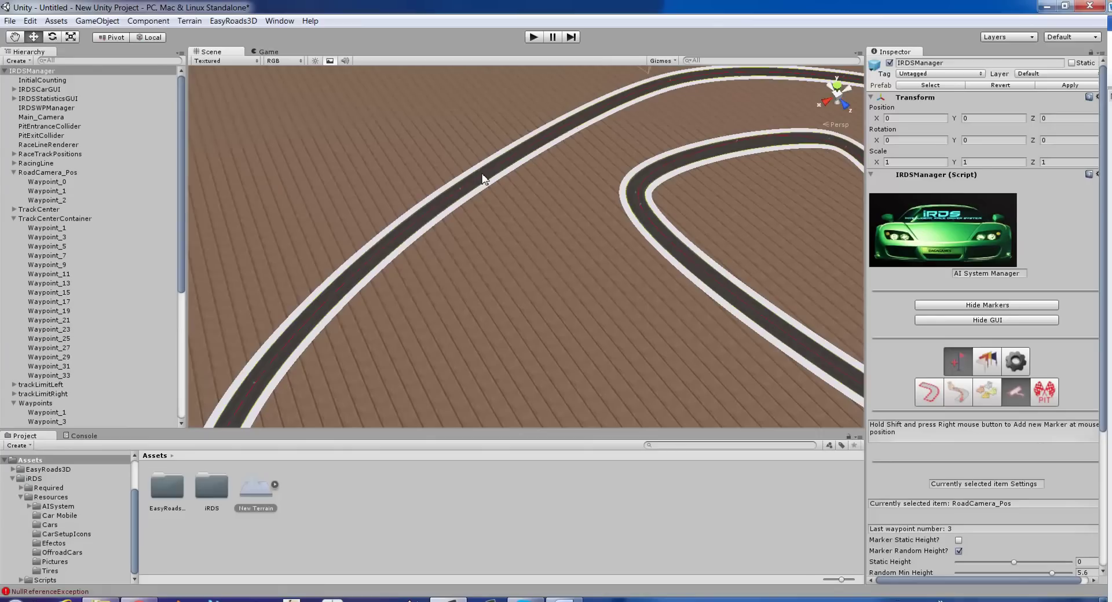
scroll(596, 206, down, 2)
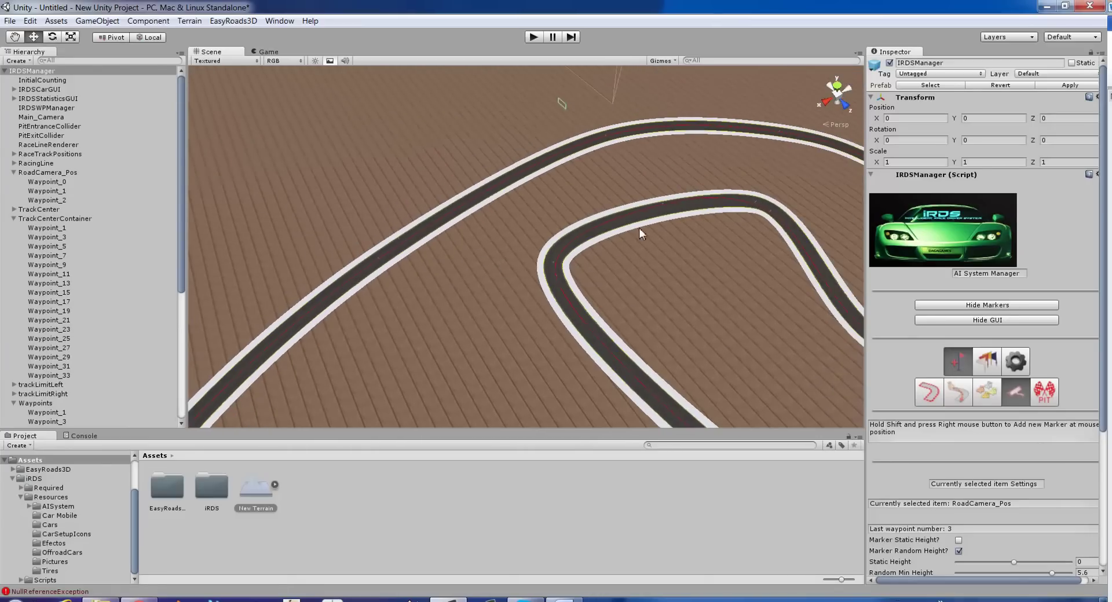
shift+right_click(821, 141)
middle_drag(821, 142, 753, 305)
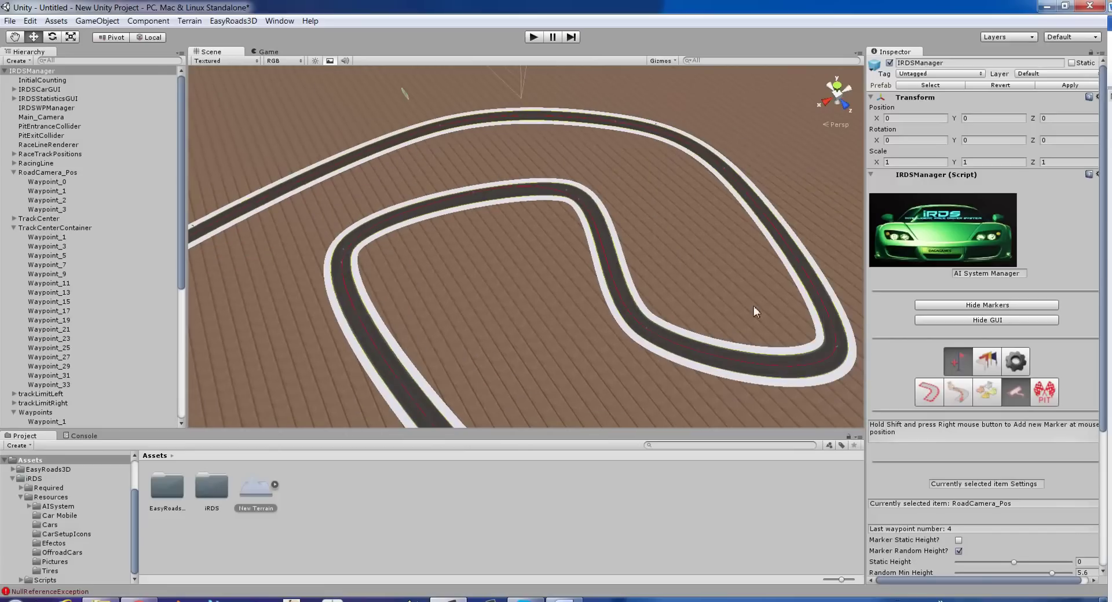
shift+right_click(755, 362)
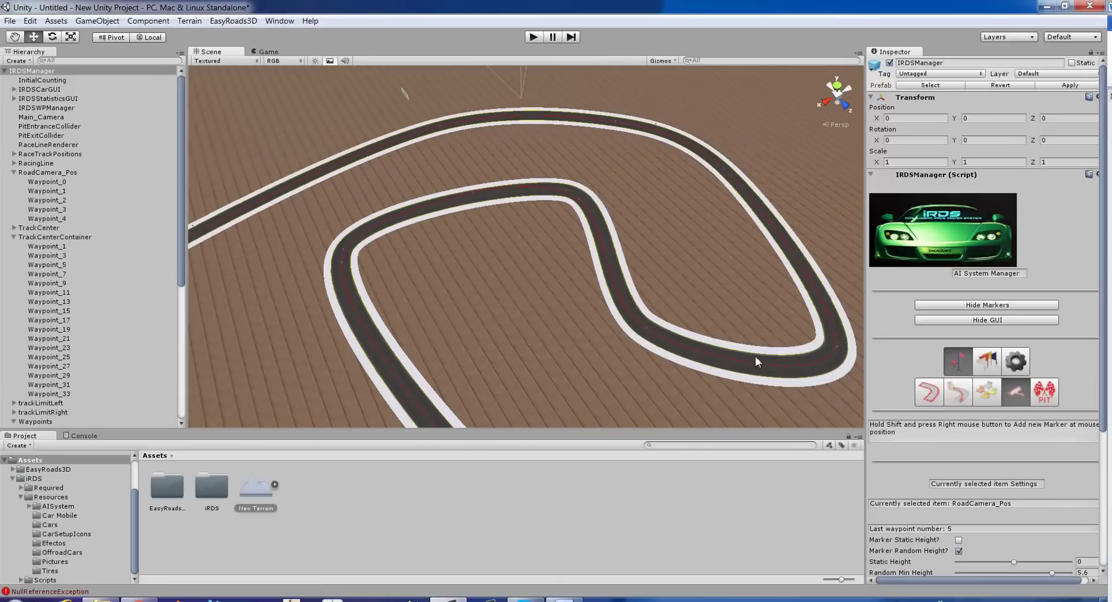
shift+right_click(380, 272)
Step: Add four more RoadCamera_Pos markers along the rest of the track, around the wide hairpin and back toward the red-bordered section
middle_drag(481, 373, 585, 380)
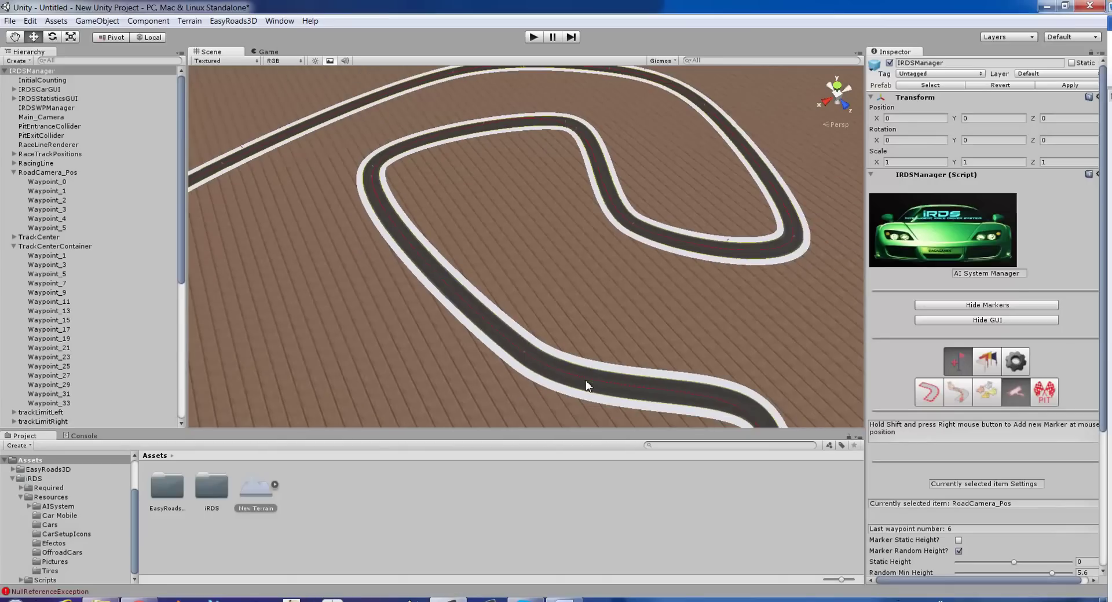
shift+right_click(710, 377)
middle_drag(707, 377, 619, 254)
shift+right_click(646, 337)
middle_drag(649, 337, 465, 359)
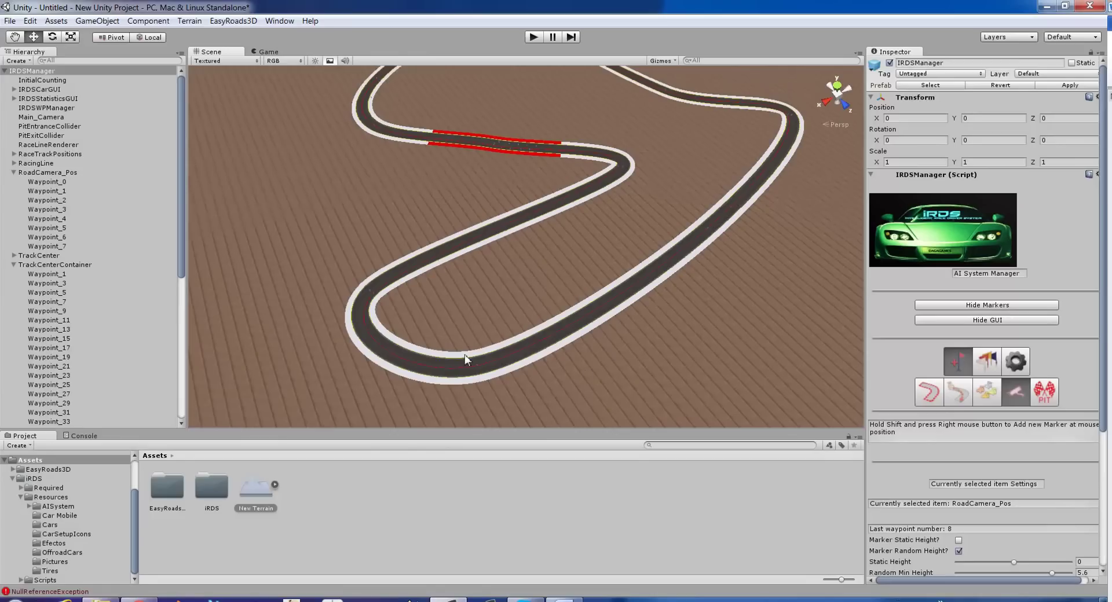
shift+right_click(407, 347)
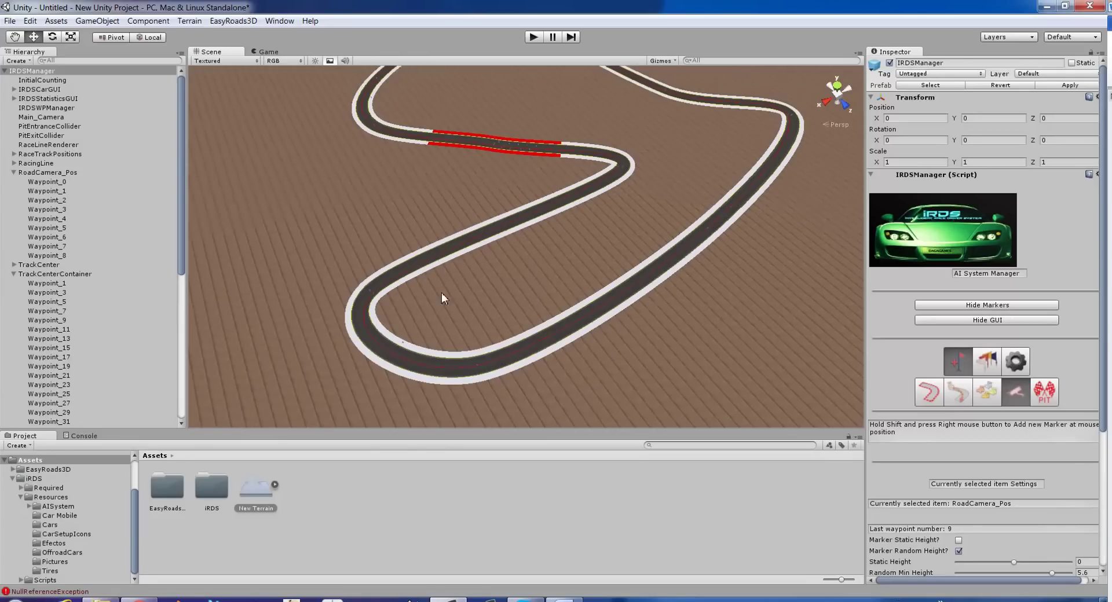
shift+right_click(499, 230)
middle_drag(504, 269, 485, 326)
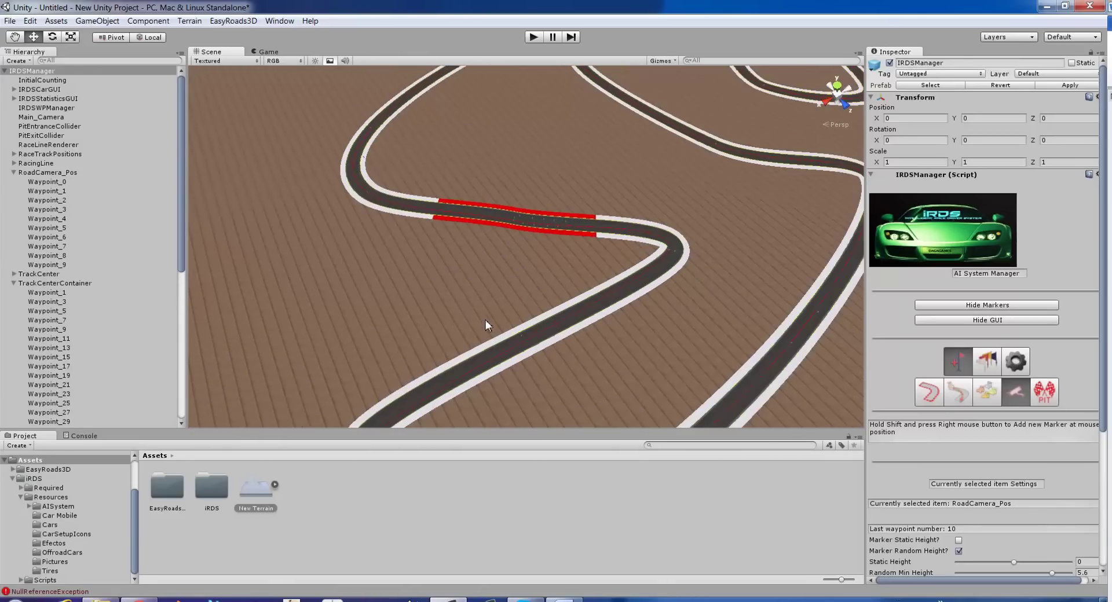
Step: Collapse RoadCamera_Pos and review the AI System configuration status of IRDSManager
click(13, 172)
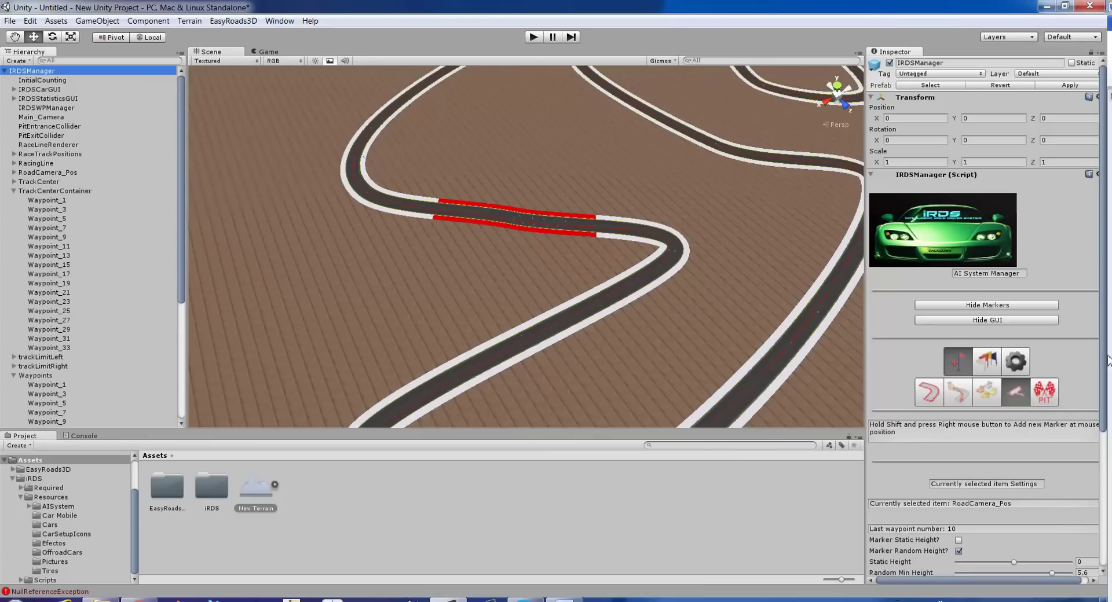
drag(1105, 362, 1103, 505)
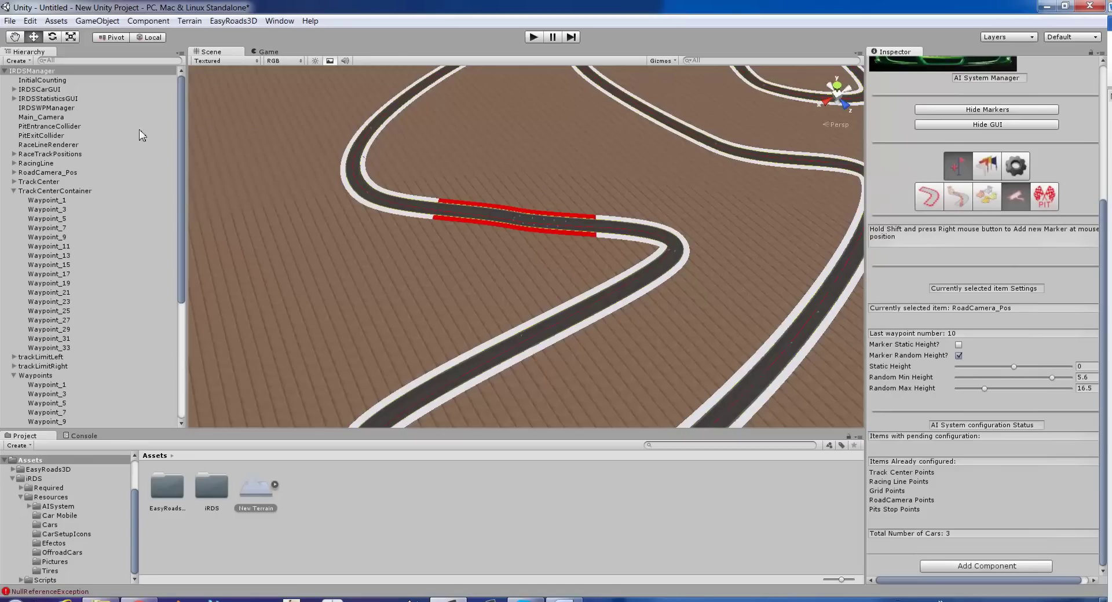
Step: Collapse IRDSManager and switch RoadObject09 to its road geometry and terrain settings
click(5, 70)
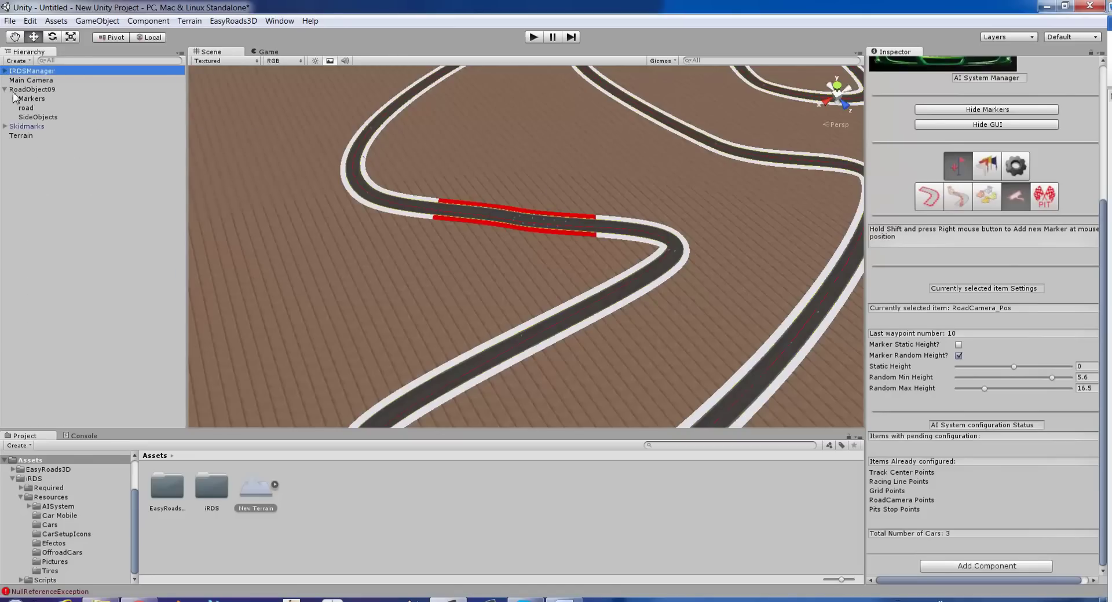
click(17, 90)
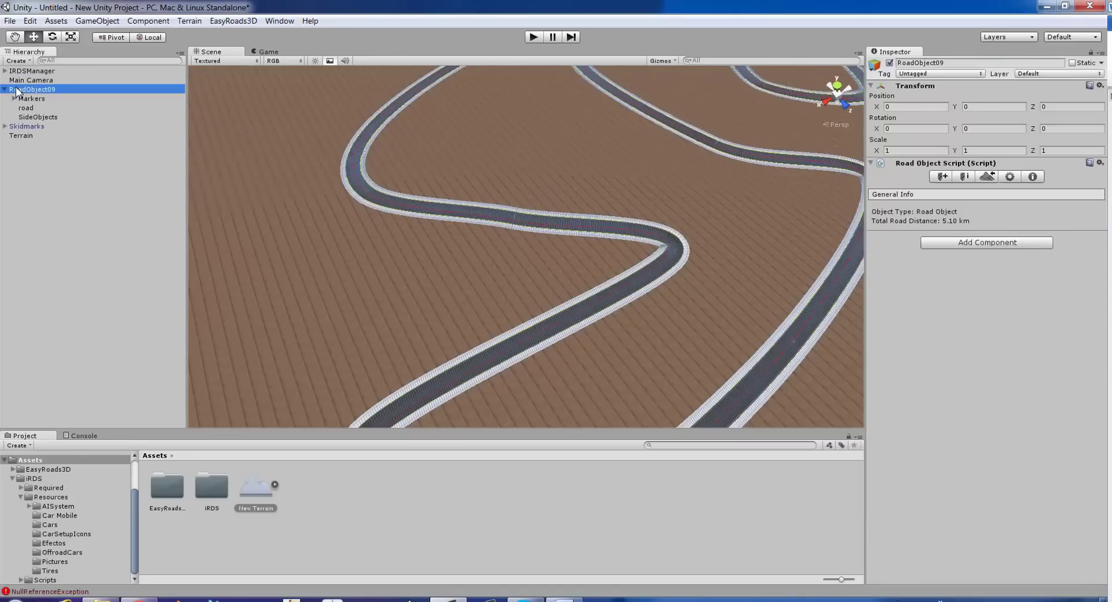
click(985, 176)
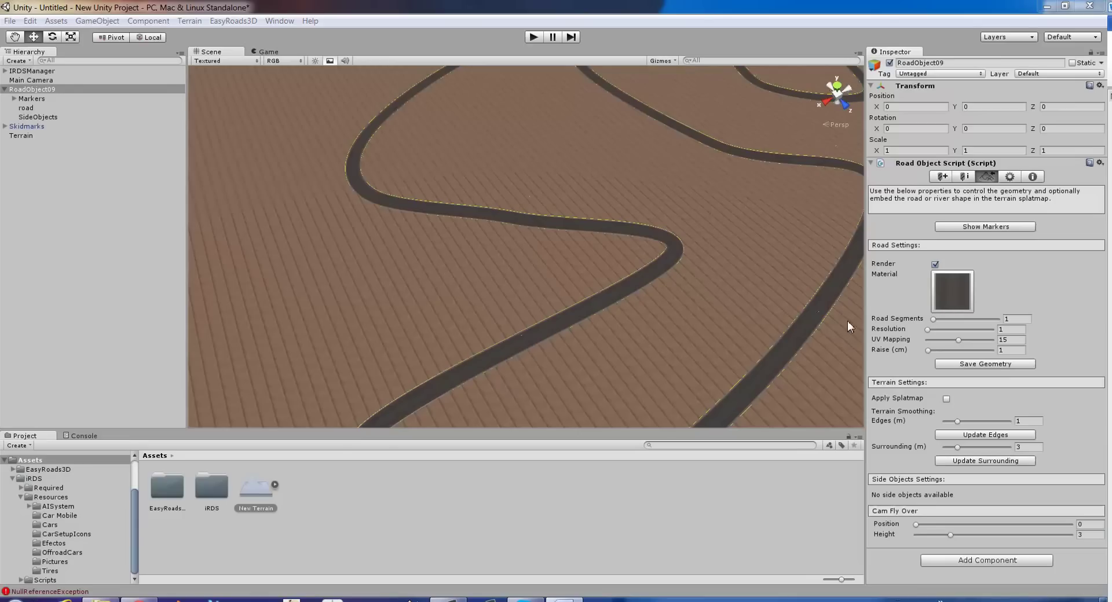
Step: Assign the TrackMaterial physic material to the Mesh Collider of the road object
click(637, 290)
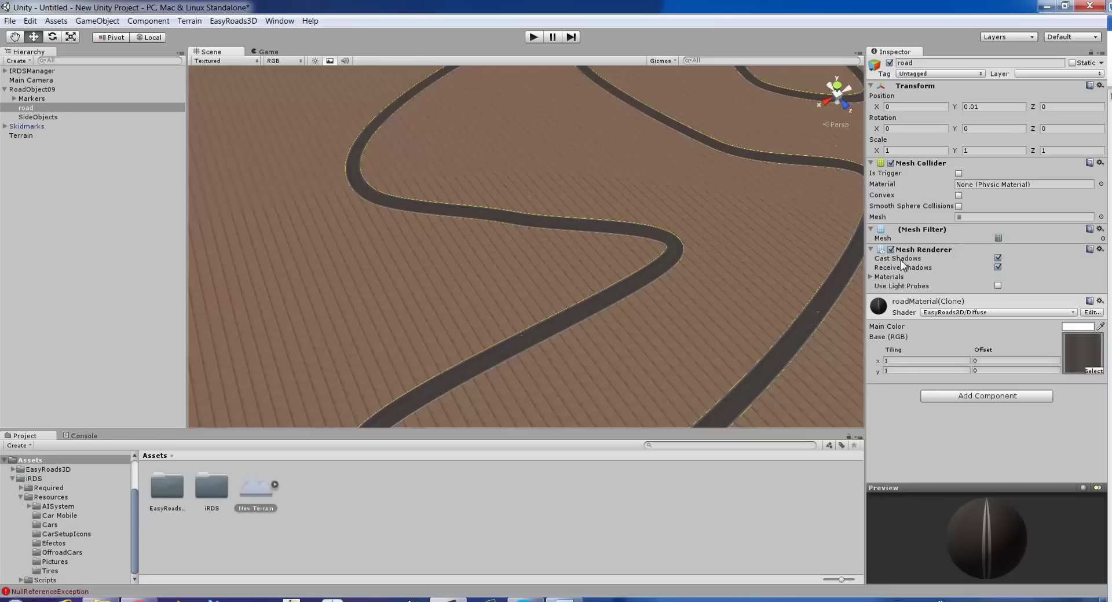
click(1101, 184)
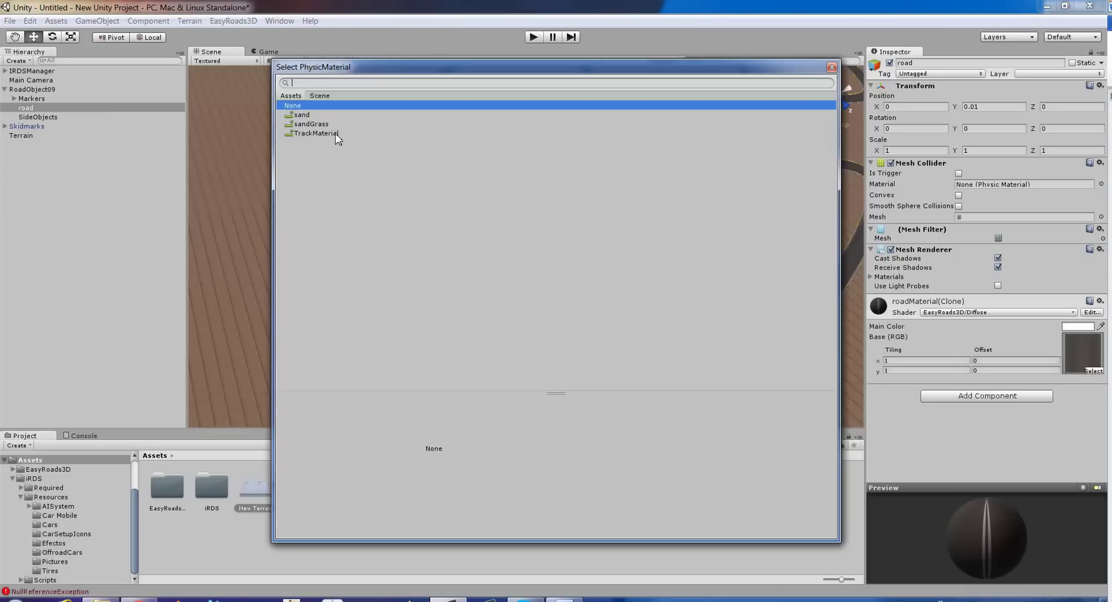
click(316, 134)
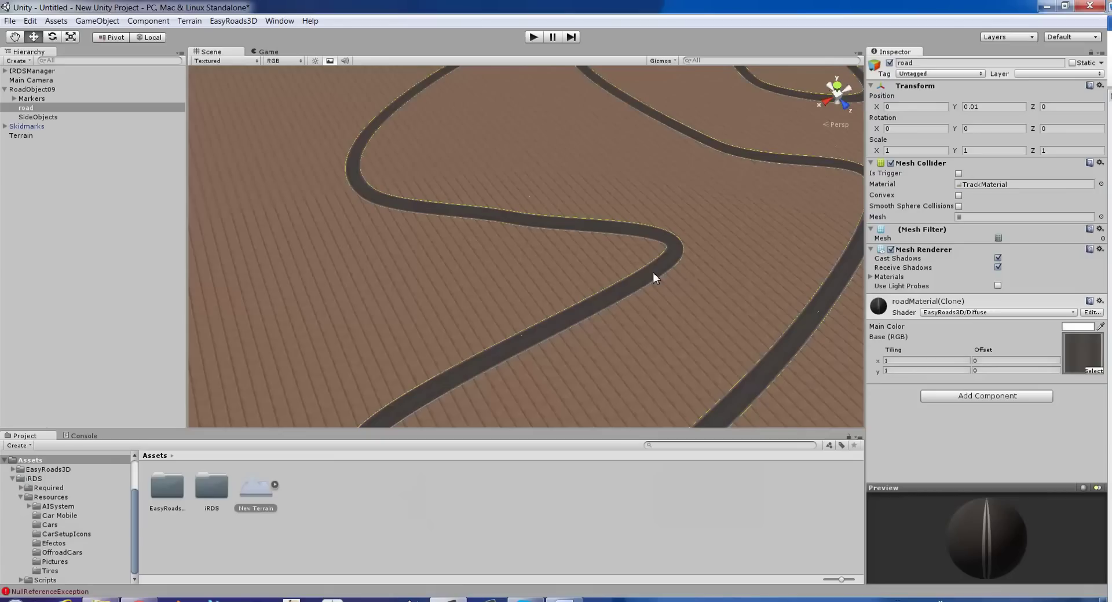
Step: Assign the sand physic material to the Terrain Collider of the Terrain
alt+drag(683, 270, 699, 250)
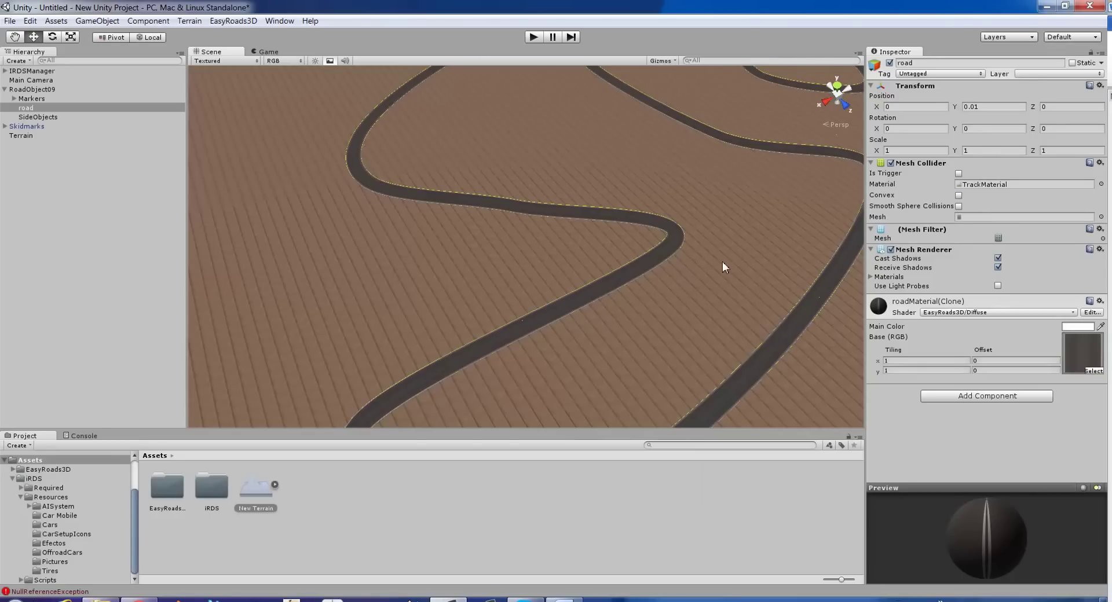
click(722, 264)
click(1102, 228)
click(310, 115)
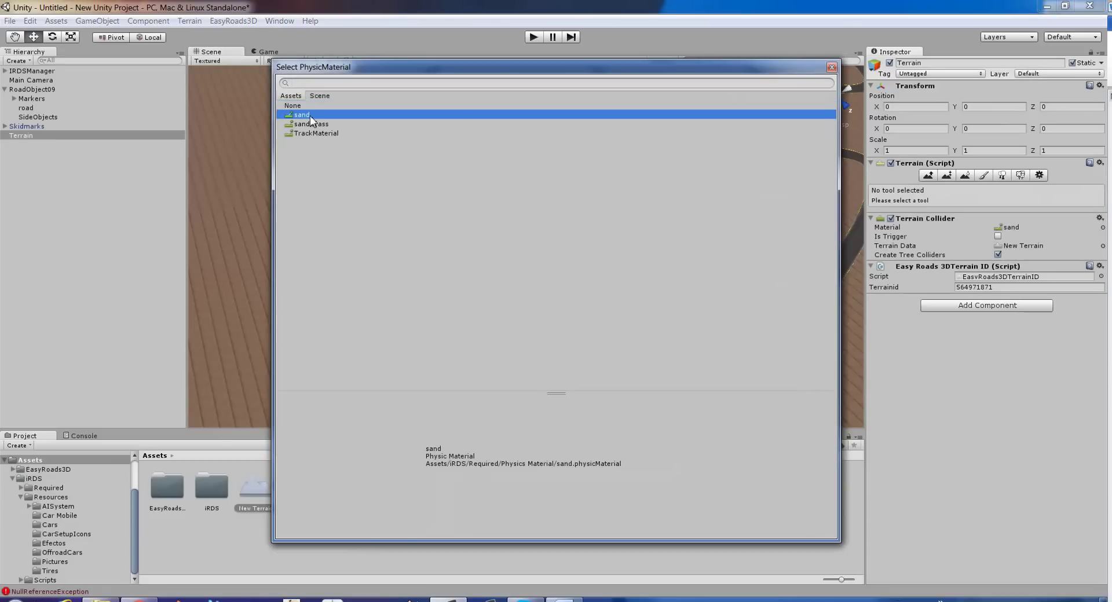
double_click(311, 115)
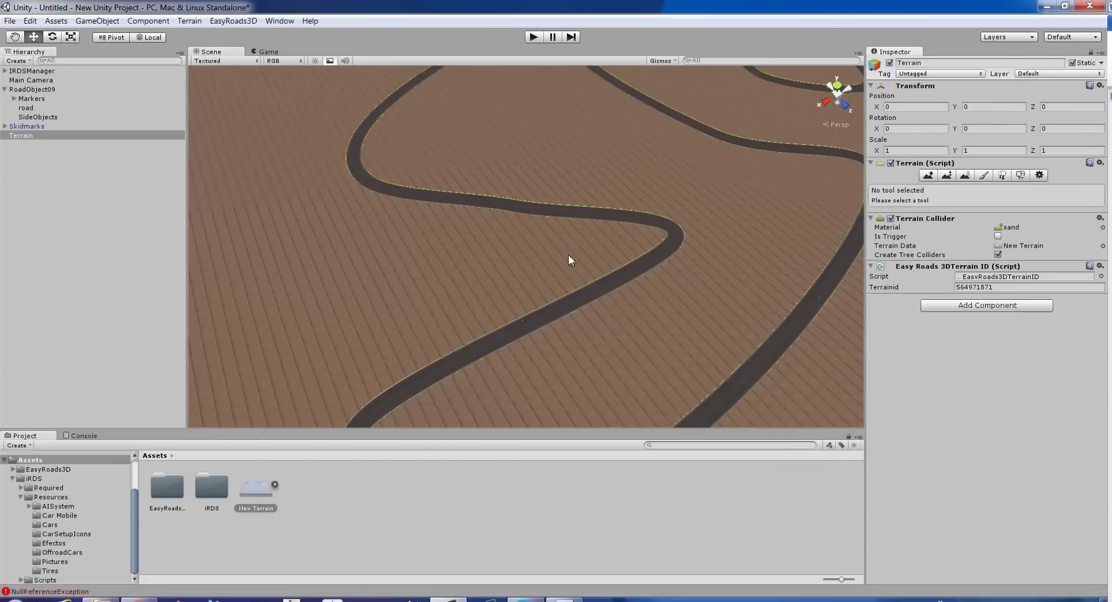
Step: Locate the sand physic material in the Physics Material folder and view its friction properties
click(1008, 229)
click(174, 498)
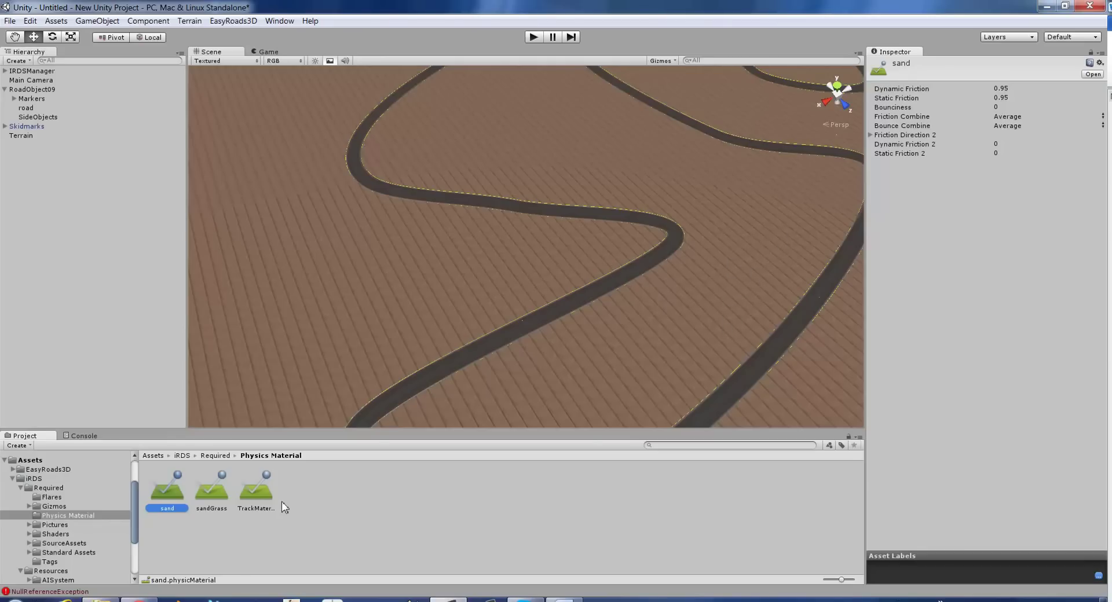
Step: Inspect the friction properties of the TrackMaterial physic material and view the track in the scene
click(258, 498)
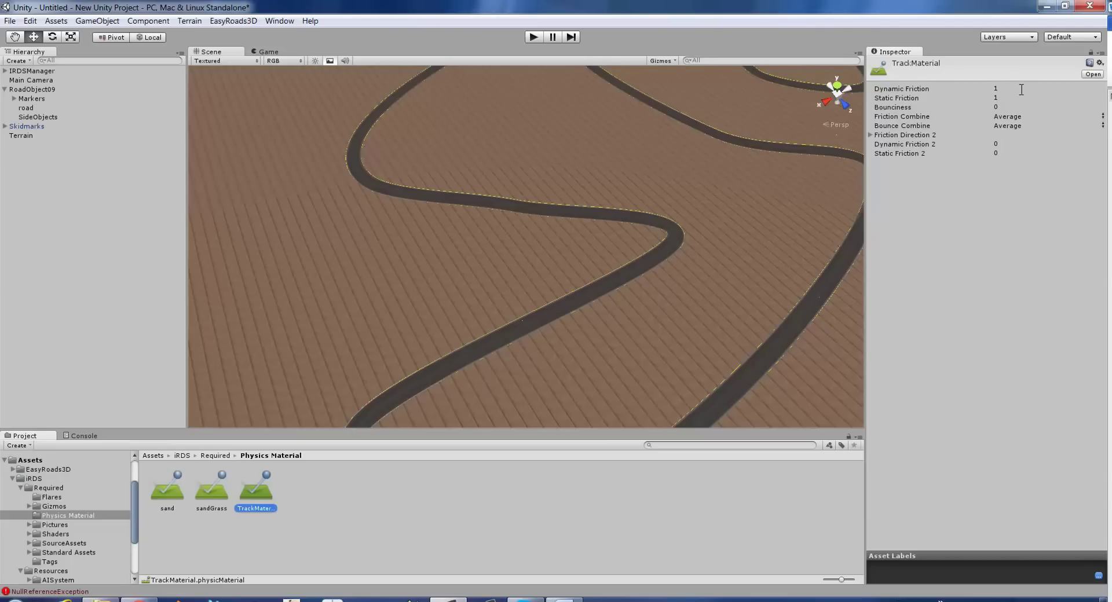
mouse_move(745, 194)
middle_down()
mouse_move(685, 246)
mouse_move(764, 203)
middle_up()
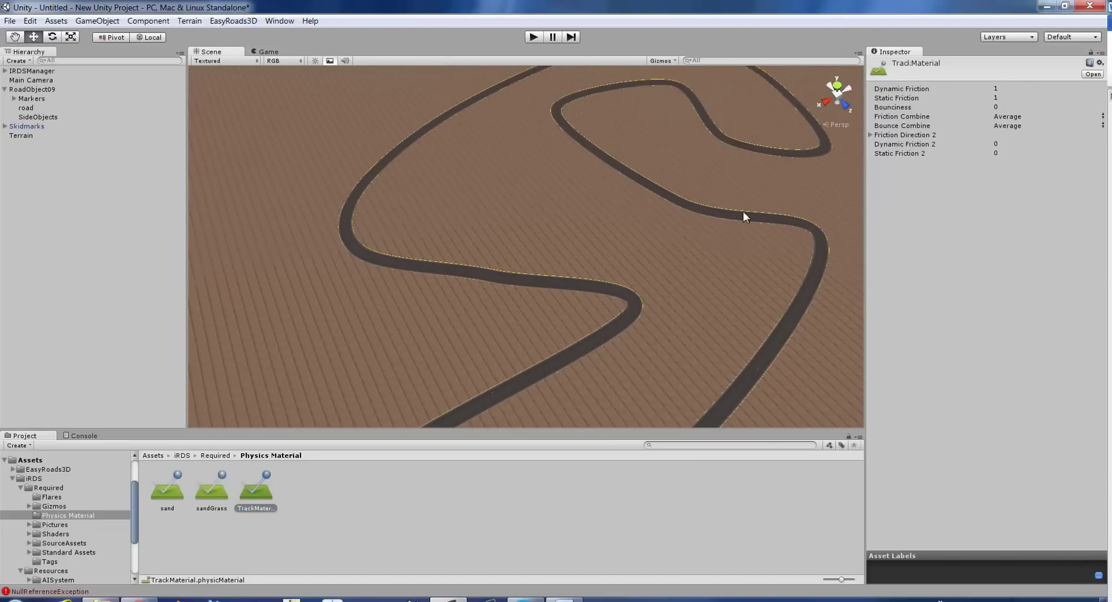
scroll(695, 214, down, 1)
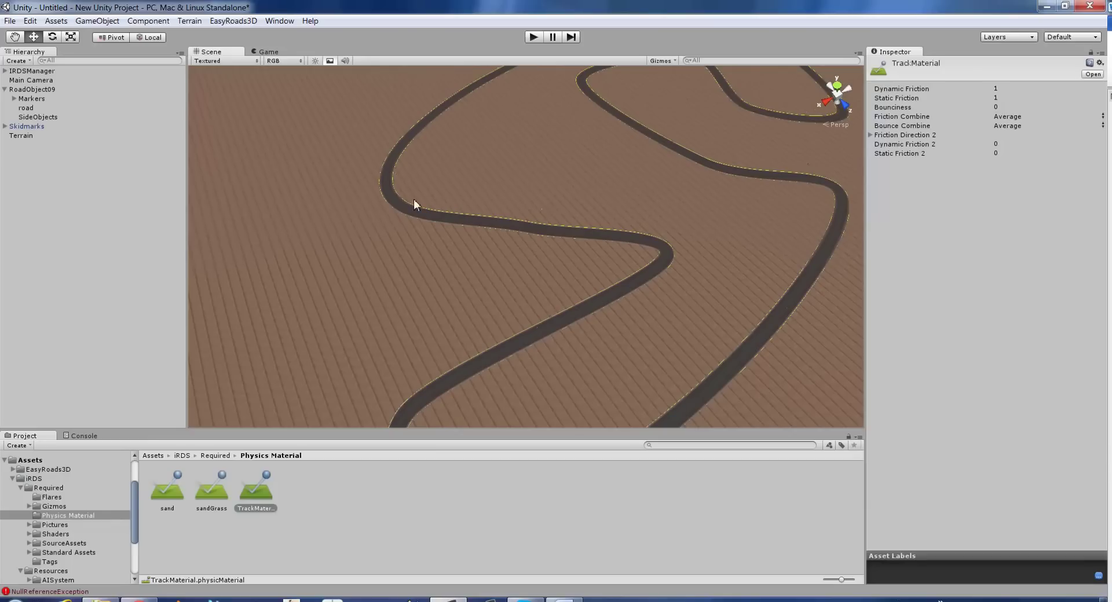
Step: Collapse RoadObject09 and add the iRDS level settings object to the current scene
click(5, 90)
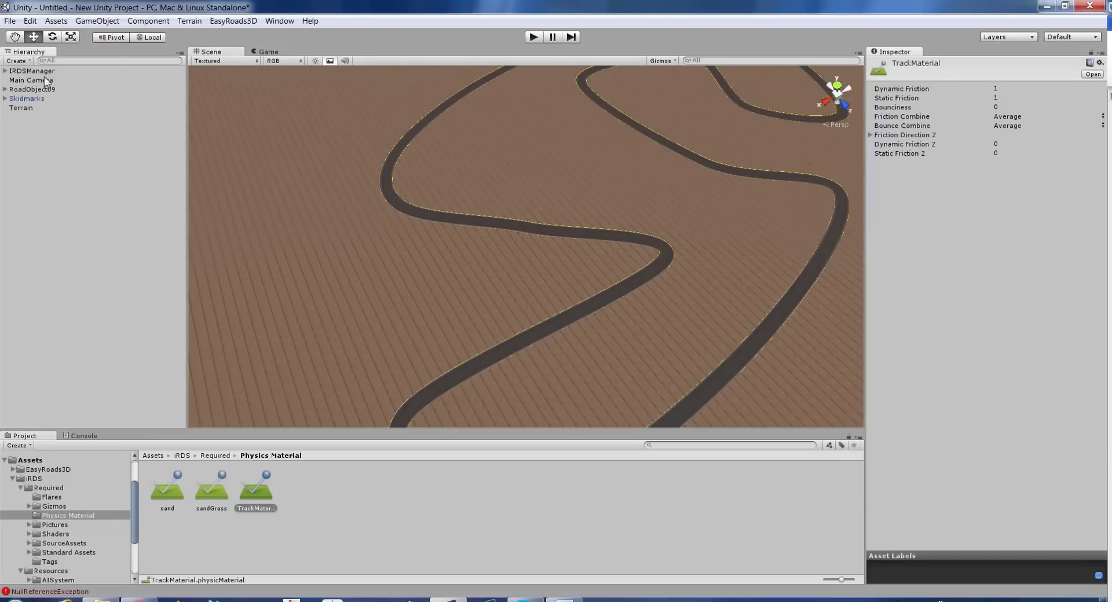
click(104, 22)
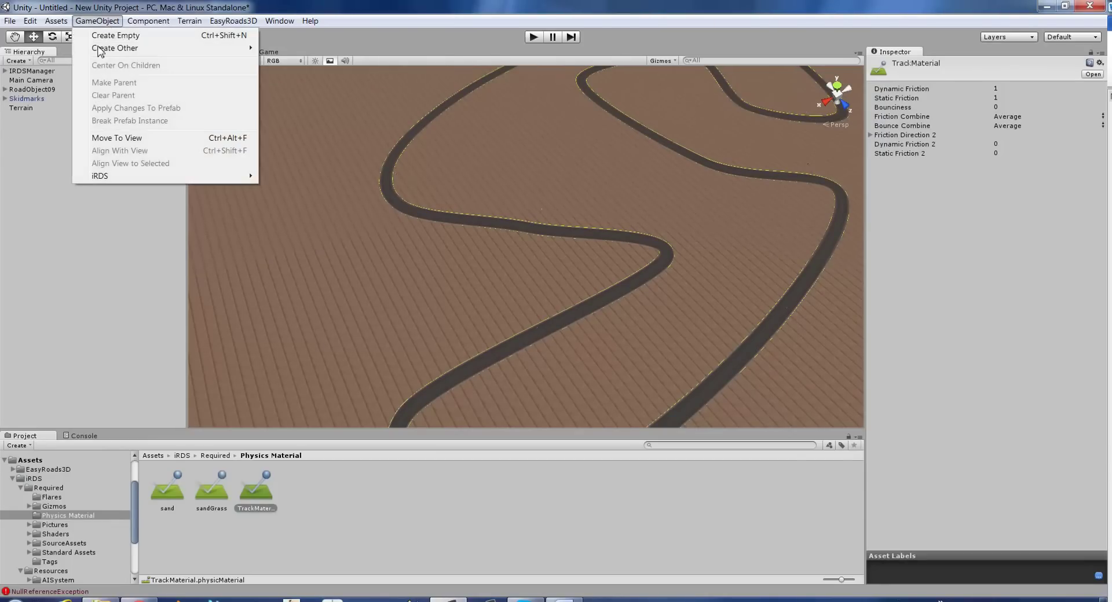
mouse_move(137, 176)
mouse_move(302, 190)
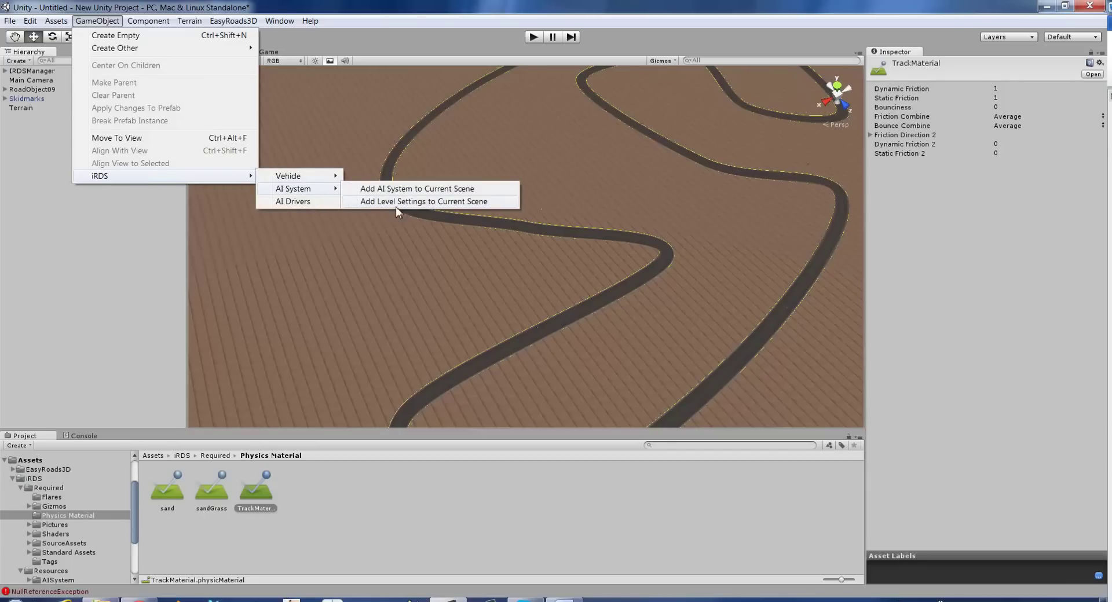
click(447, 203)
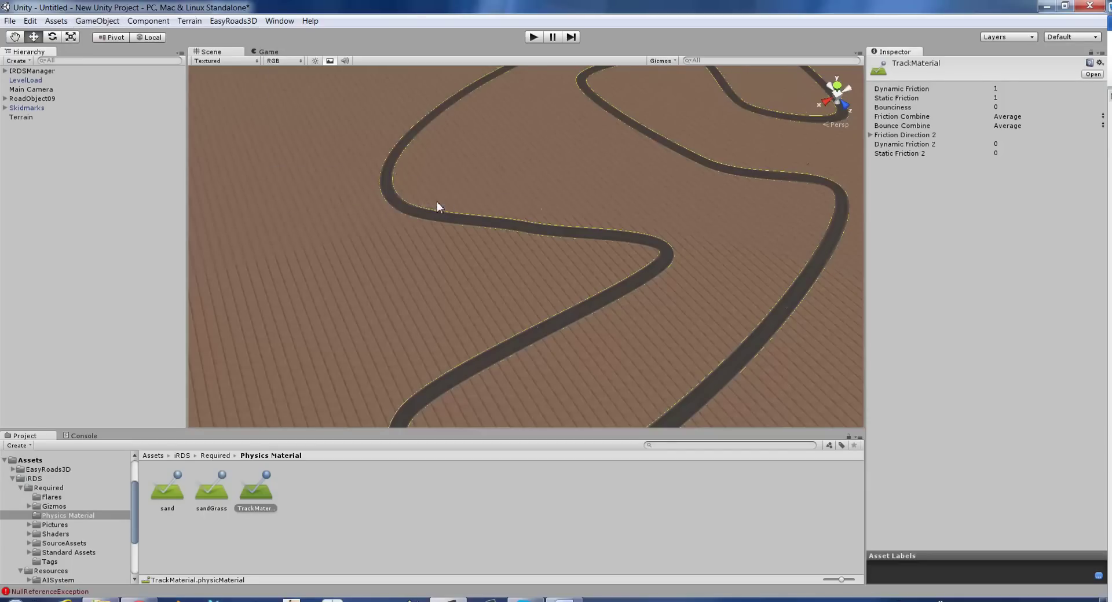
Step: Review the LevelLoad object's race and driver settings, from driver names and laps through the AI driver factors
click(38, 79)
scroll(957, 258, down, 3)
scroll(957, 258, down, 5)
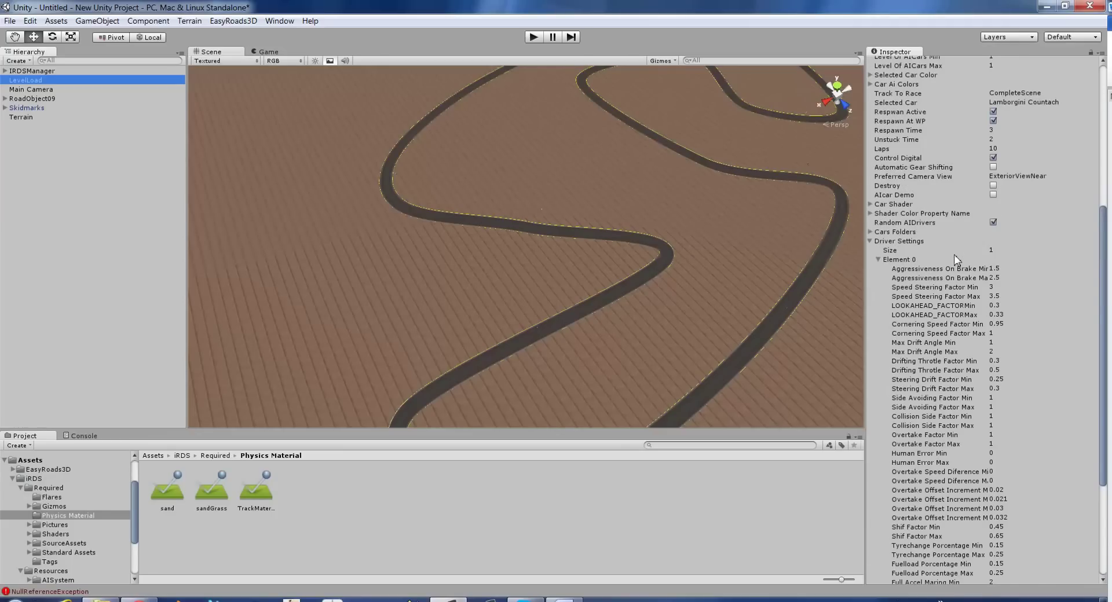
scroll(958, 260, down, 5)
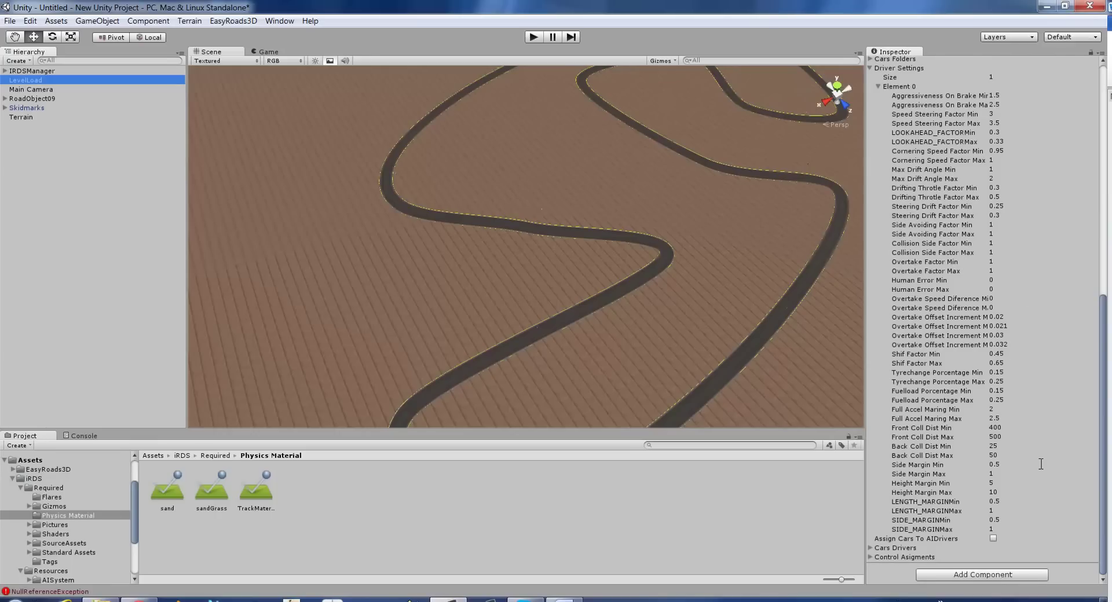
scroll(1040, 464, up, 12)
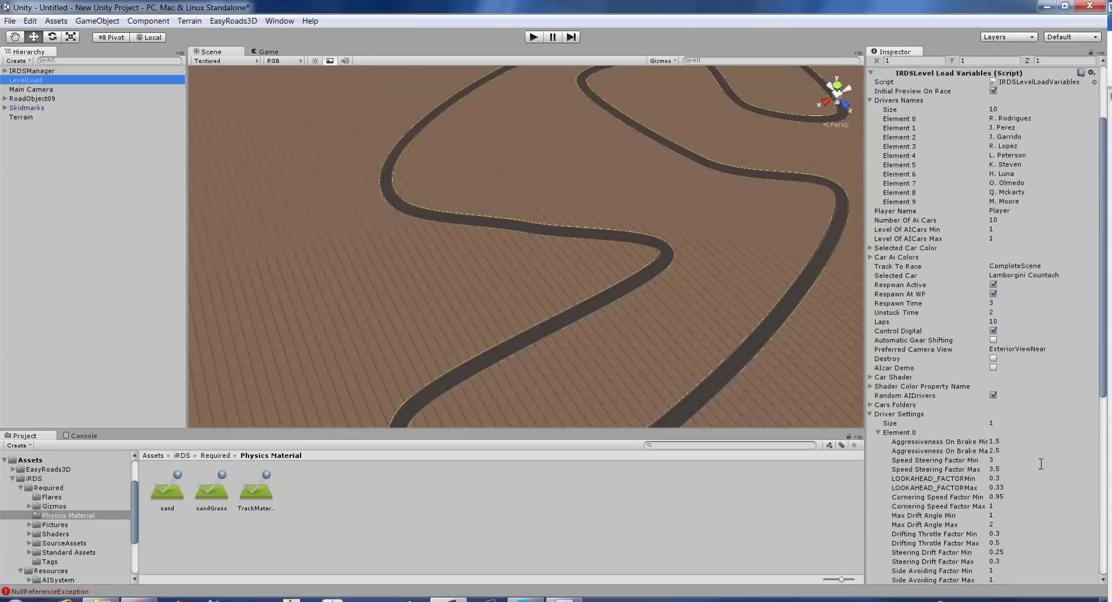
scroll(1040, 464, up, 1)
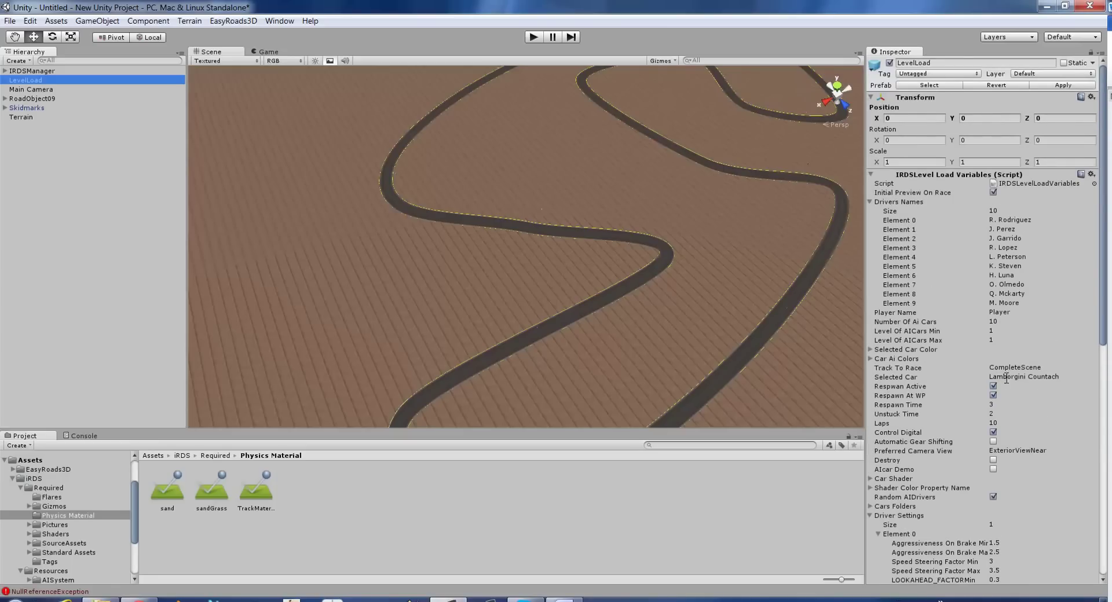
Step: Check the Selected Car name against the Lamborghini prefab in the Resources Cars folder and review that prefab's components
click(1063, 377)
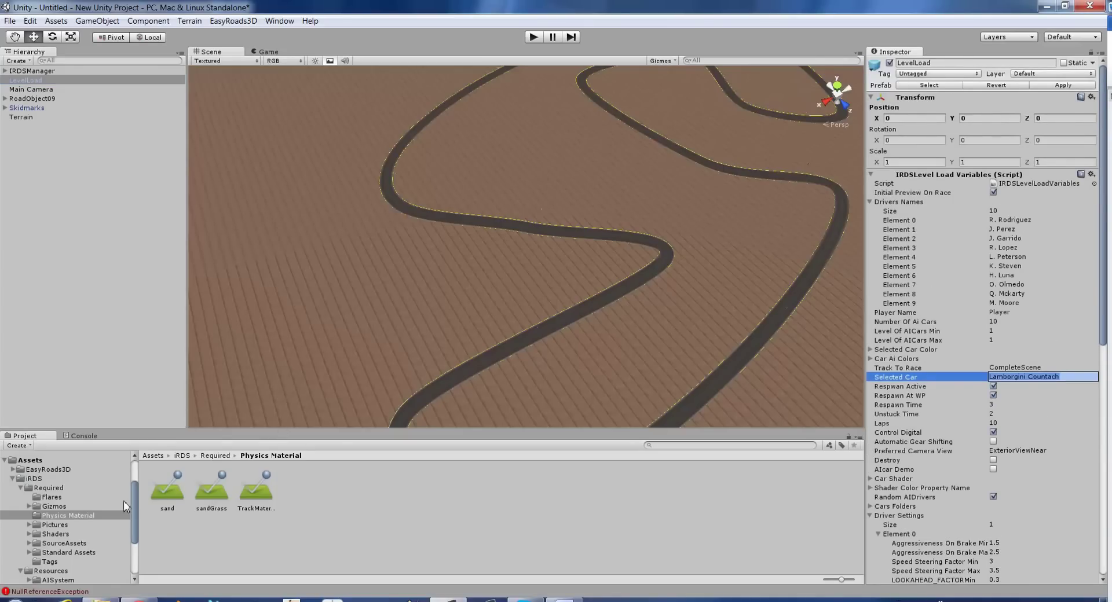
drag(136, 499, 134, 530)
click(60, 526)
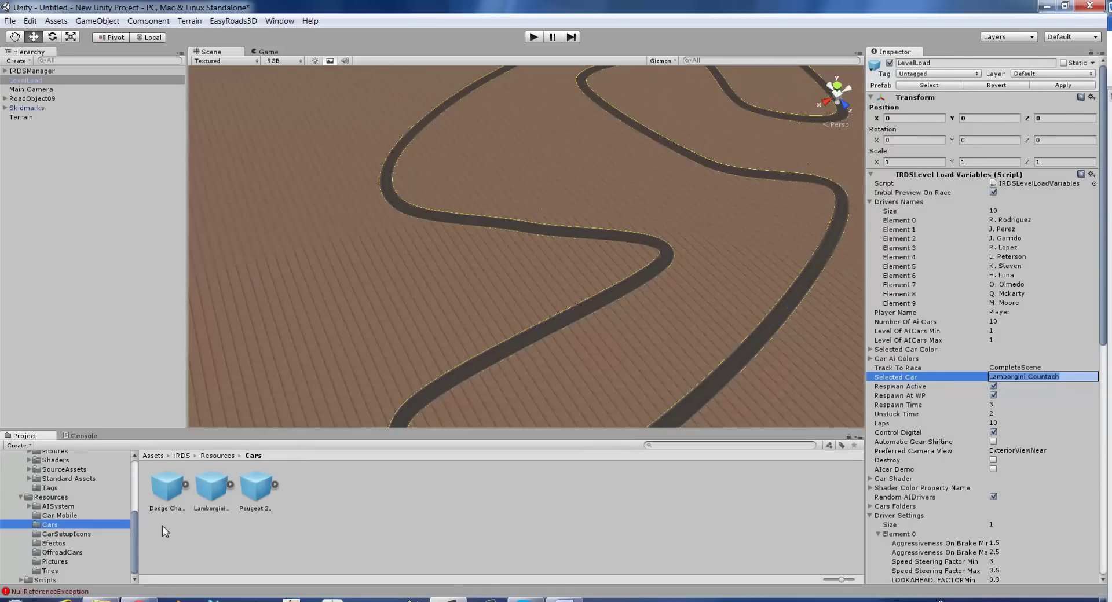
click(220, 491)
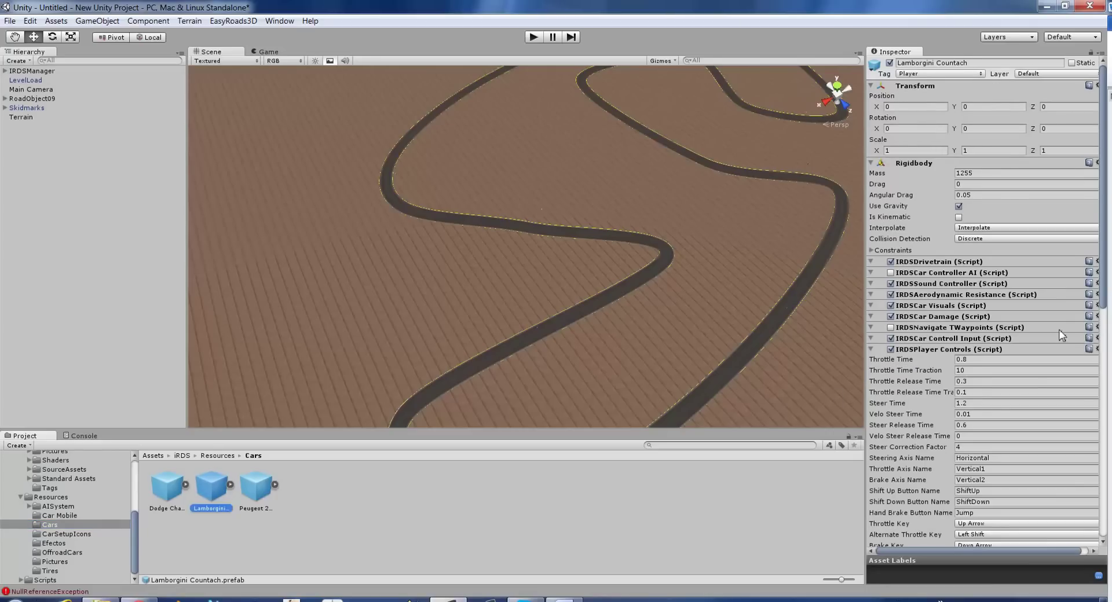
scroll(1091, 333, down, 5)
scroll(1092, 333, down, 6)
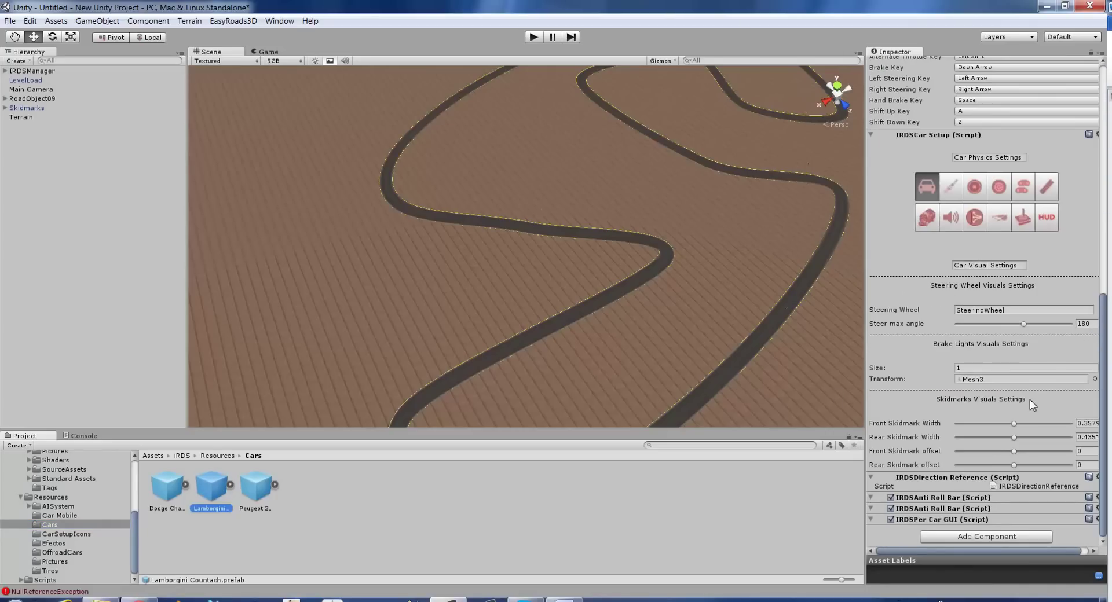
scroll(1029, 399, up, 6)
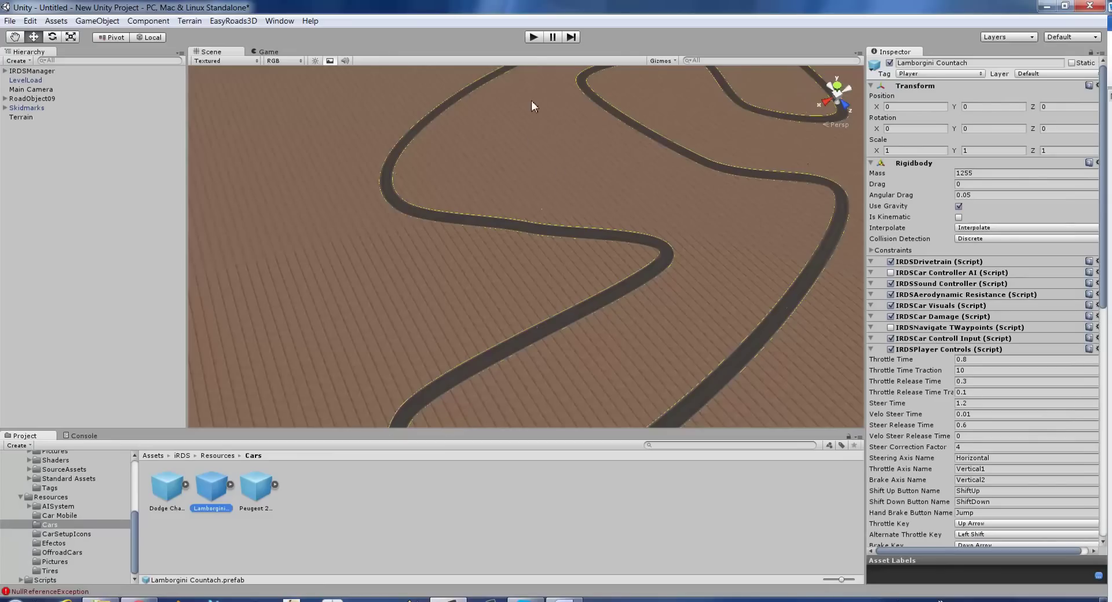
Step: Test-run the scene with the level settings in place, and stop it
click(533, 38)
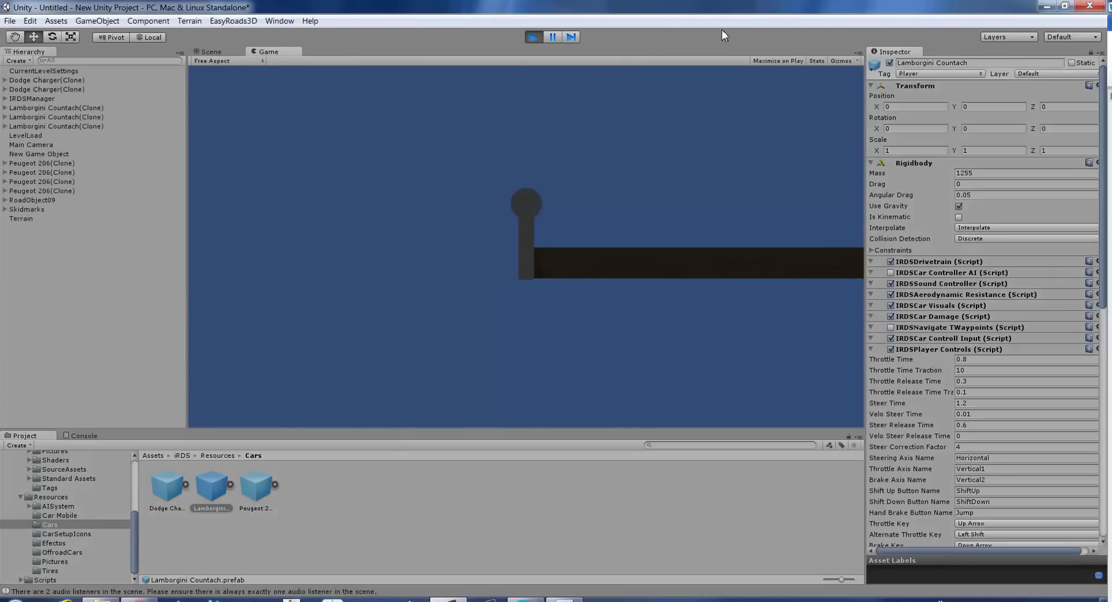
click(533, 36)
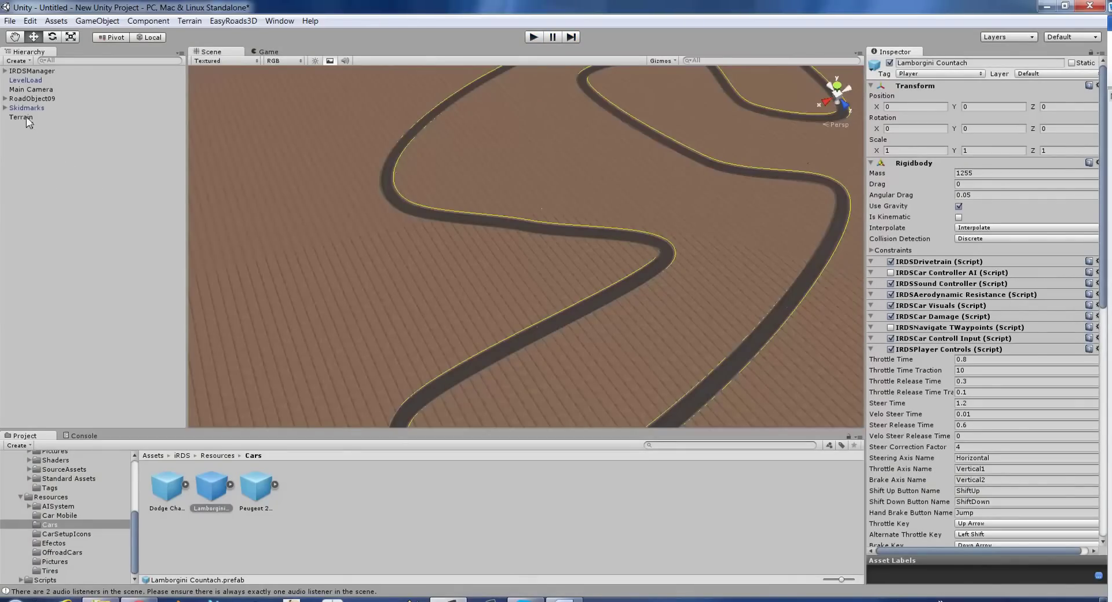
Step: Deactivate the default Main Camera outside IRDSManager, keeping the iRDS Main_Camera active, and test-run the scene briefly
click(26, 91)
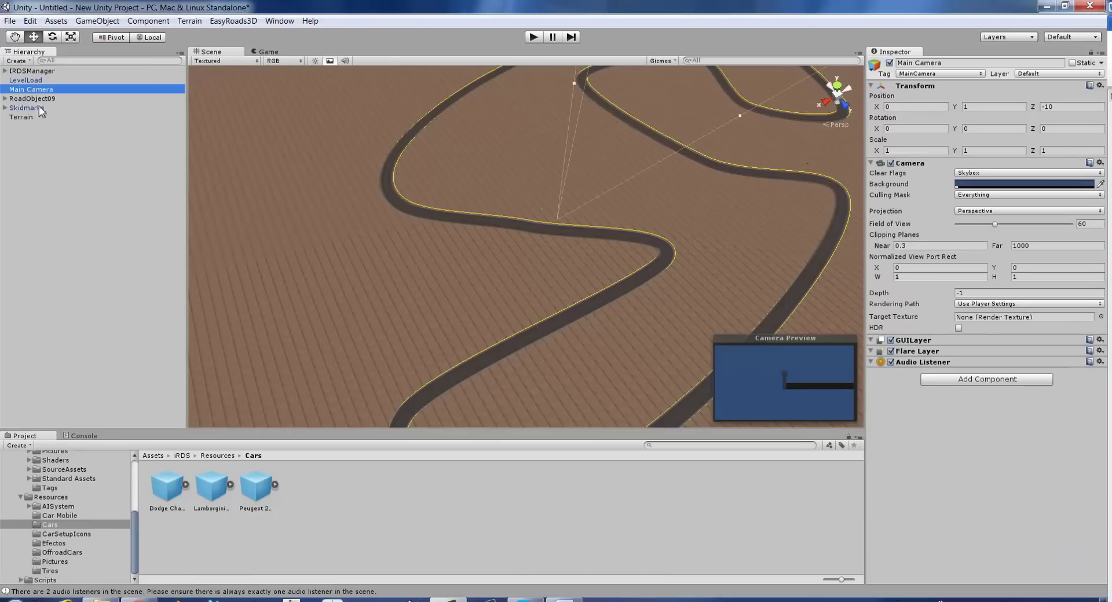
click(5, 71)
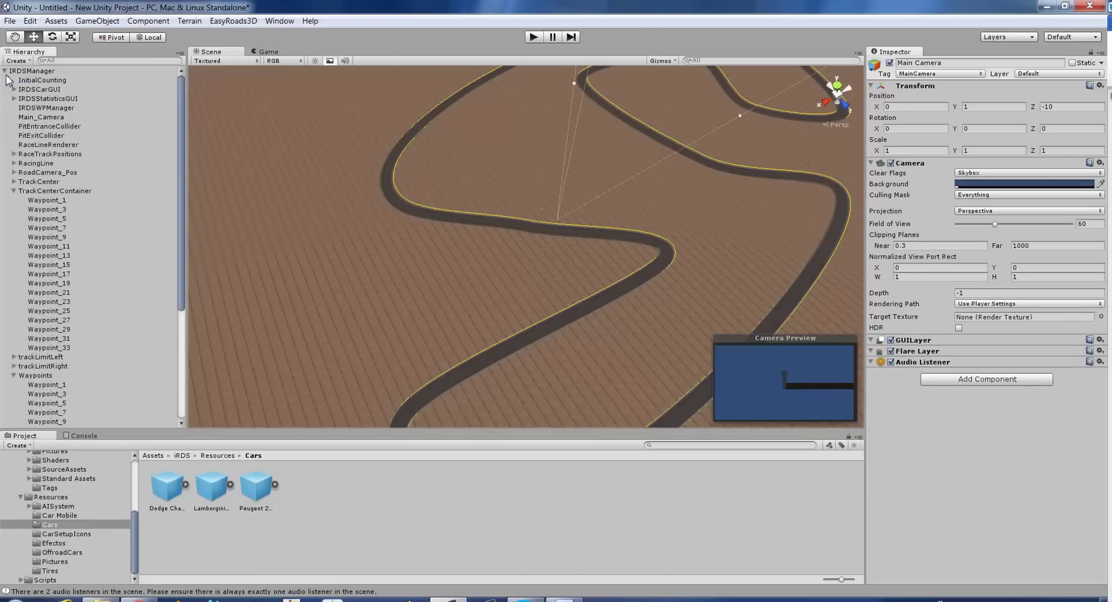
click(13, 191)
click(14, 218)
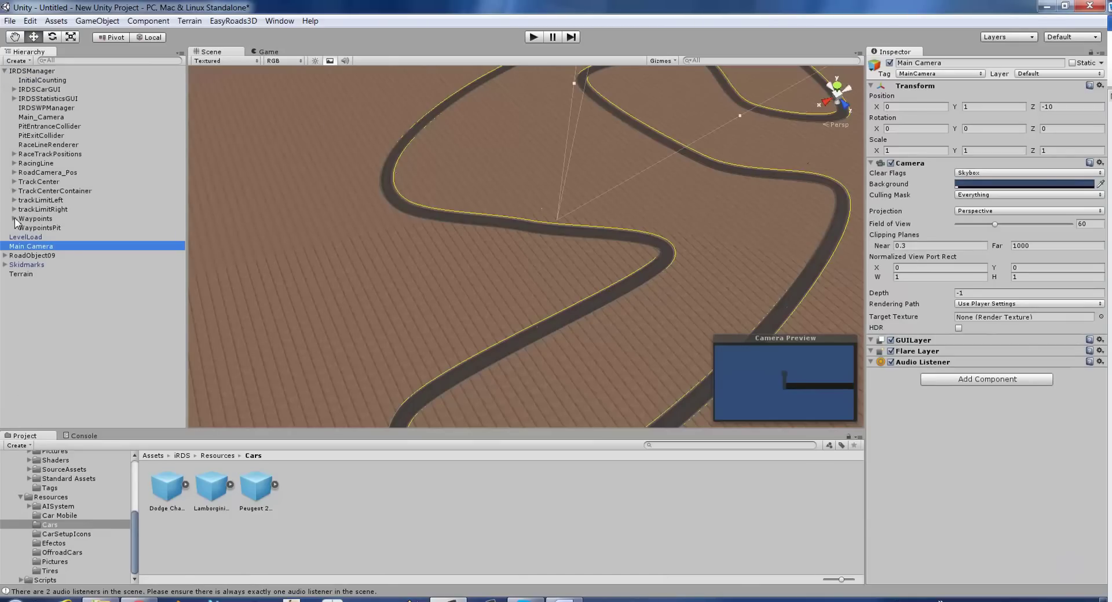
click(49, 116)
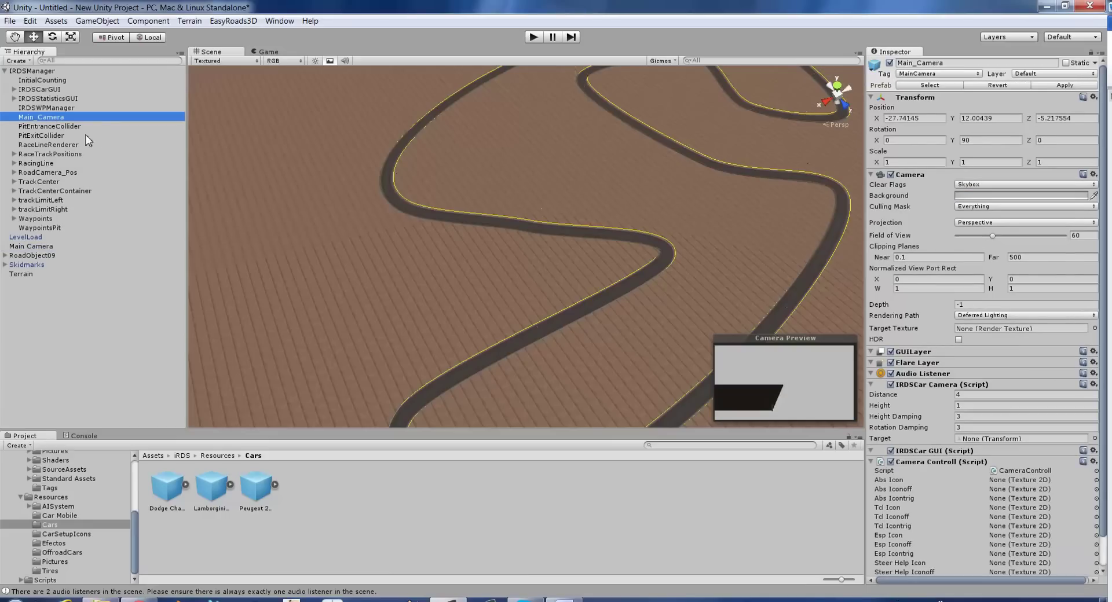
click(34, 241)
click(104, 246)
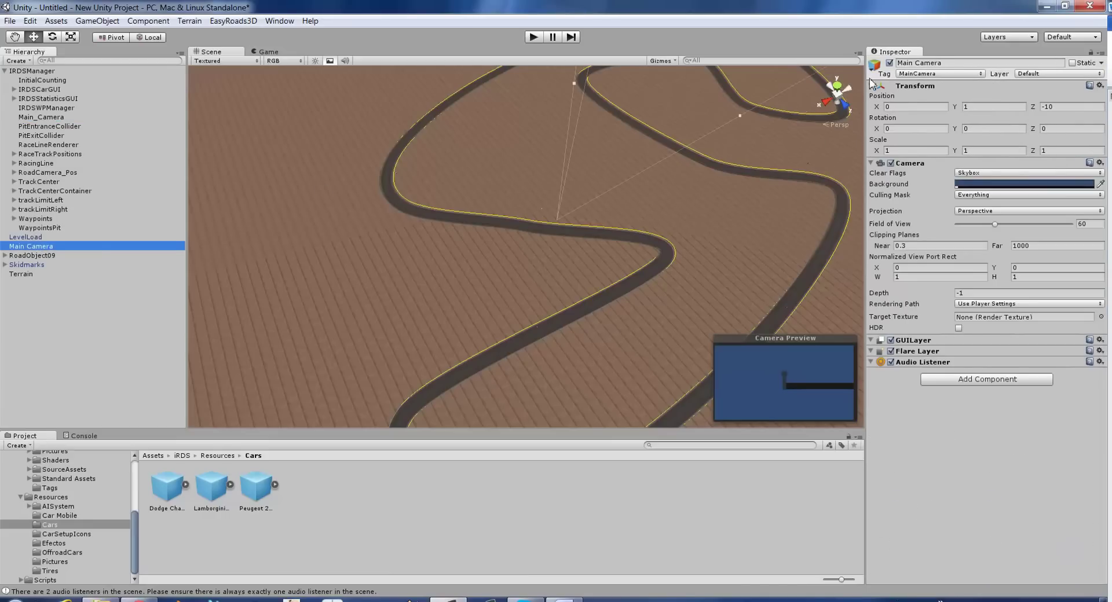
click(889, 63)
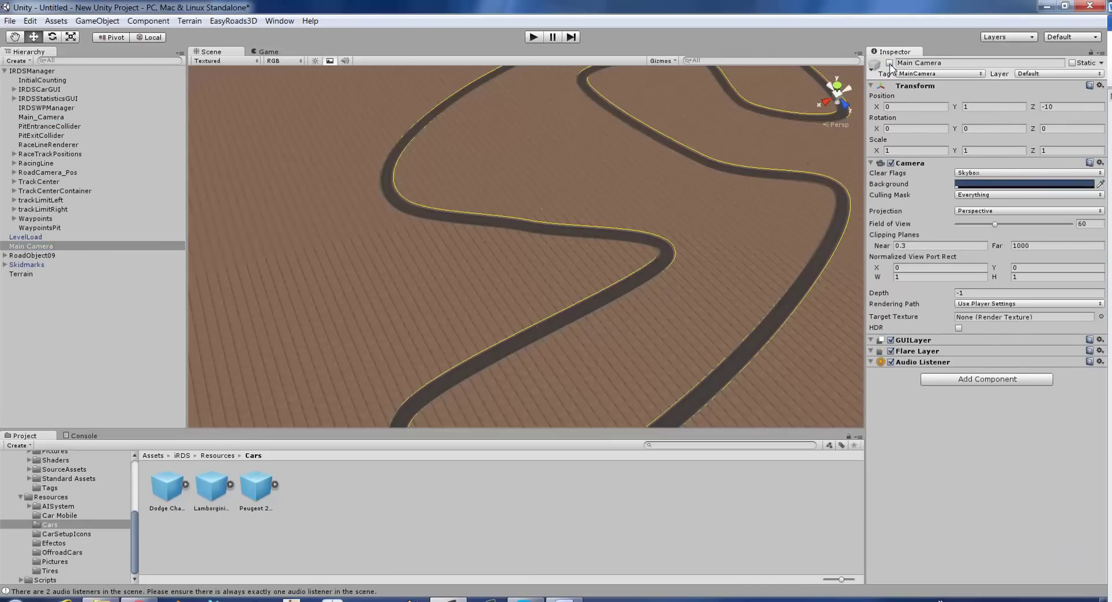
click(534, 36)
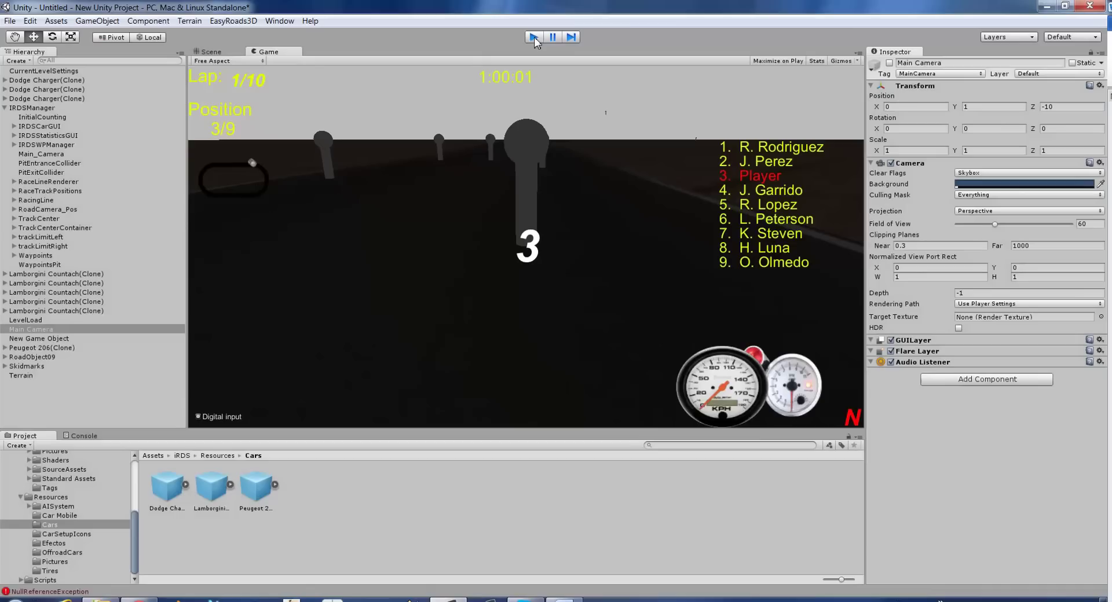
key(ctrl+p)
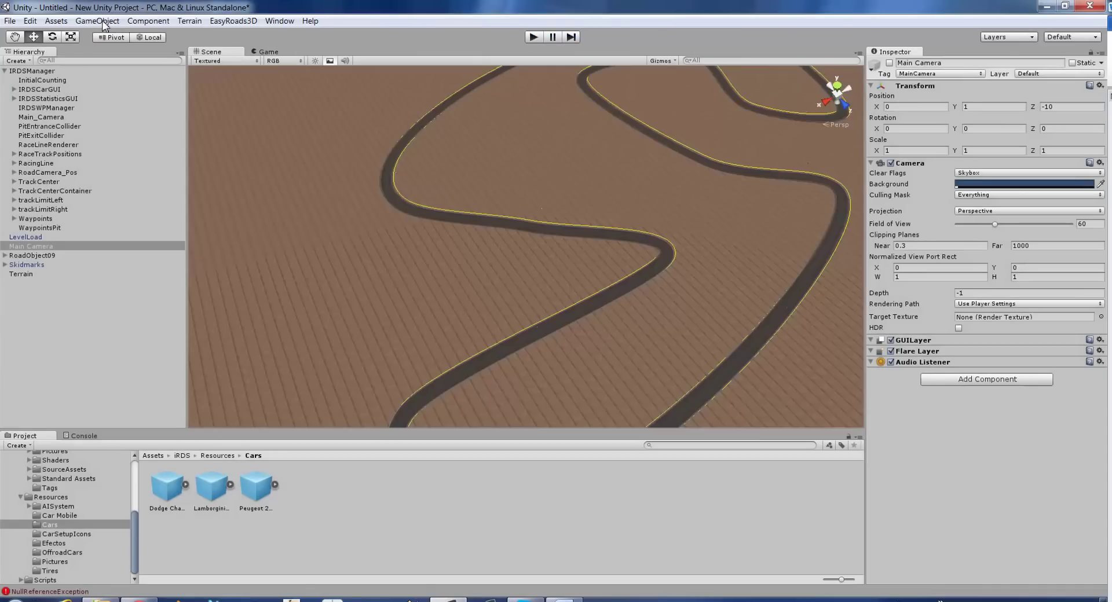
Step: Add a directional light to the scene
click(98, 21)
mouse_move(112, 48)
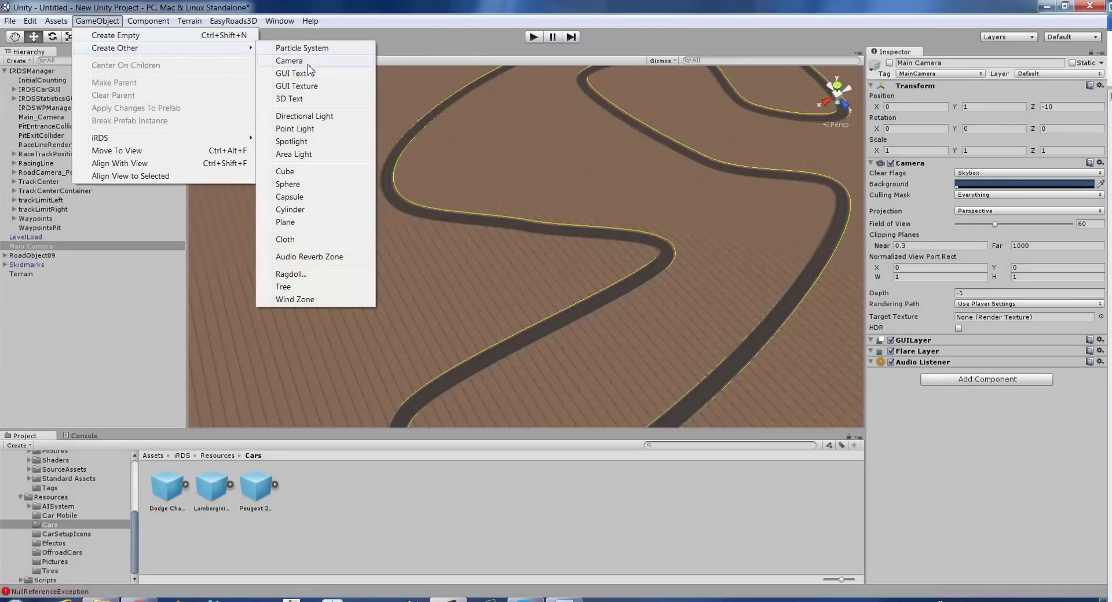
click(330, 117)
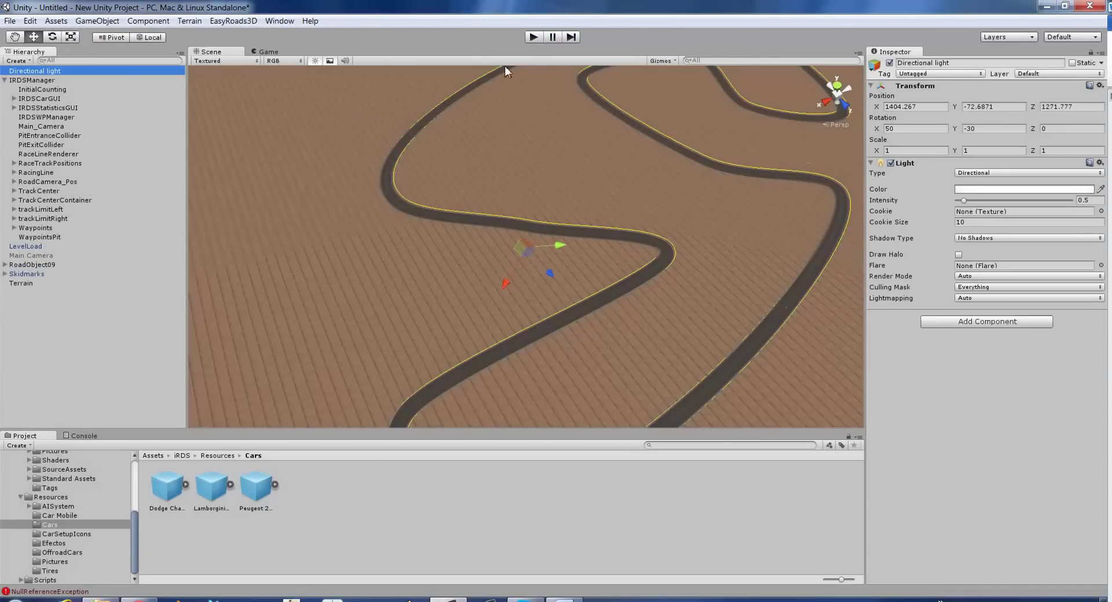
Step: Run the race with the directional light in place and accelerate the player's car along the track
click(533, 40)
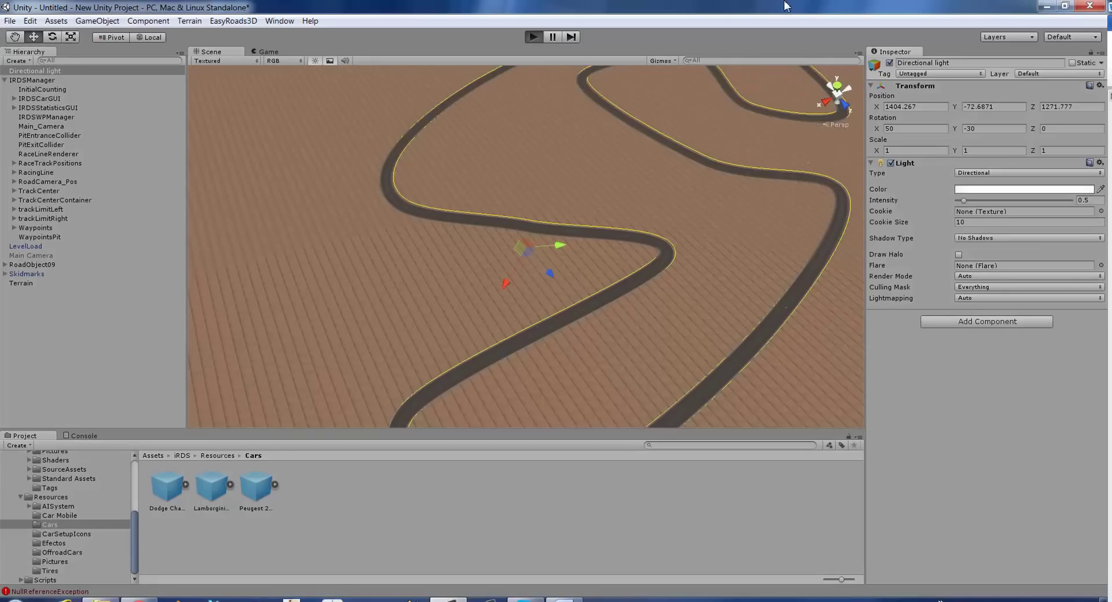
click(533, 37)
click(533, 38)
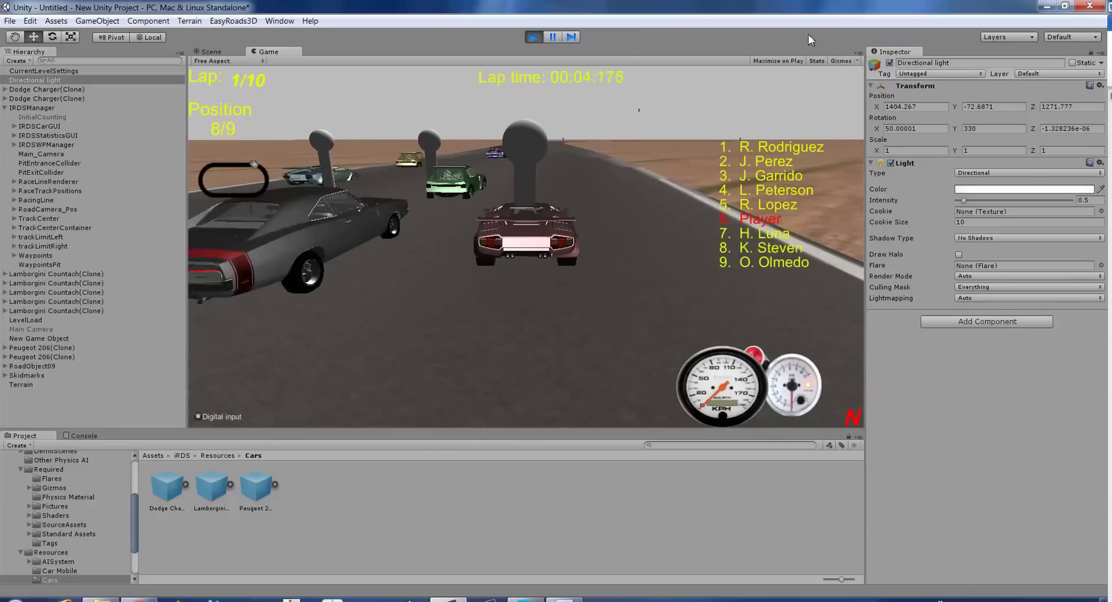
key(Up)
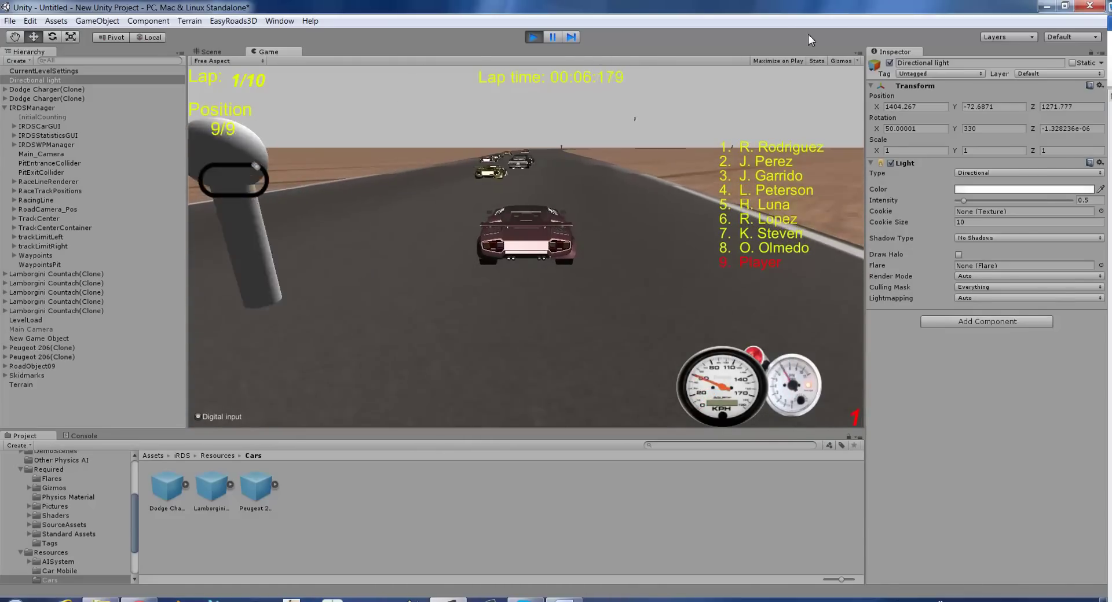